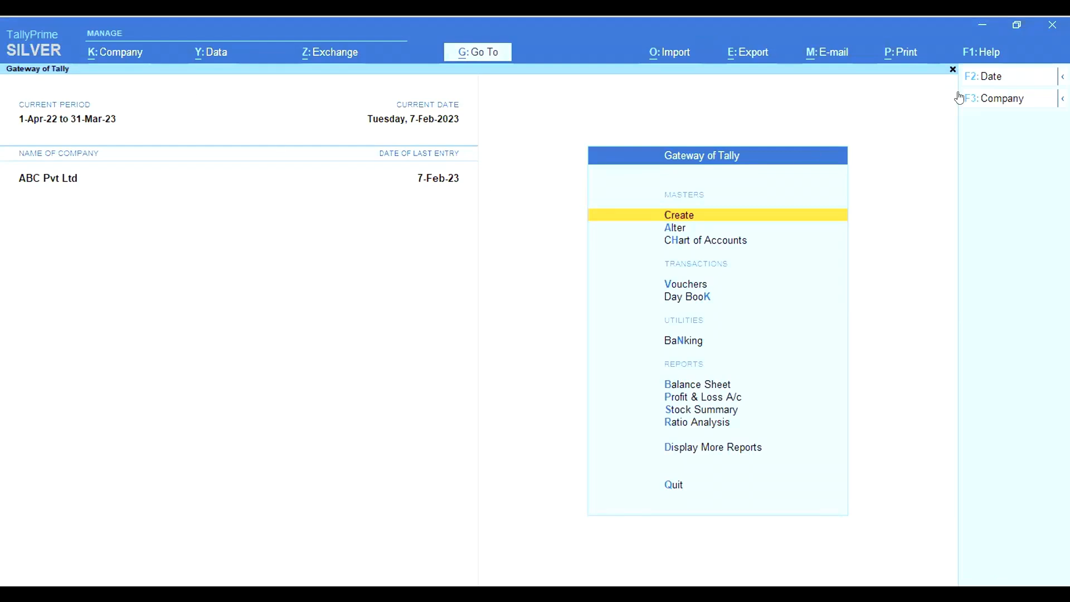
View TallyPrime's About information, then open Company Features for ABC Pvt Ltd
left_click(981, 58)
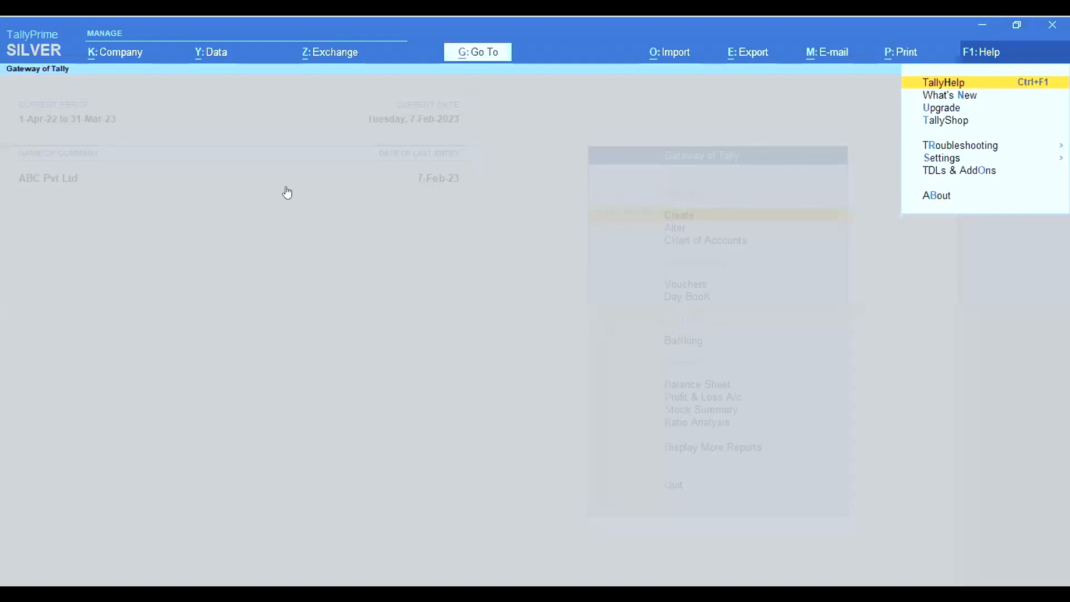
key("b")
key("Escape")
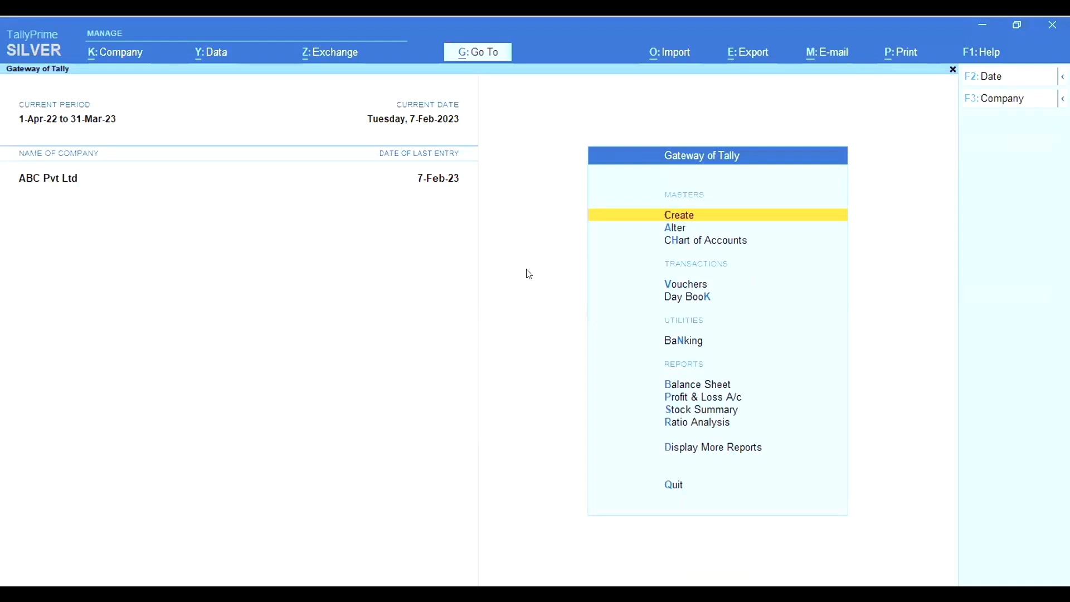
key("F11")
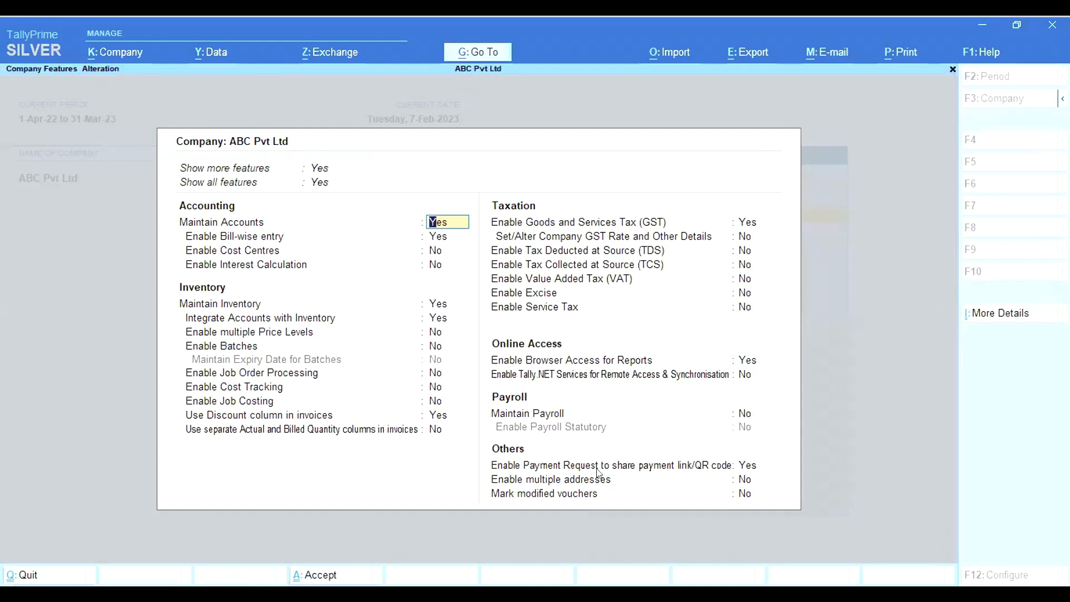
Keep 'Enable Payment Request' on and bring up the Payu, Razorpay and UPI merchant profiles
left_click(746, 465)
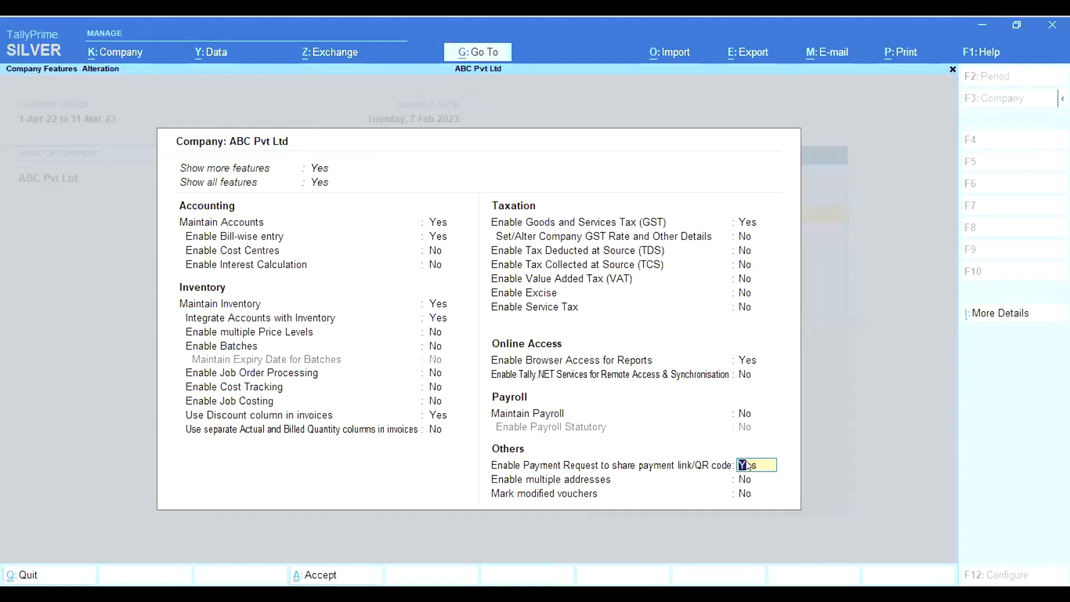
key("Return")
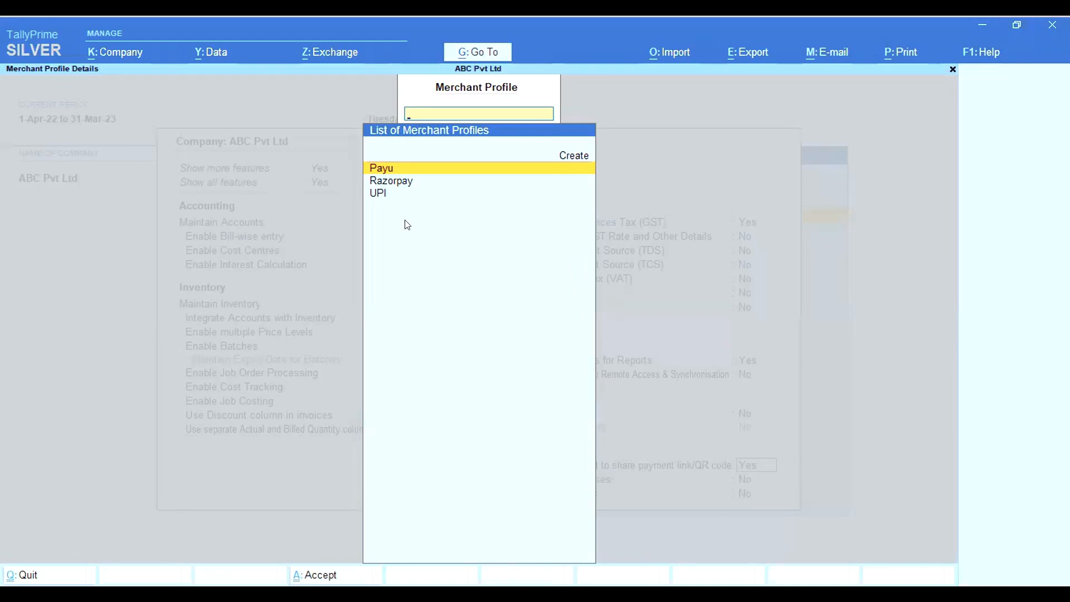
Open the Razorpay merchant profile and keep RazorPay as its payment method
key("Up")
key("Up")
key("Up")
key("Down")
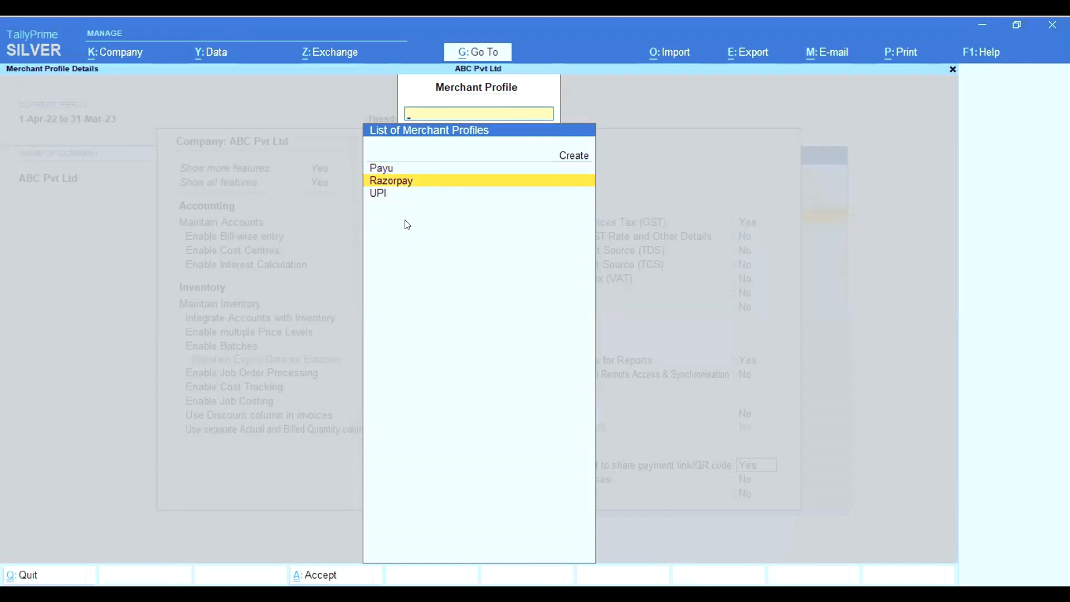
key("Return")
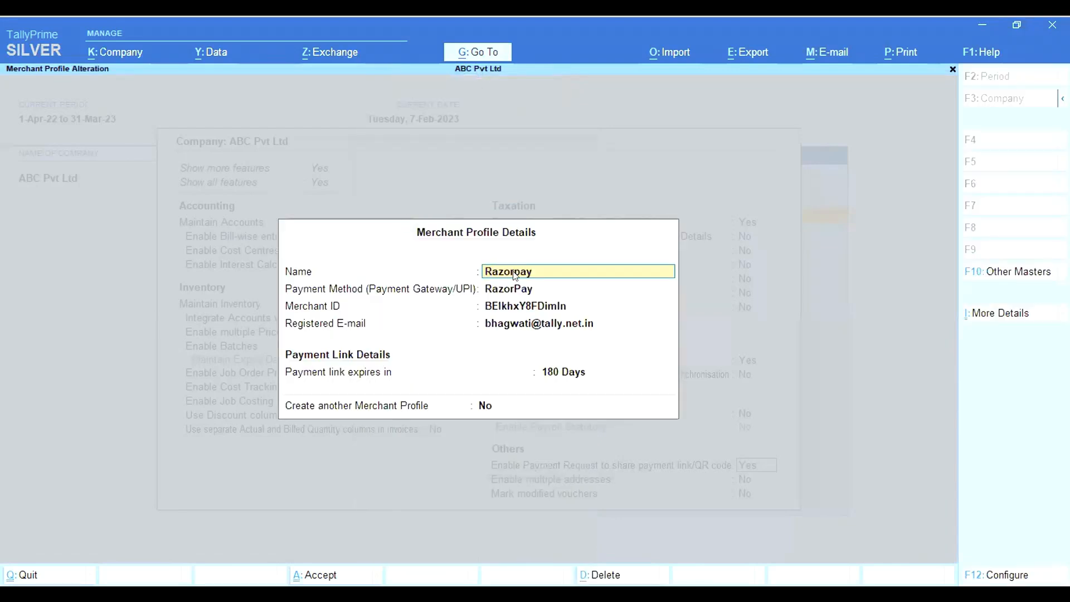
key("Return")
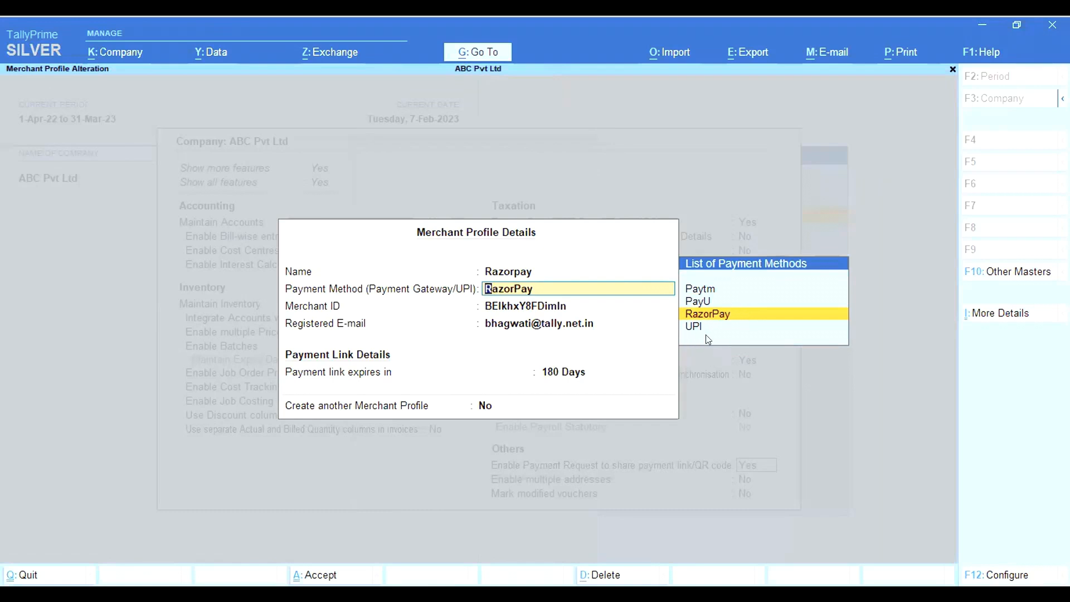
key("Up")
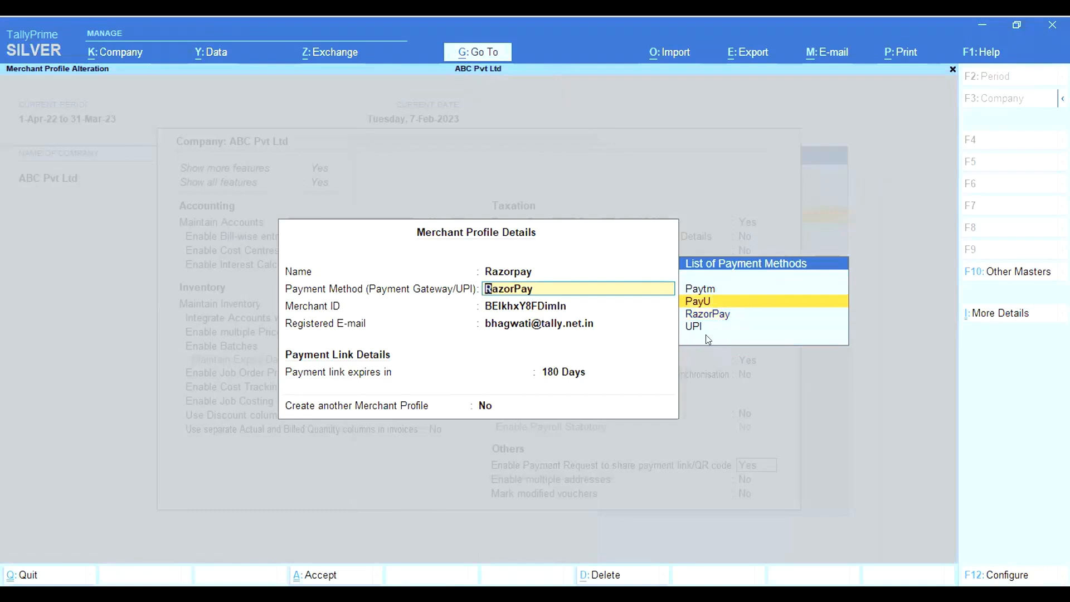
key("Down")
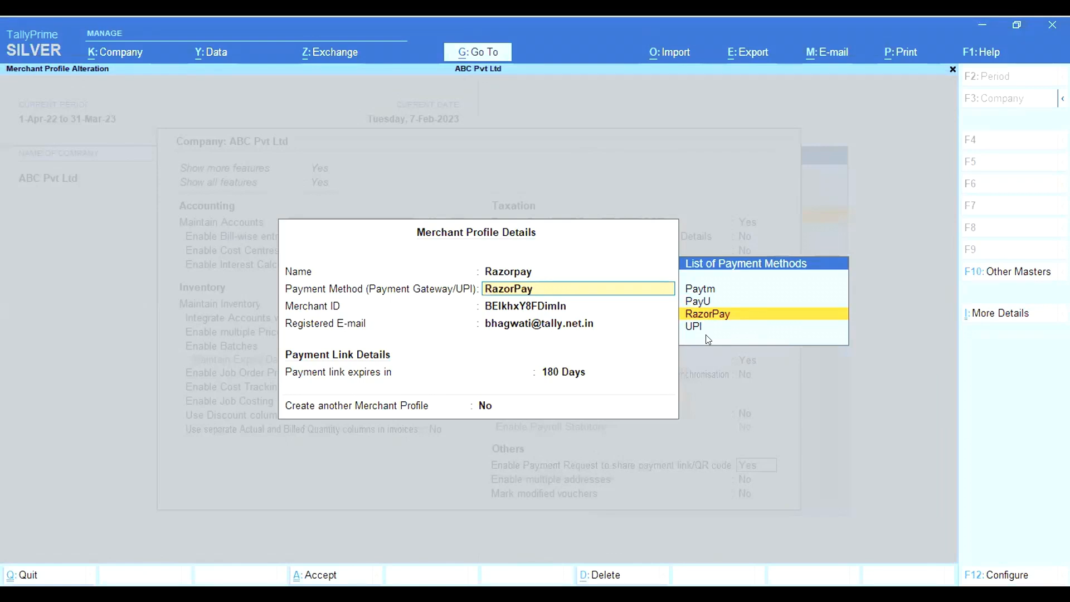
left_click(490, 305)
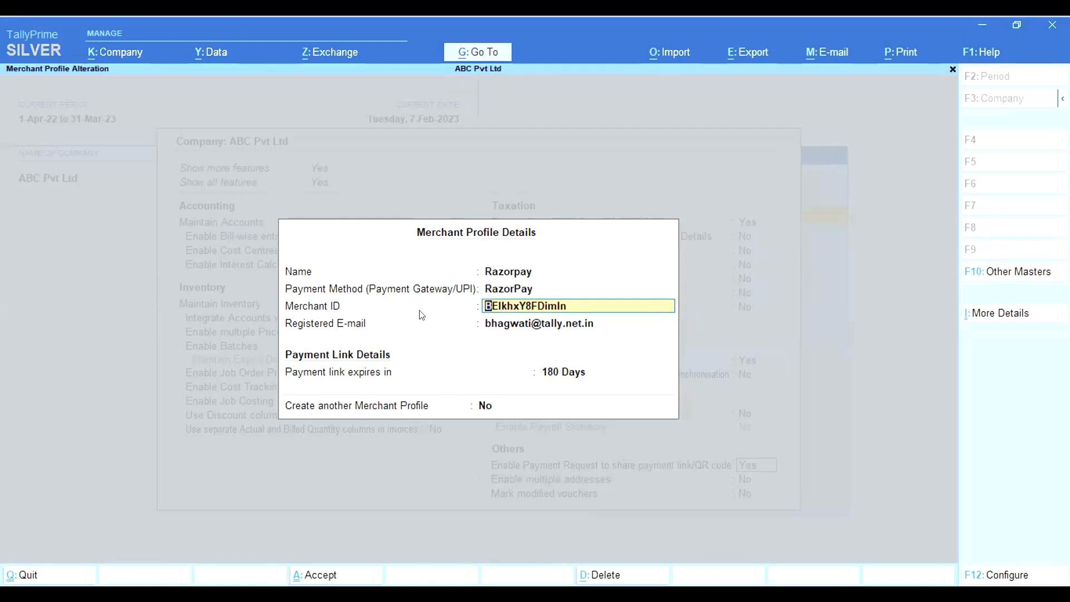
Enter 368 days as the Razorpay payment link expiry period
left_click(520, 326)
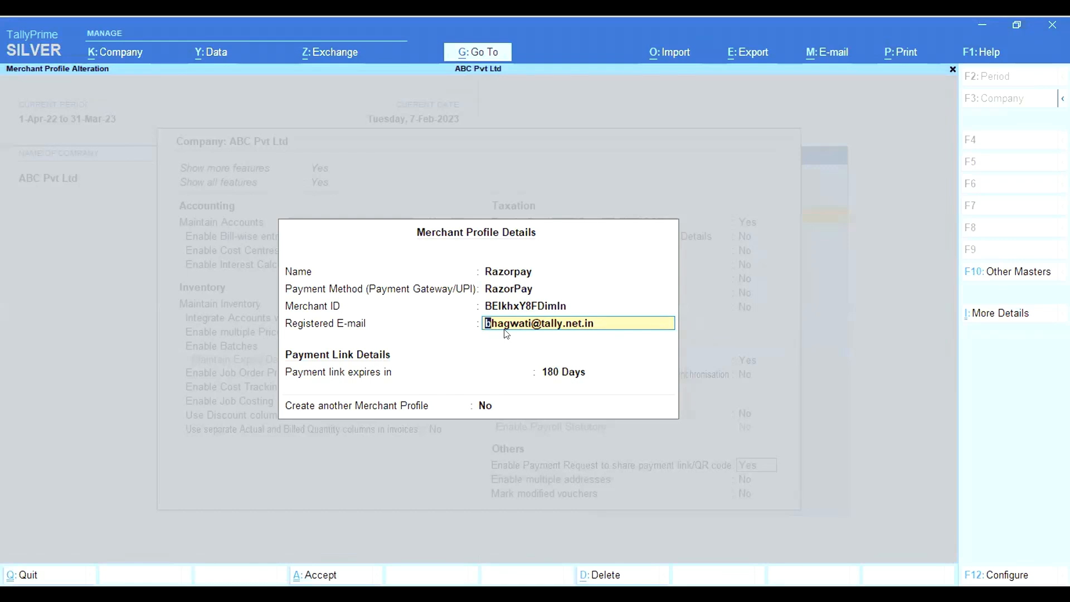
key("Return")
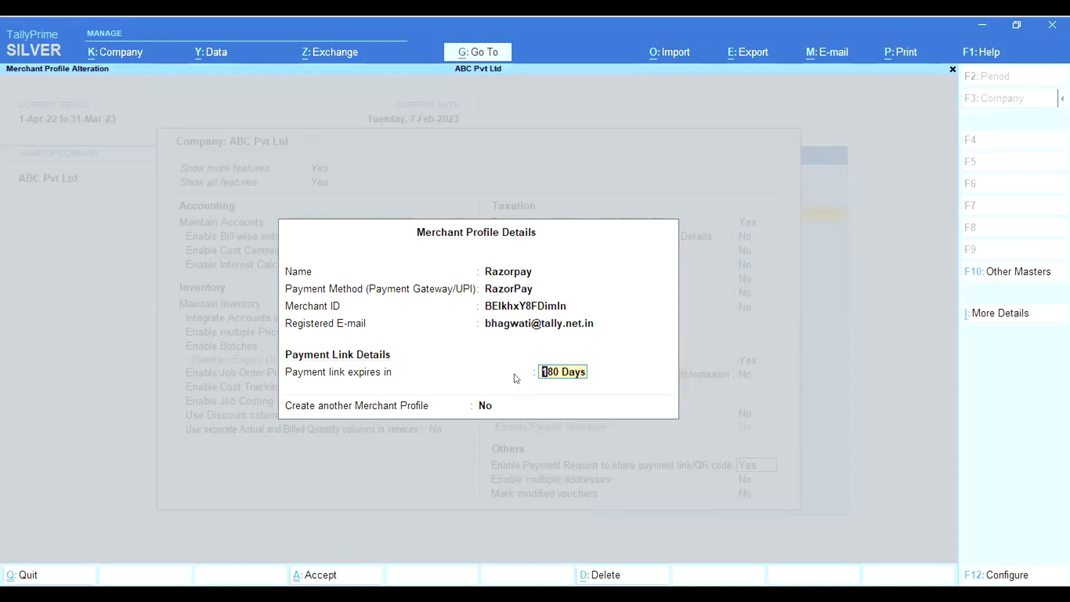
type("368")
key("Return")
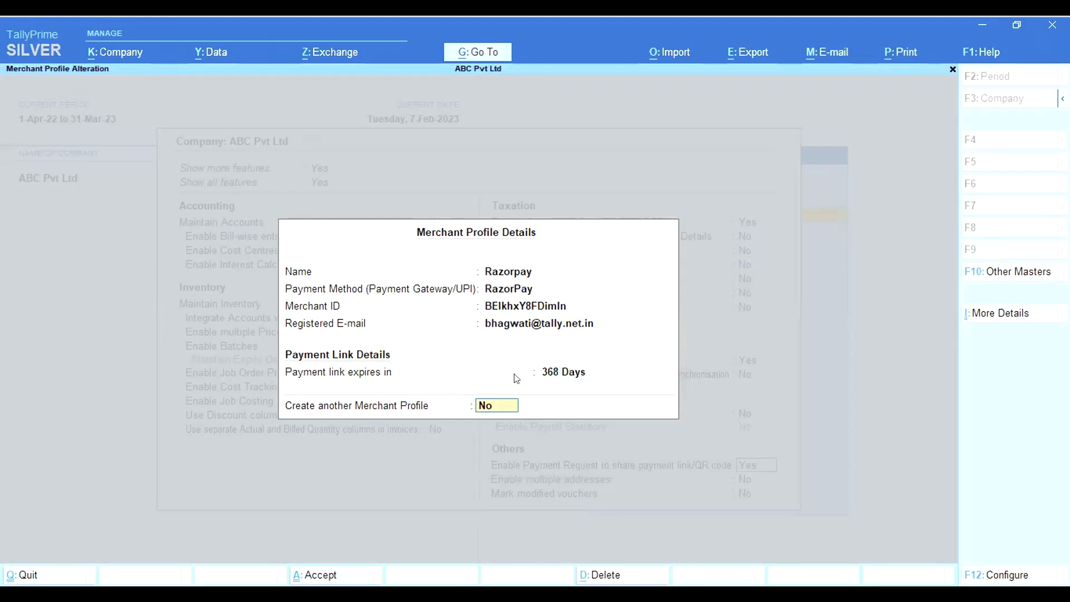
key("Up")
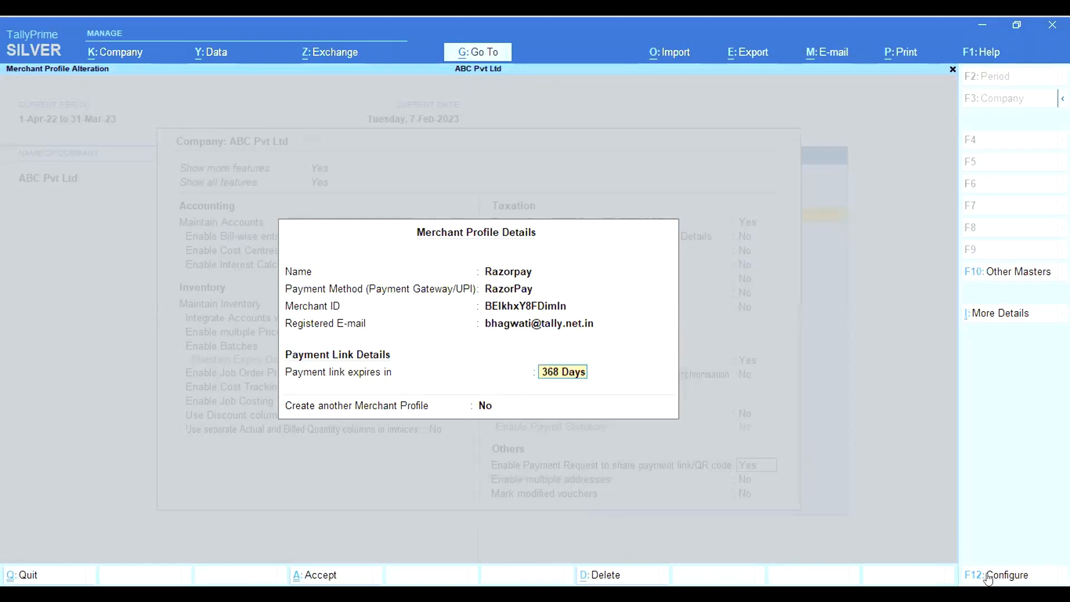
In the F12 configuration, set 'Set payment link expiry' to No
left_click(988, 577)
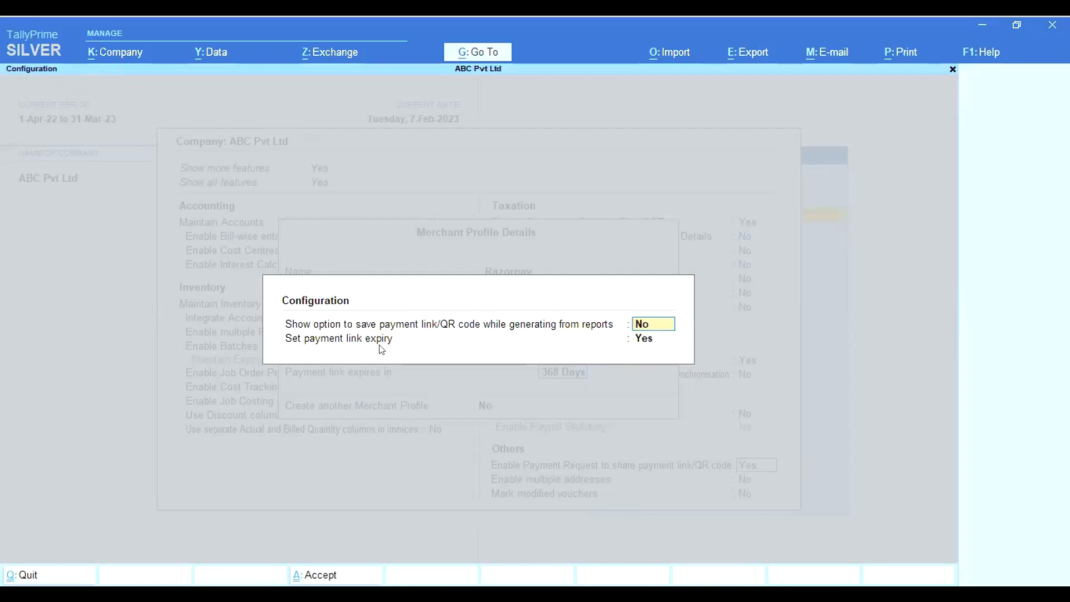
left_click(641, 338)
key("n")
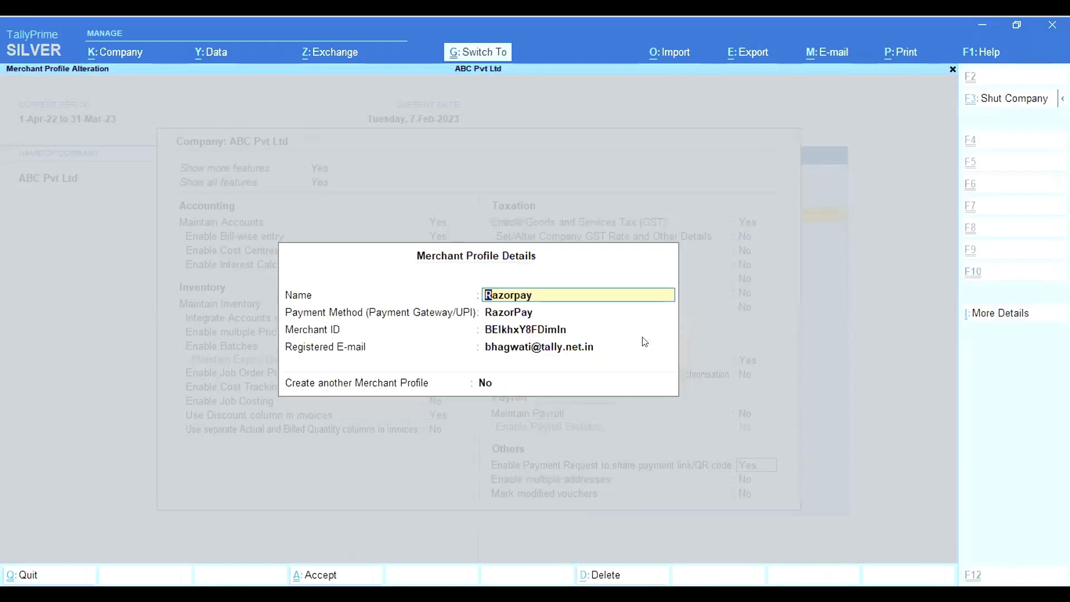
Save the Razorpay profile, then open and save the UPI merchant profile
key("ctrl+a")
key("Down")
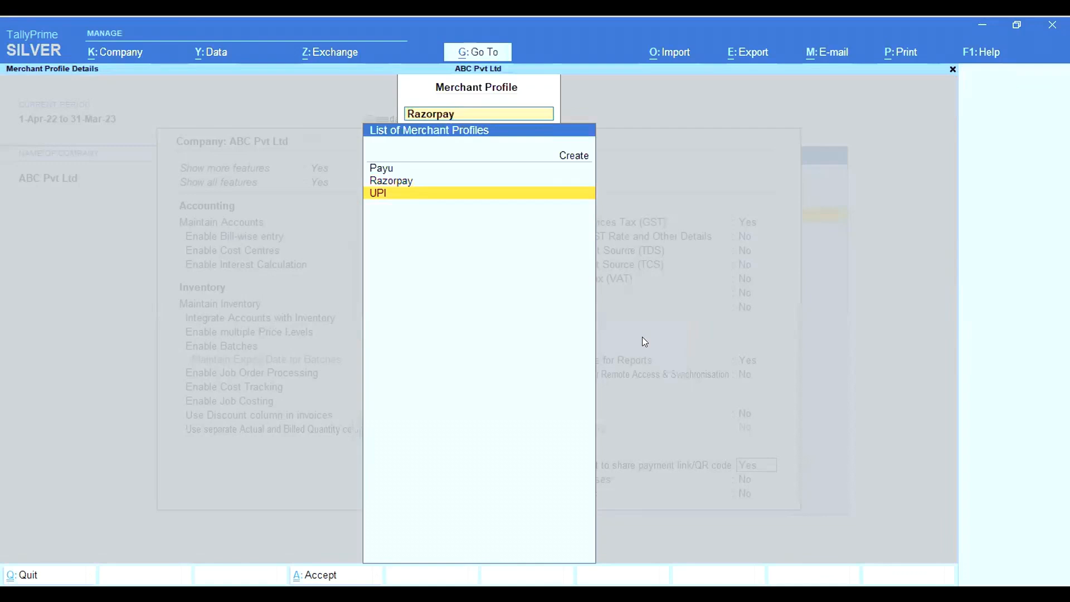
key("Return")
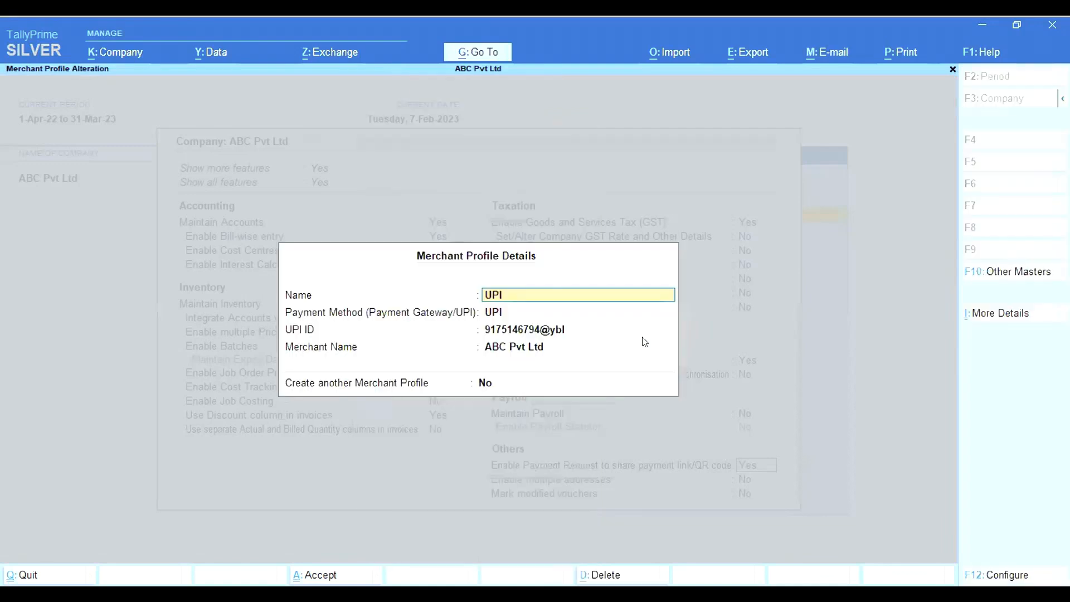
key("Return")
key("Return")
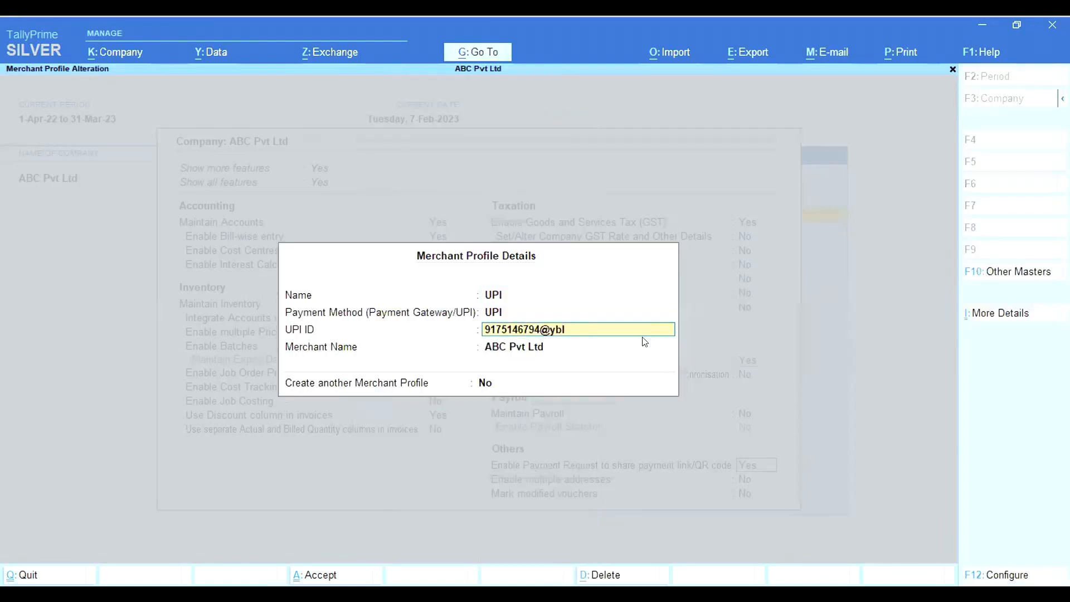
key("Return")
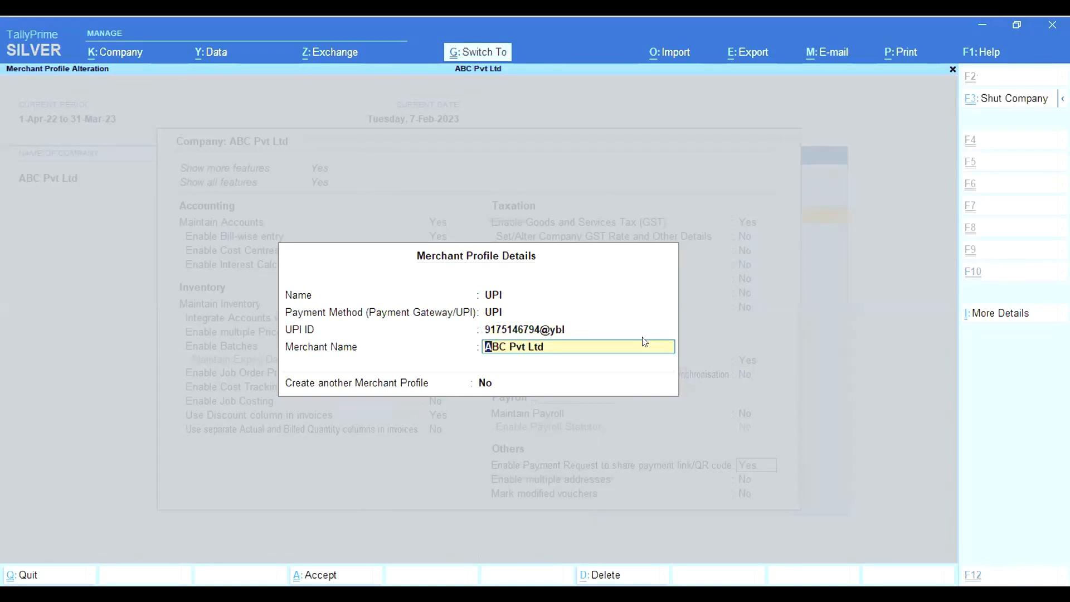
key("ctrl+a")
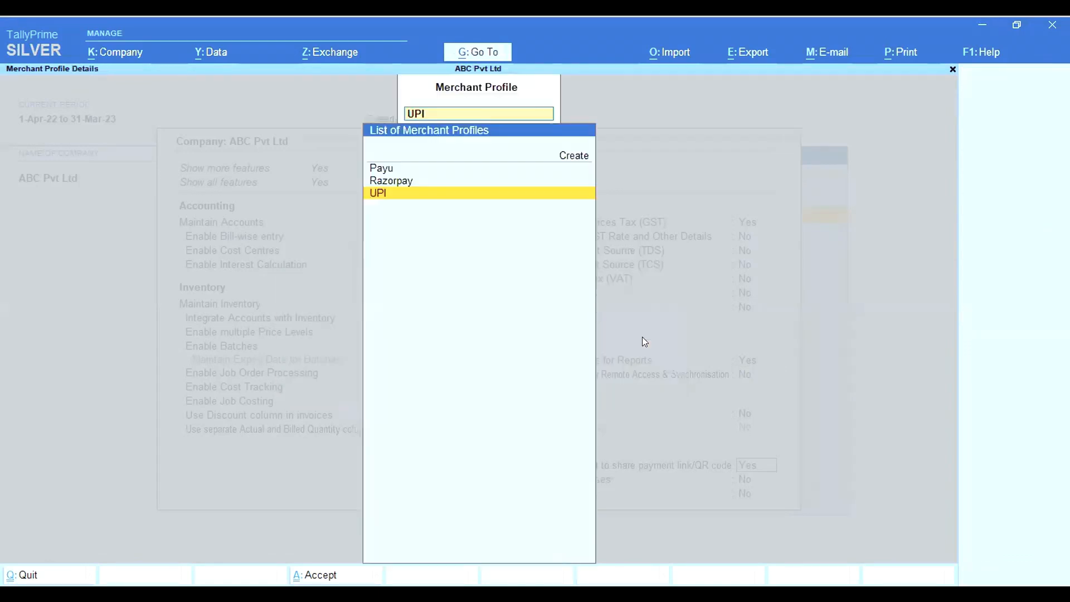
Save the Payu profile, close the merchant list, and save Company Features
key("Up")
key("Up")
key("Return")
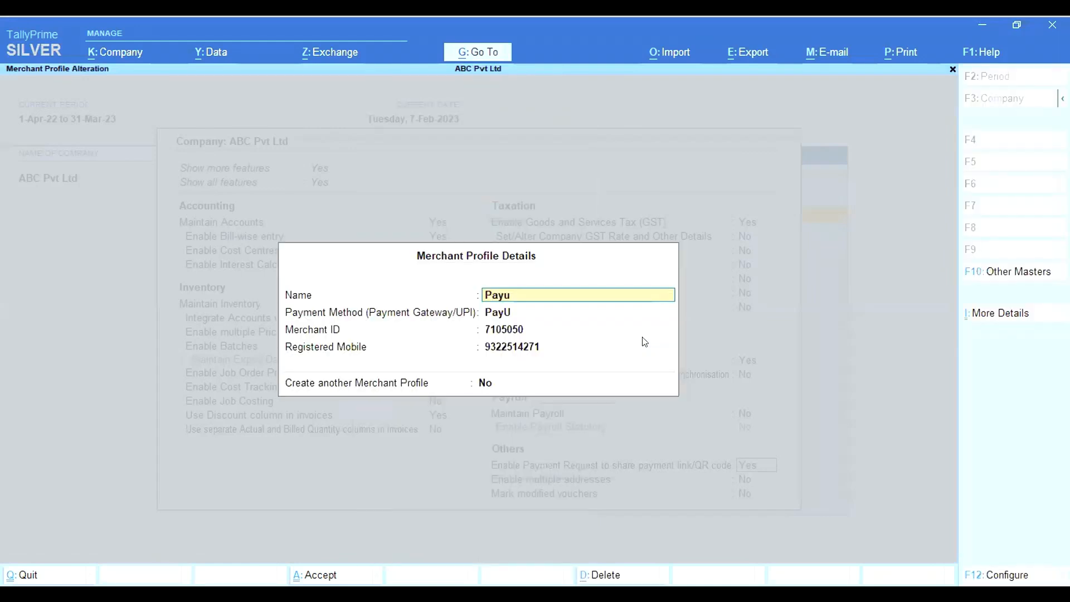
key("ctrl")
key("ctrl+a")
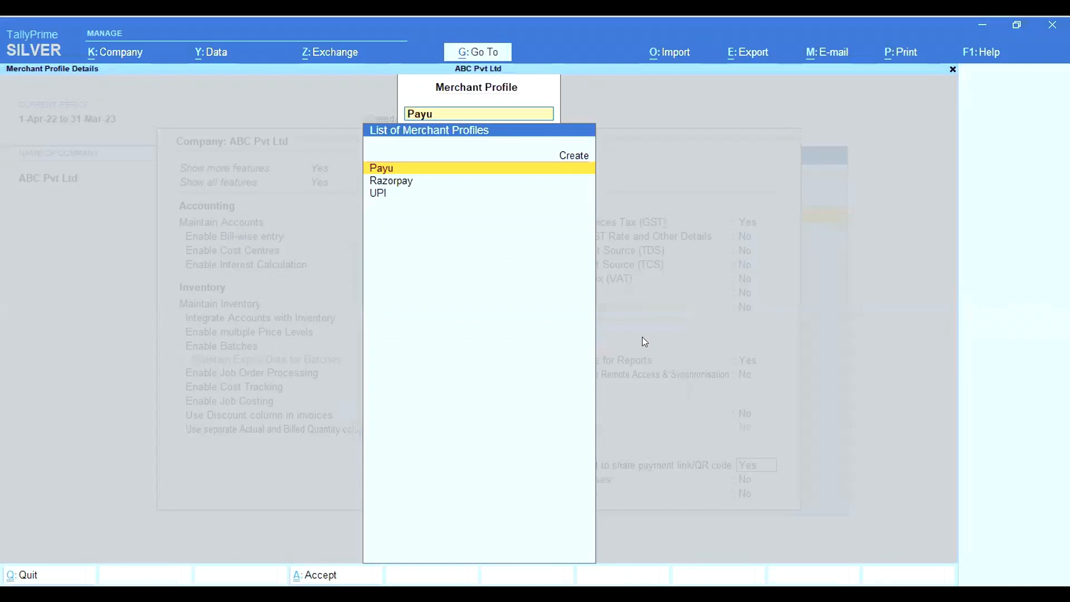
key("Return")
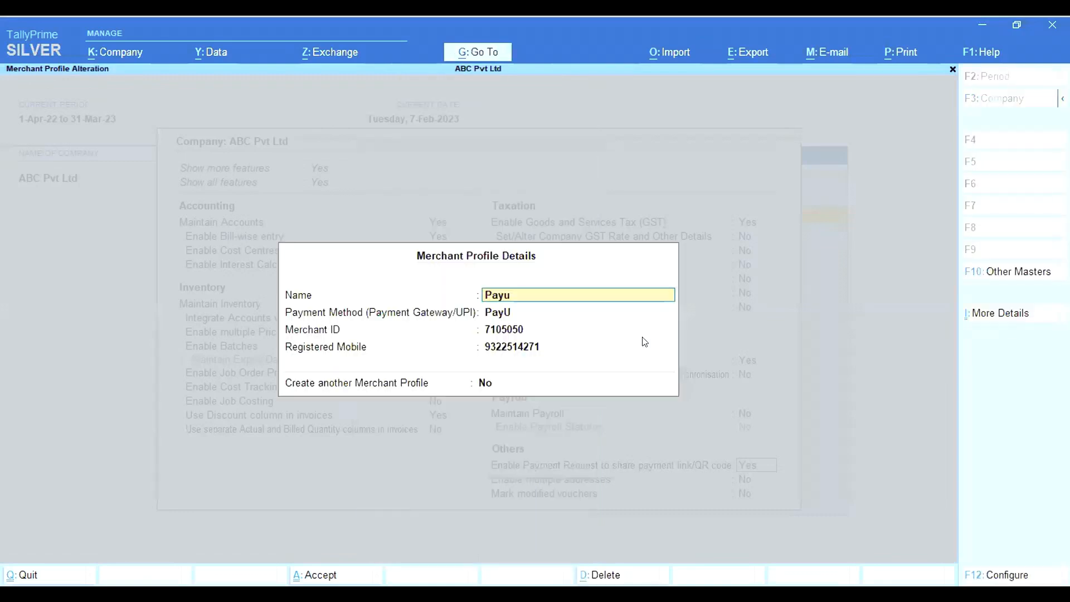
key("ctrl+a")
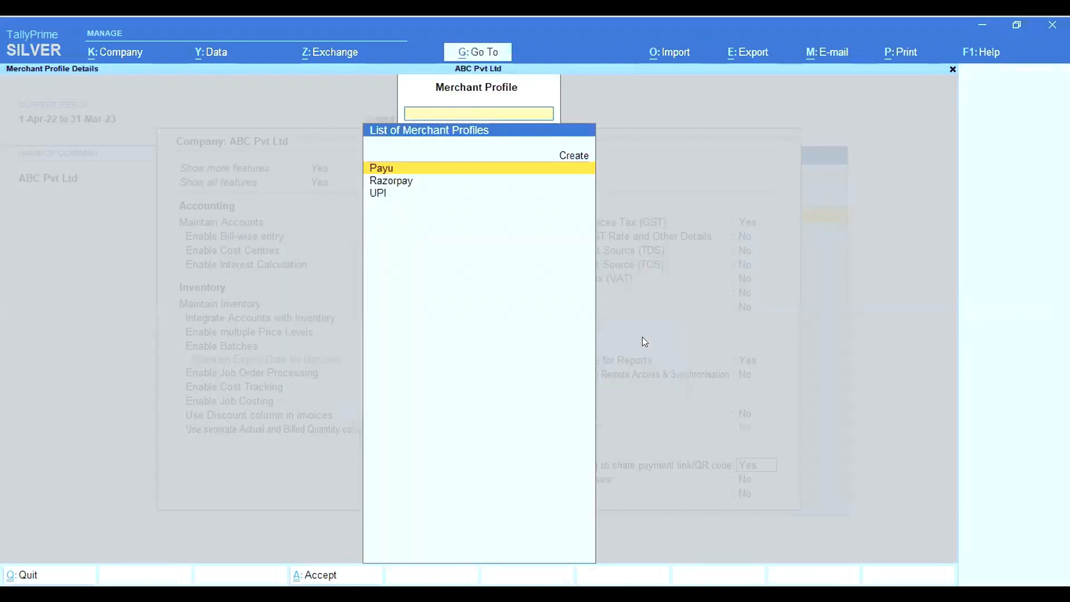
key("Escape")
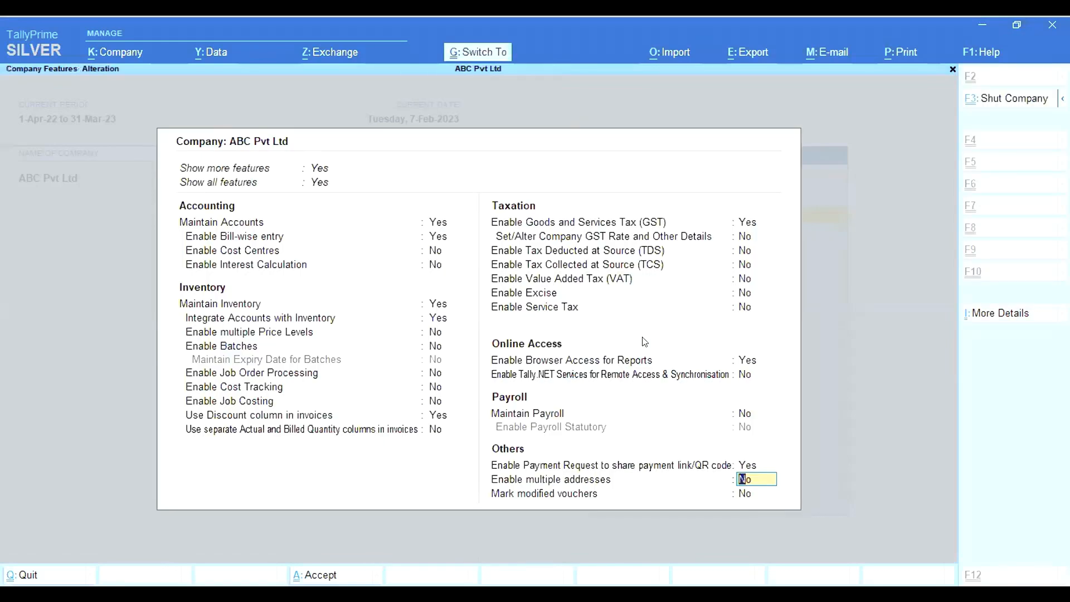
key("ctrl+a")
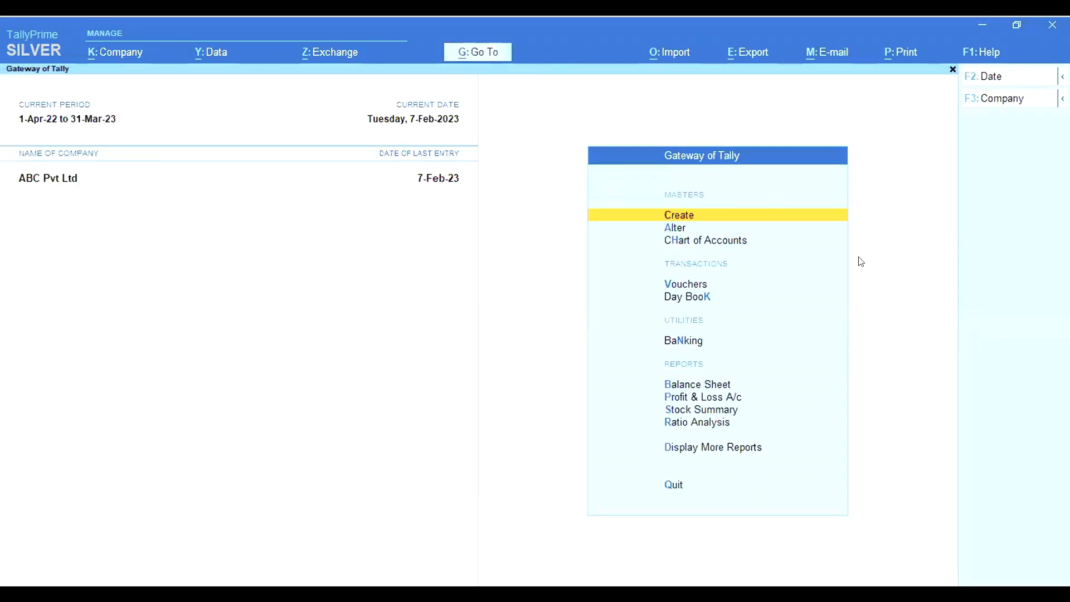
From the Day Book, open Sales voucher 8665 (4,814.00) for alteration
left_click(695, 287)
key("Escape")
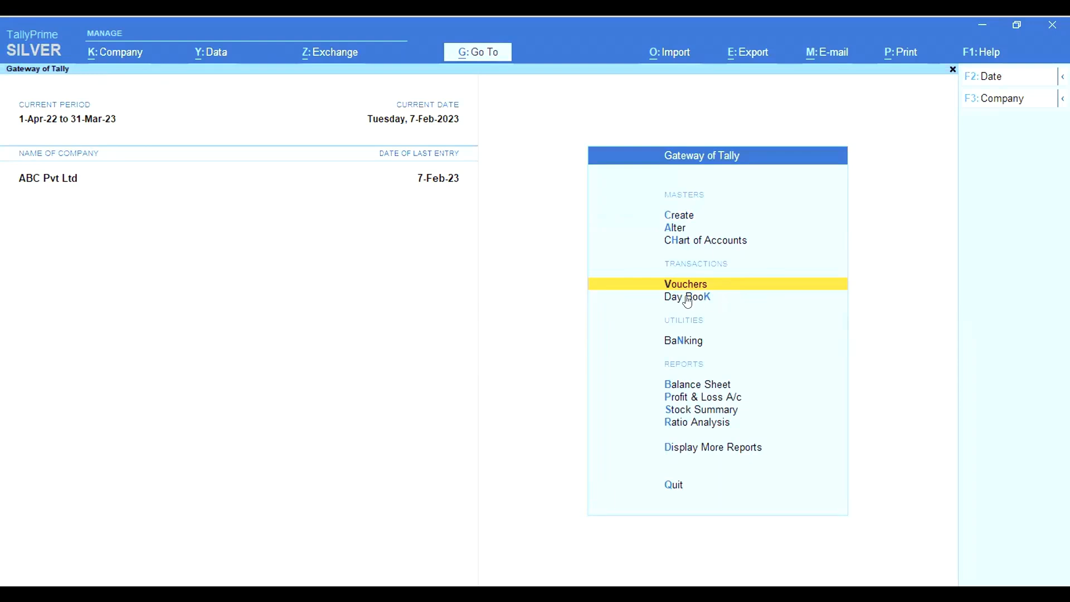
left_click(687, 299)
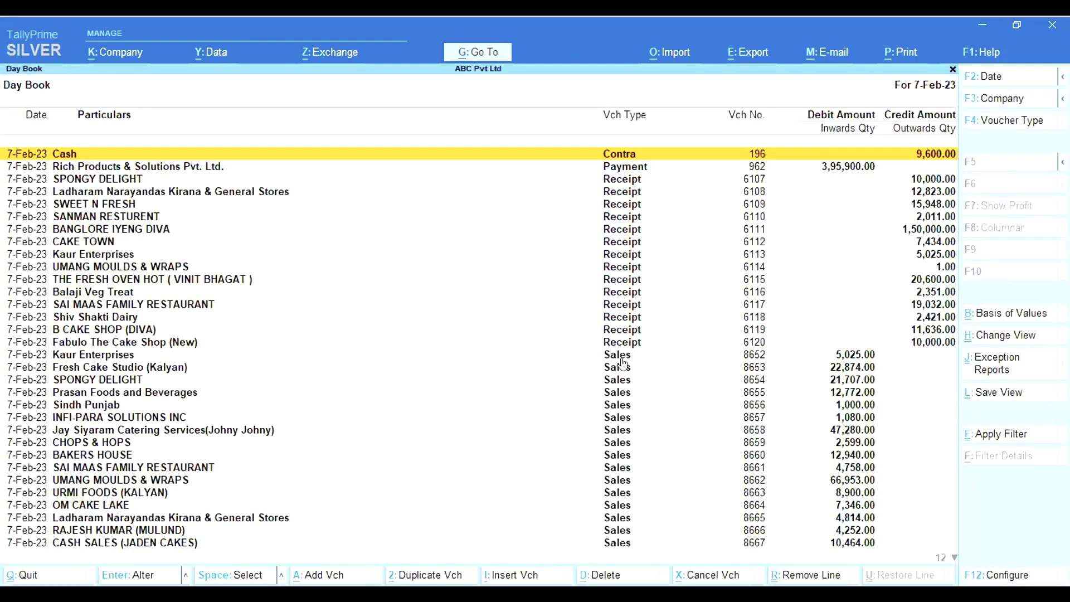
left_click(623, 442)
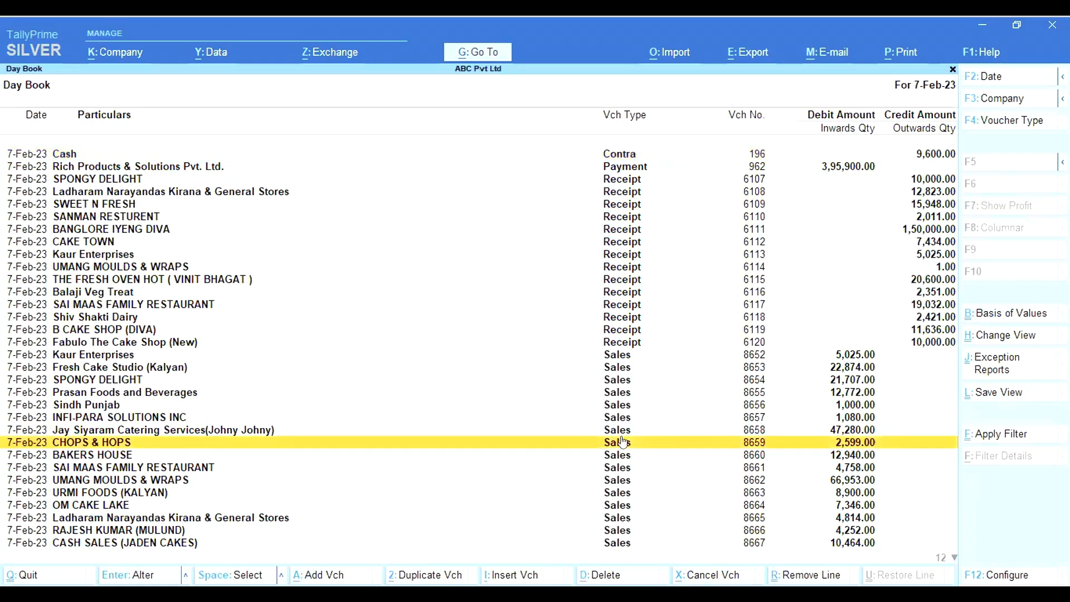
key("Down")
key("Down")
key("Down")
key("Down")
key("Down")
key("Down")
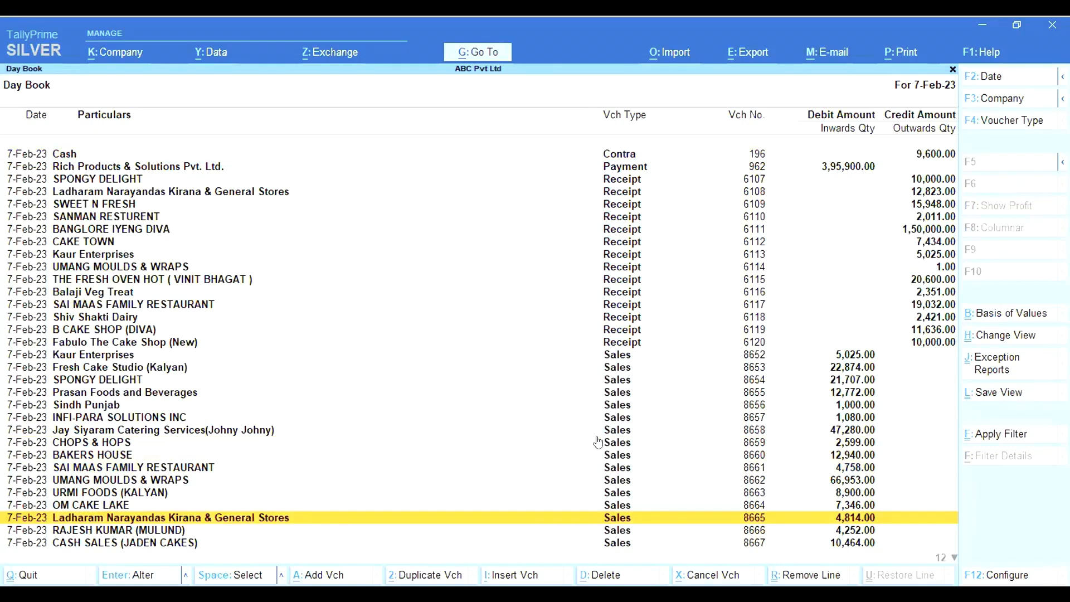
key("space")
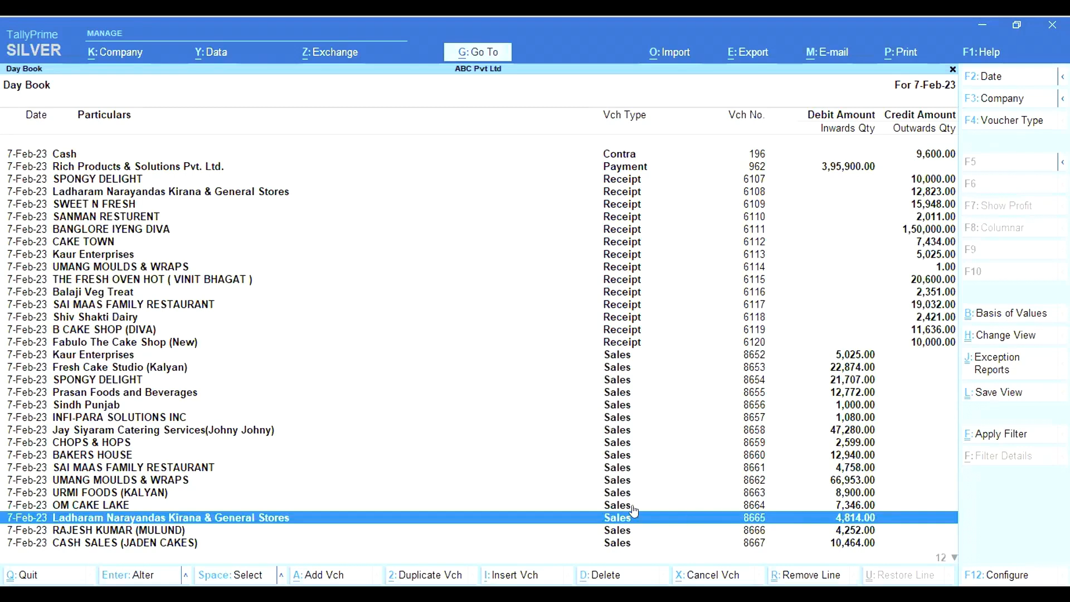
key("Return")
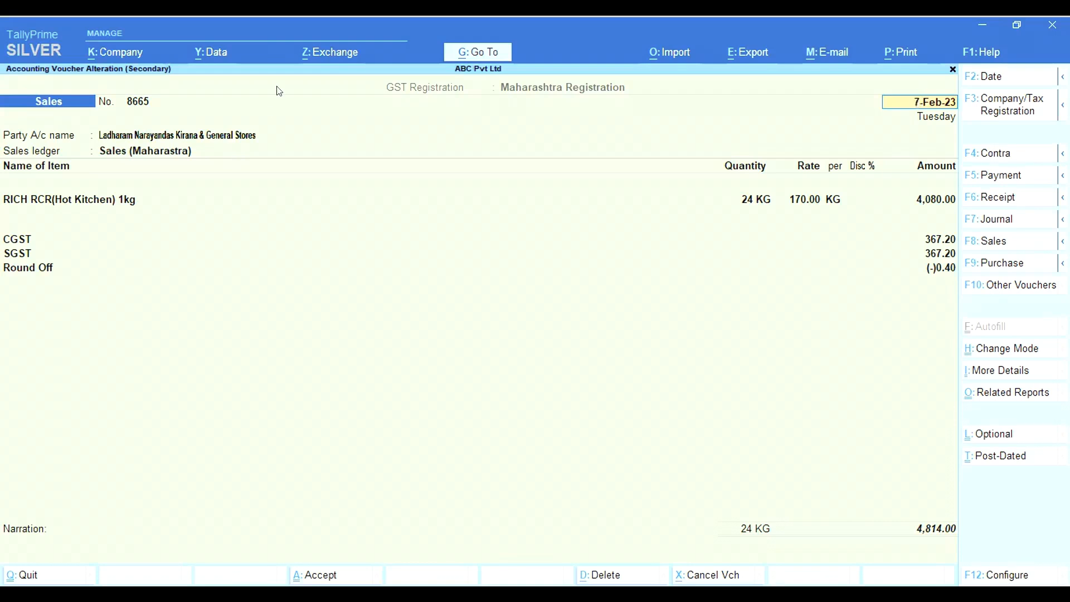
Start generating a payment link/QR code for the current voucher 8665
key("alt")
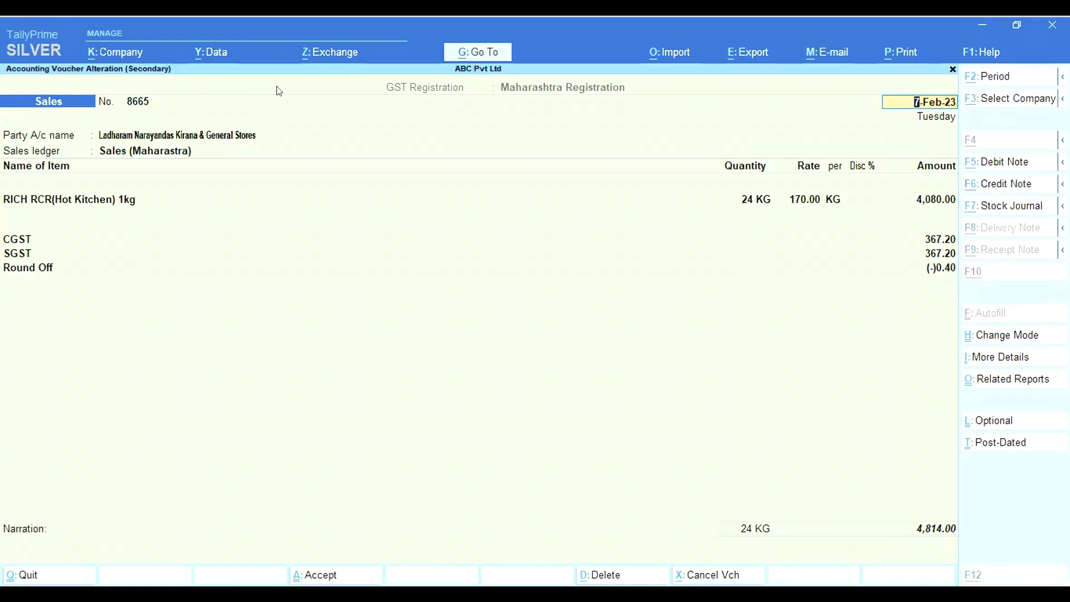
key("alt+z")
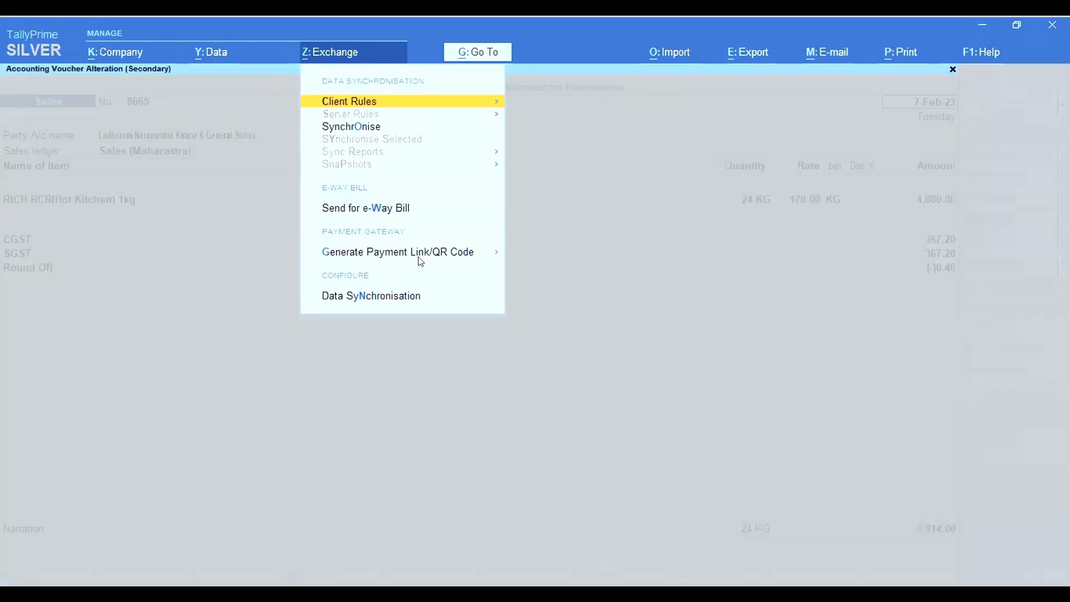
left_click(481, 254)
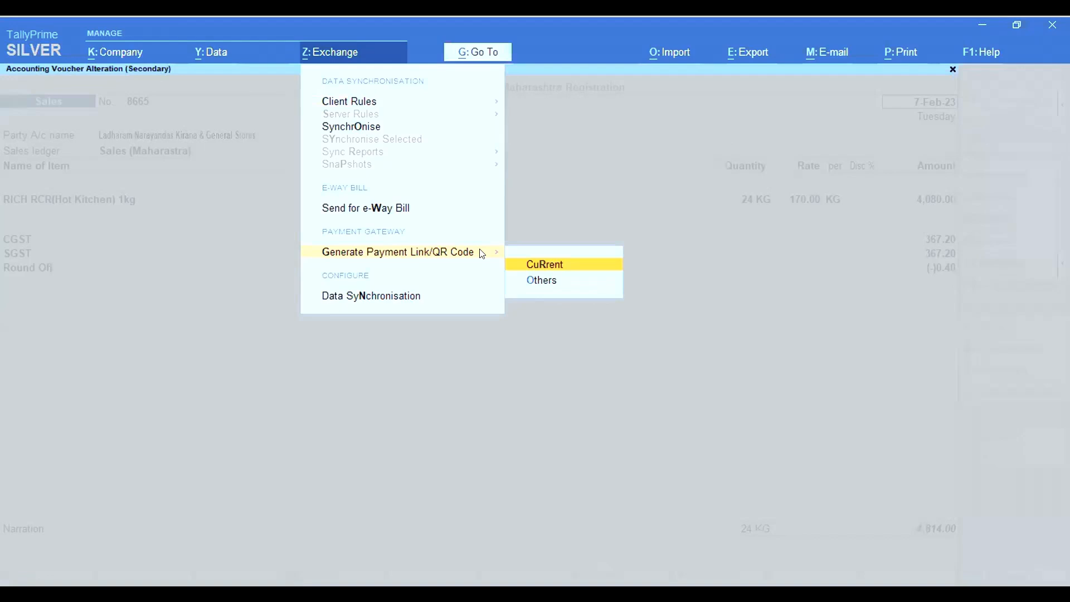
key("Return")
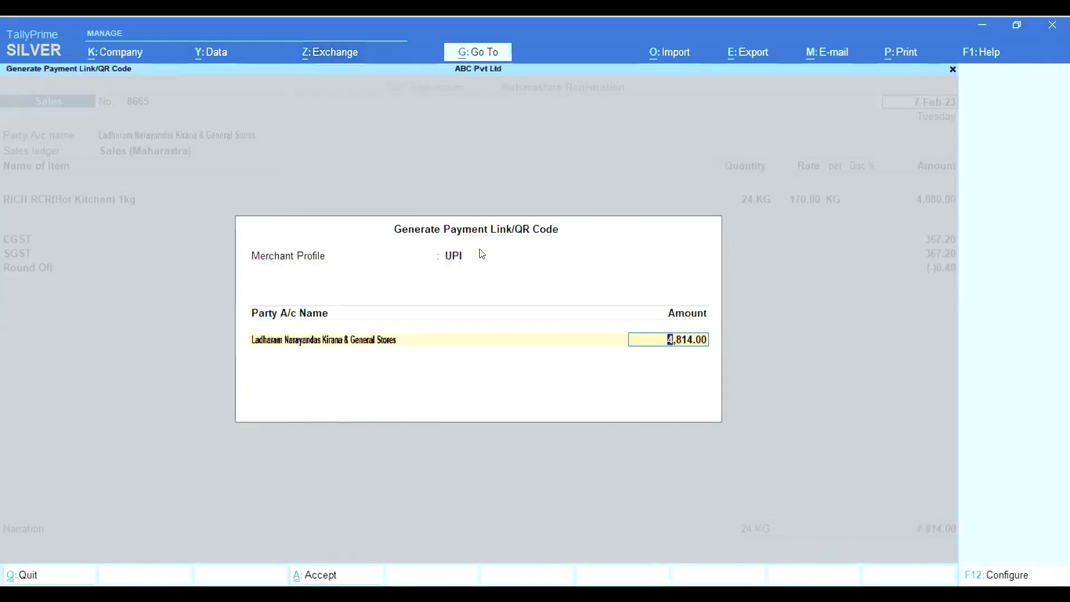
Switch the merchant profile from UPI to Razorpay and review the link sharing modes
key("BackSpace")
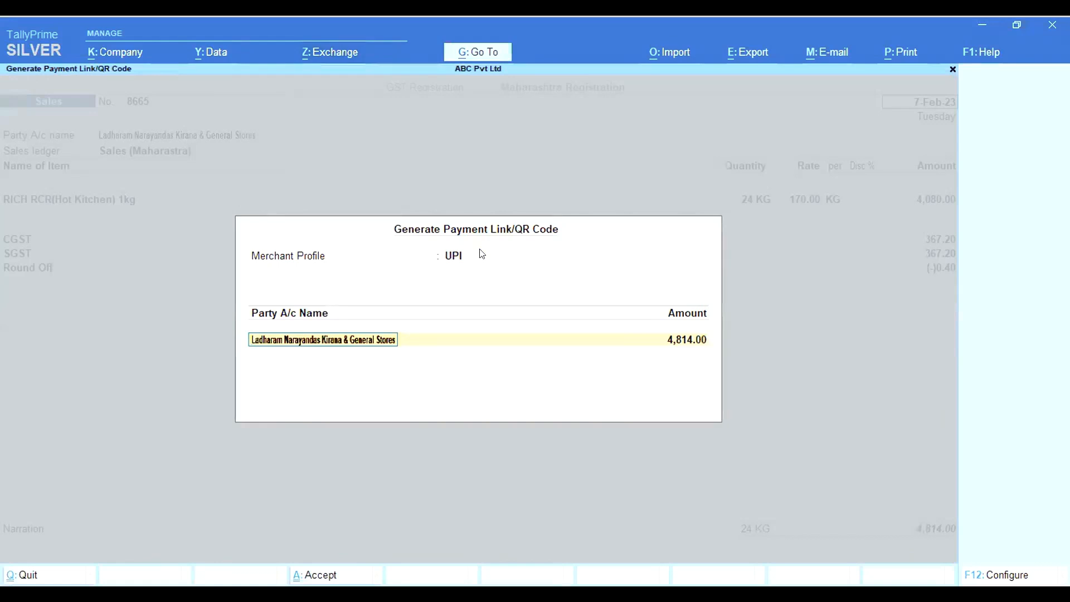
key("BackSpace")
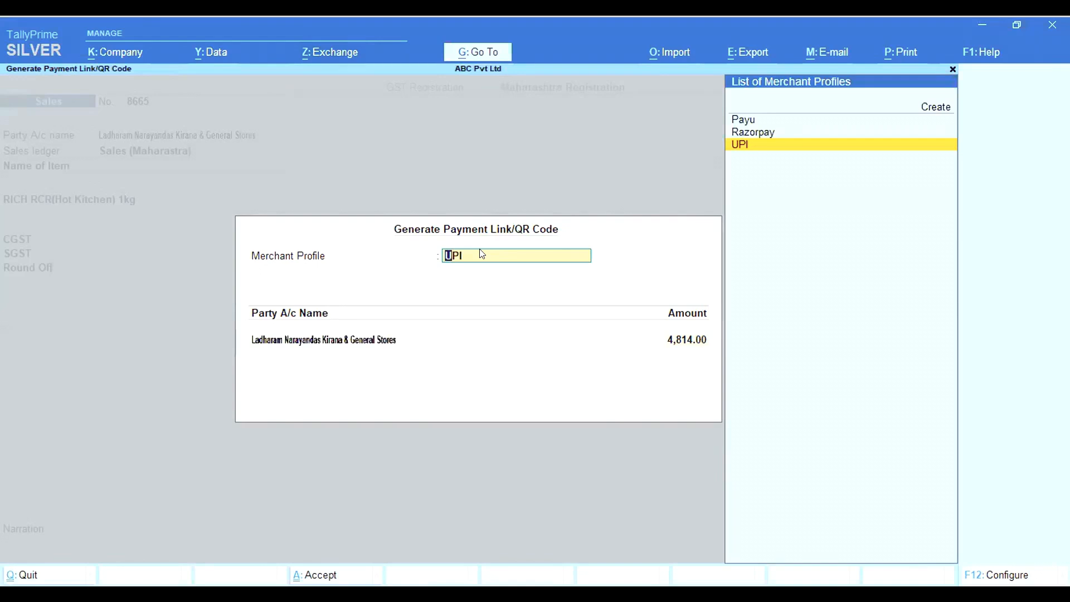
key("Up")
key("Up")
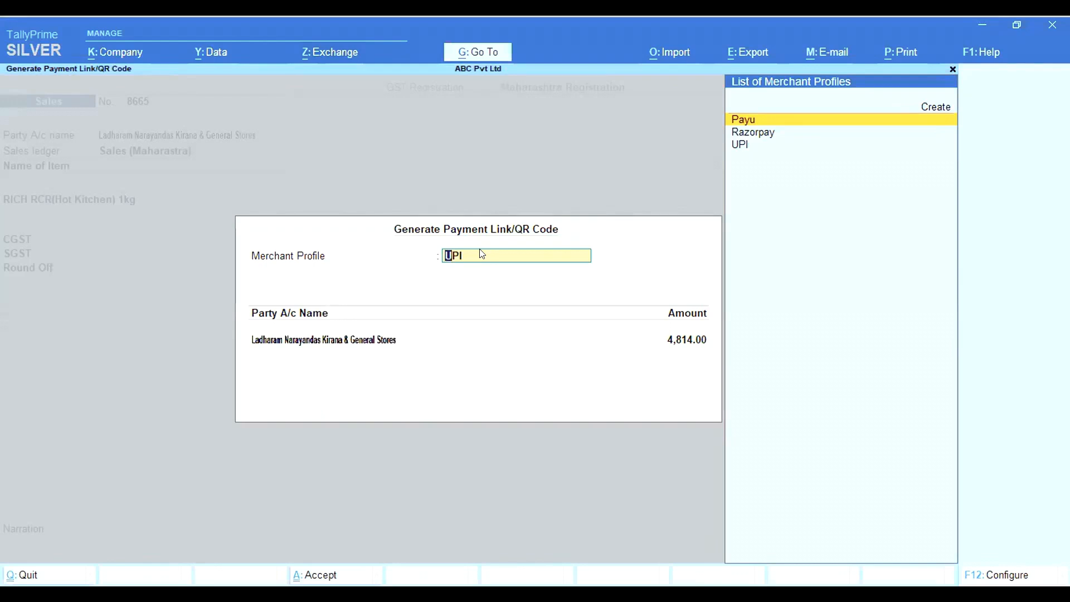
key("Down")
key("Down")
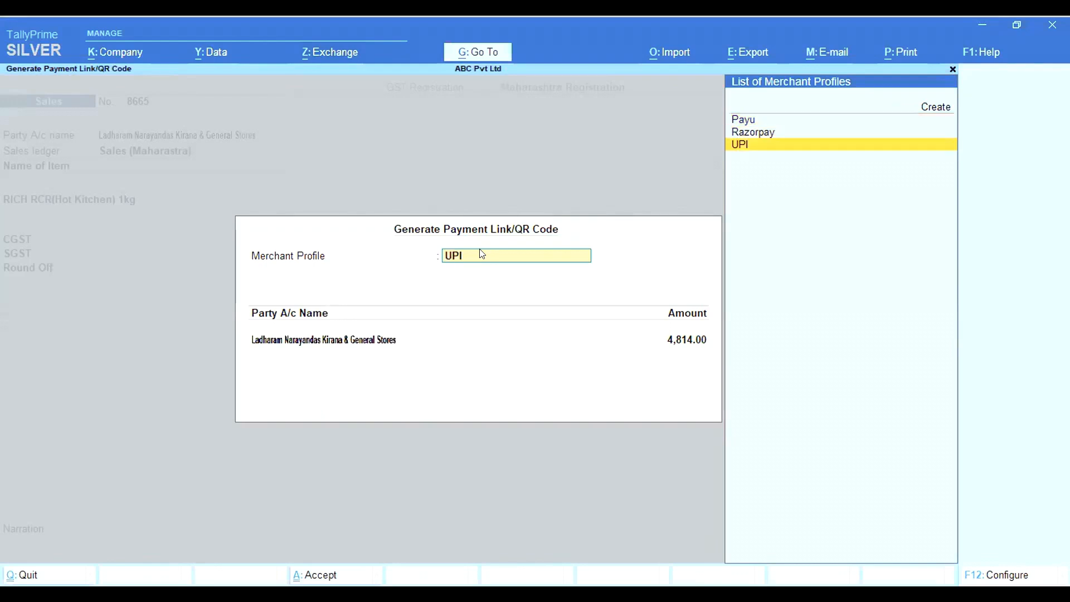
key("Return")
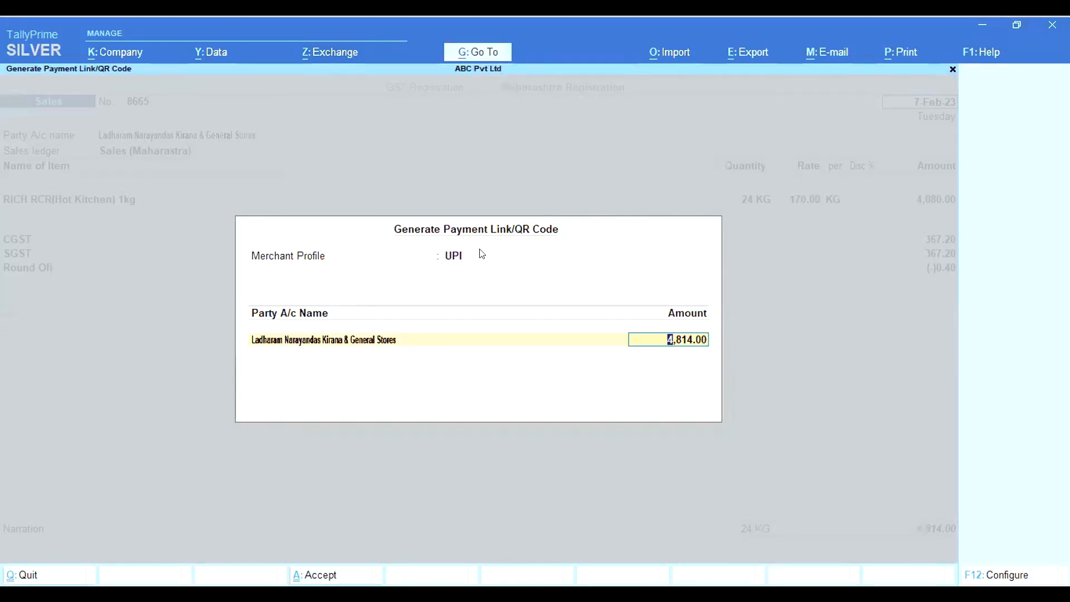
key("BackSpace")
key("BackSpace")
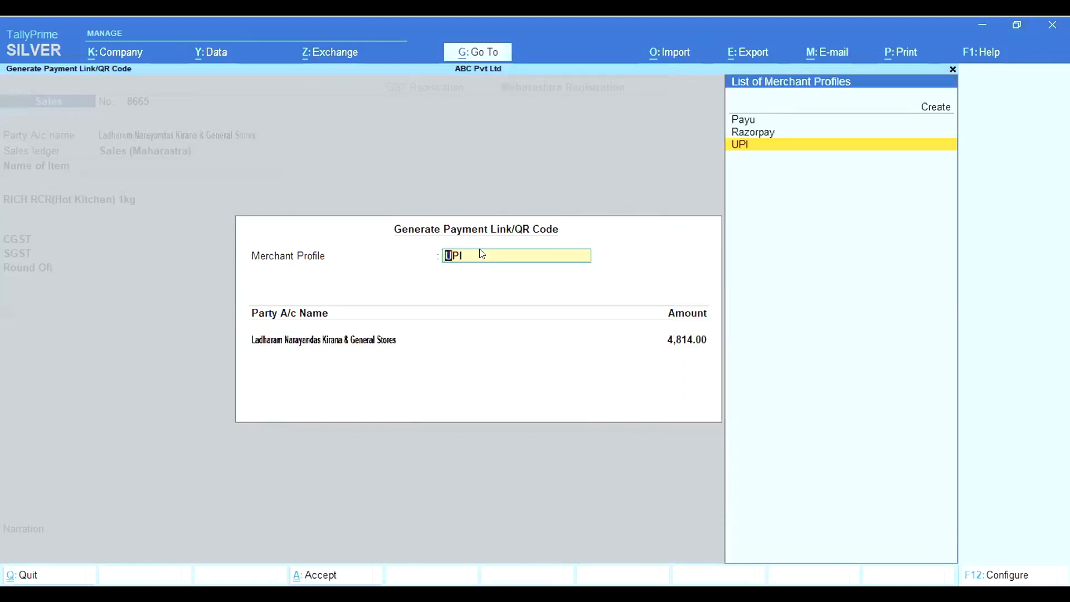
key("Up")
key("Return")
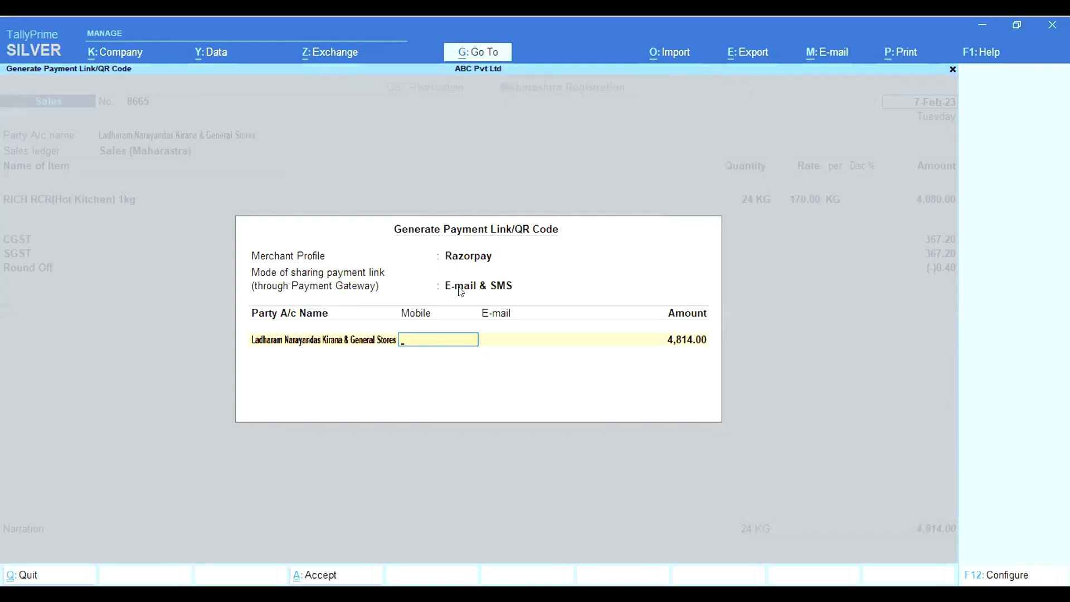
key("BackSpace")
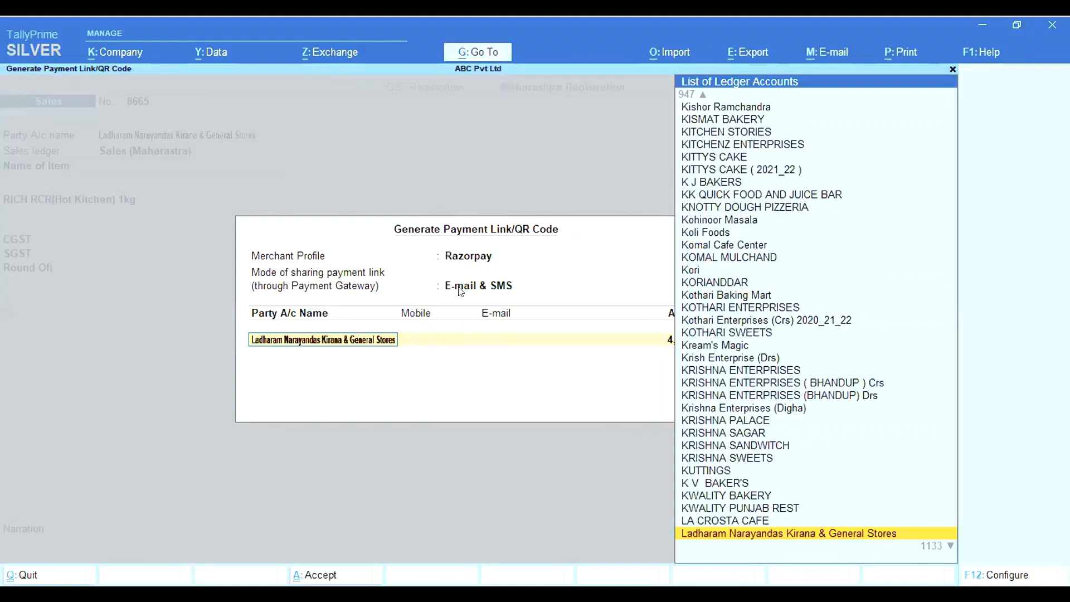
key("BackSpace")
key("Down")
key("Down")
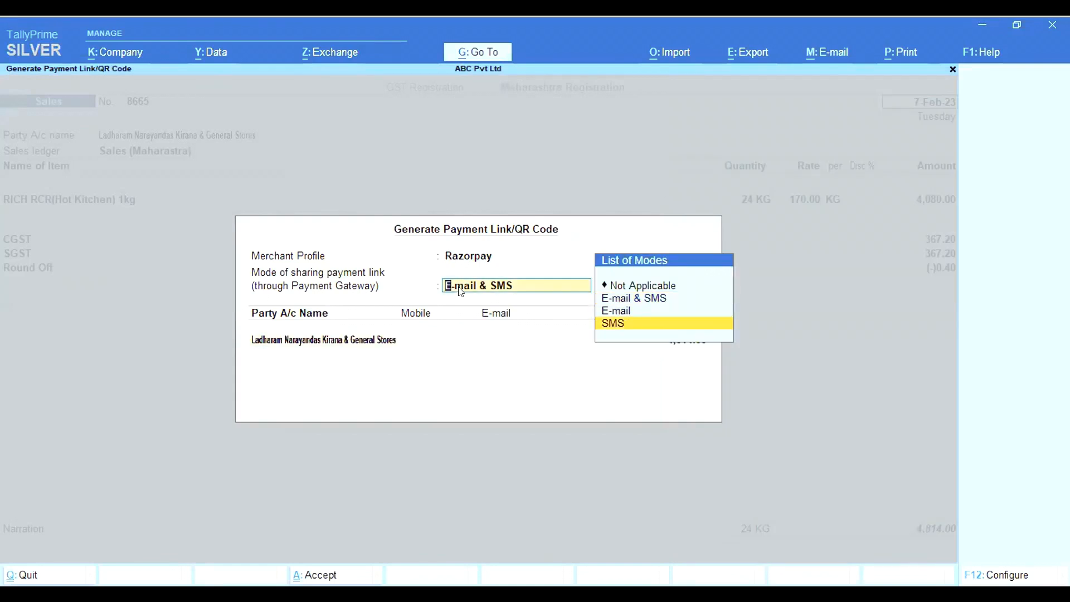
Choose E-mail & SMS sharing and enter the party's mobile number and e-mail address
key("Up")
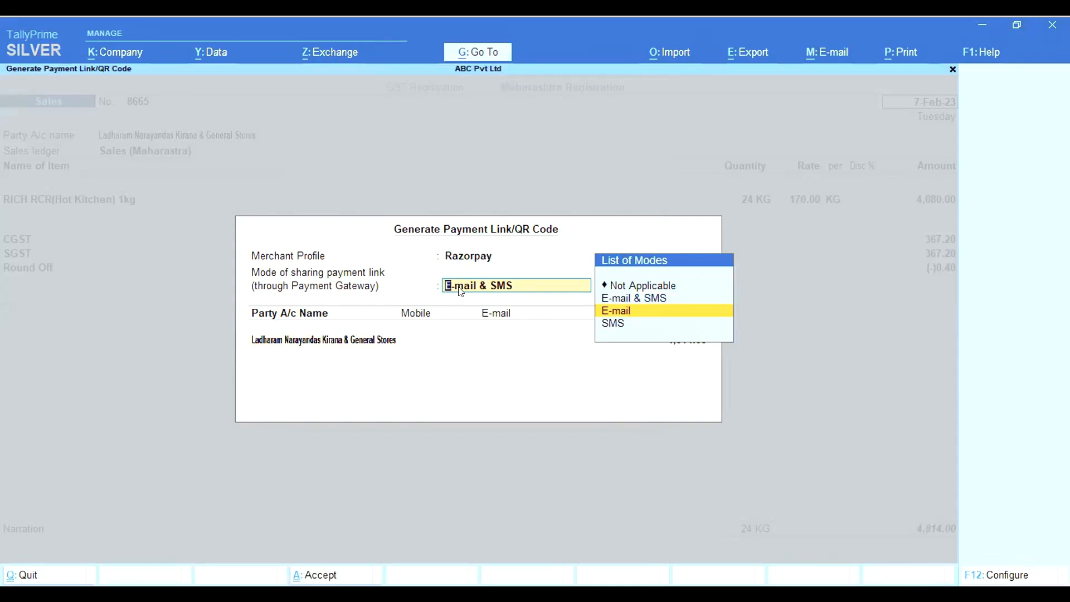
key("Up")
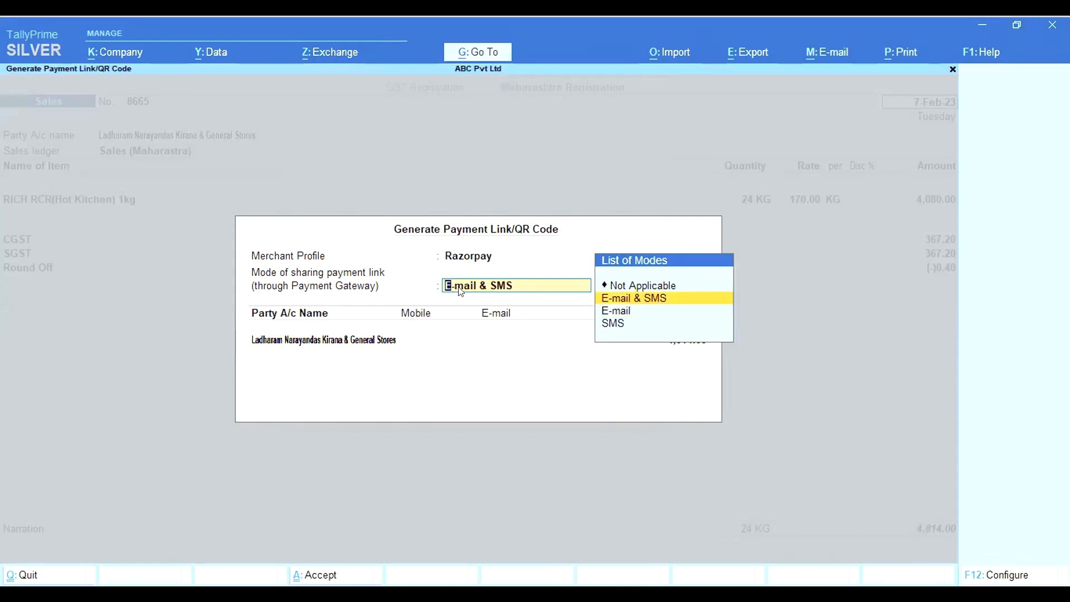
key("Return")
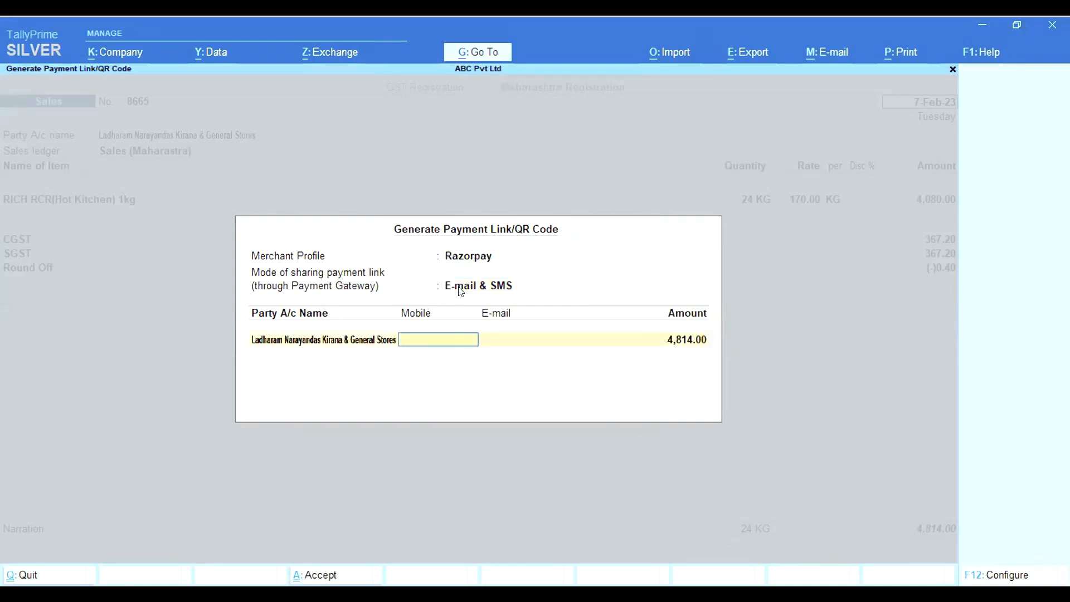
key("Return")
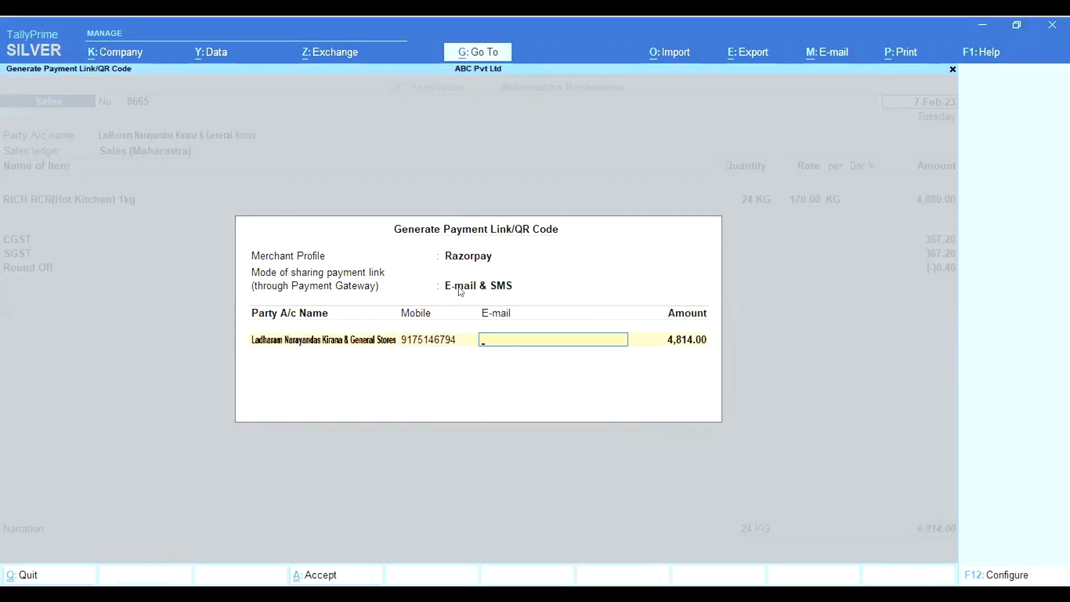
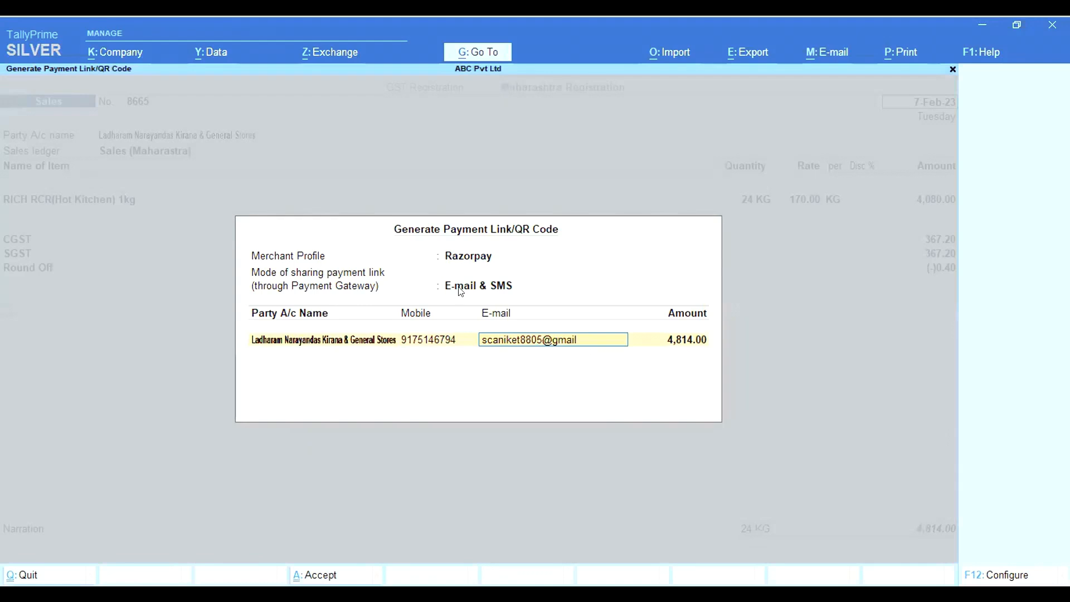
key("Return")
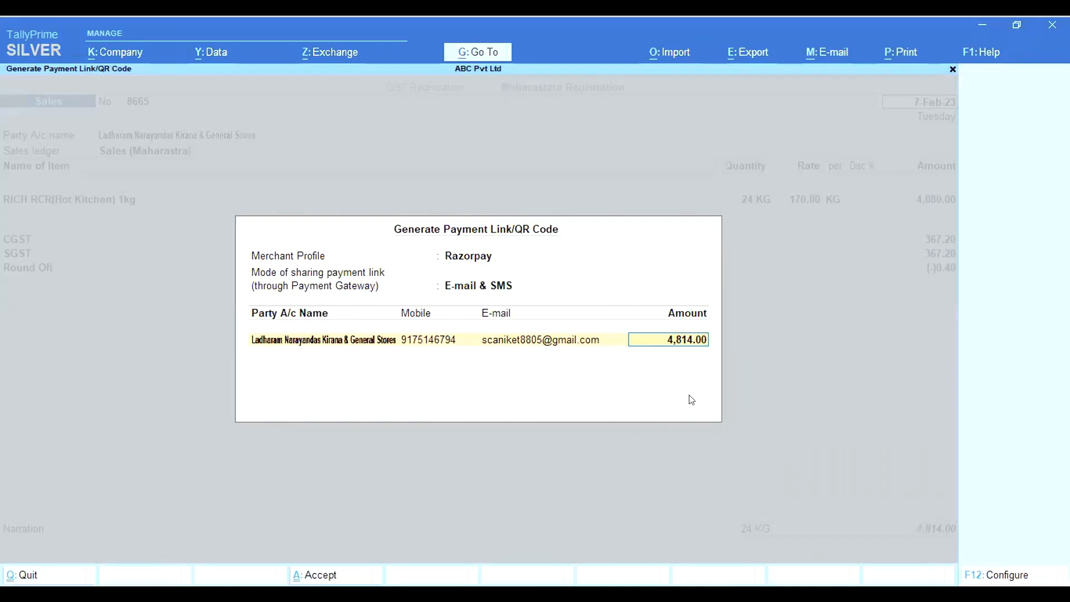
Confirm generating the 4,814.00 payment link and dismiss the success message
key("Return")
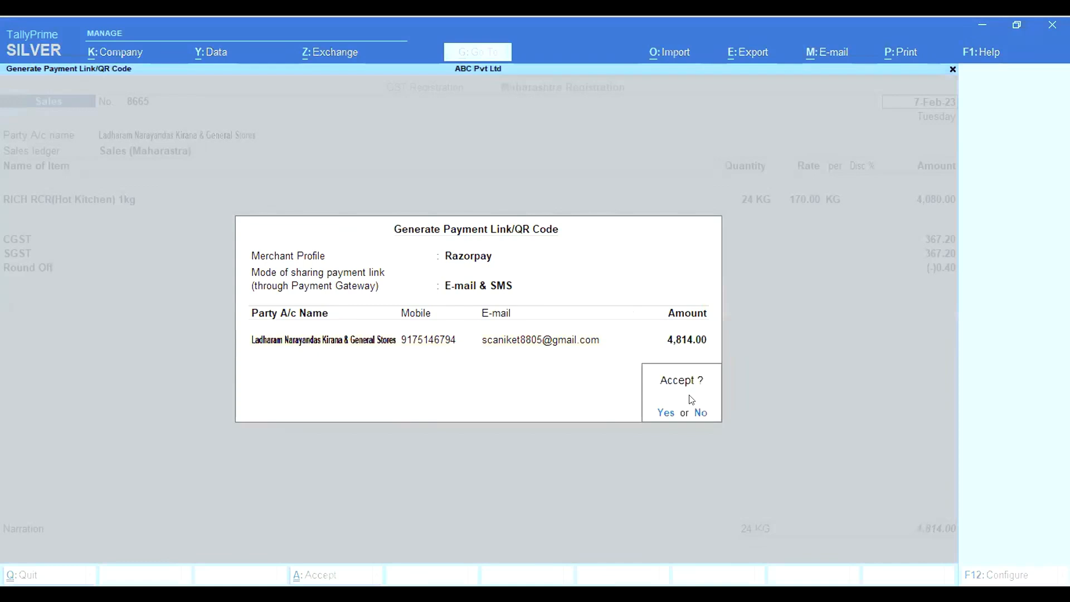
left_click(664, 413)
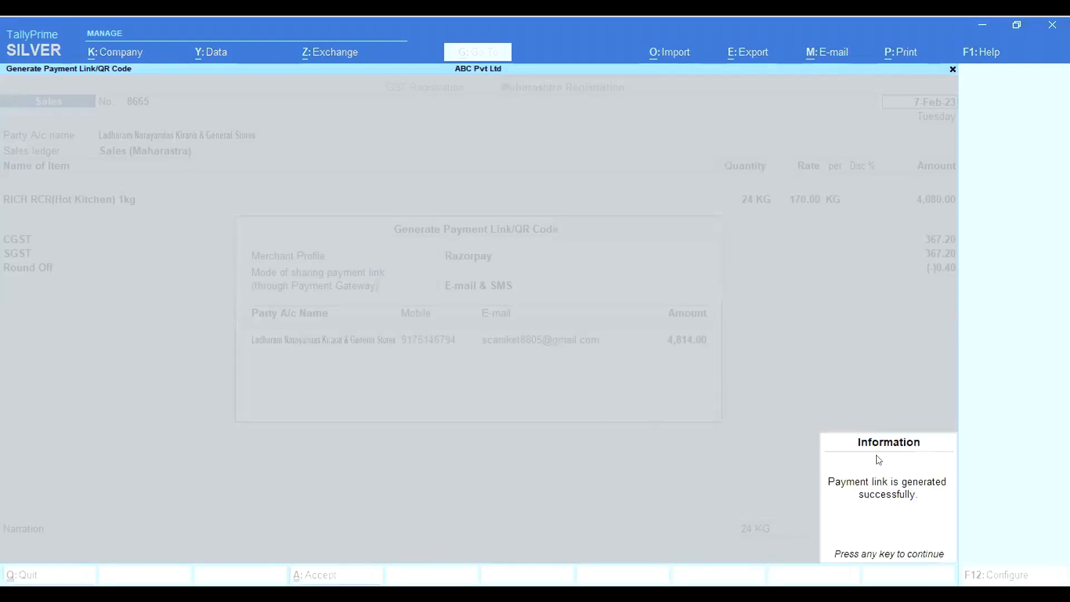
left_click(887, 497)
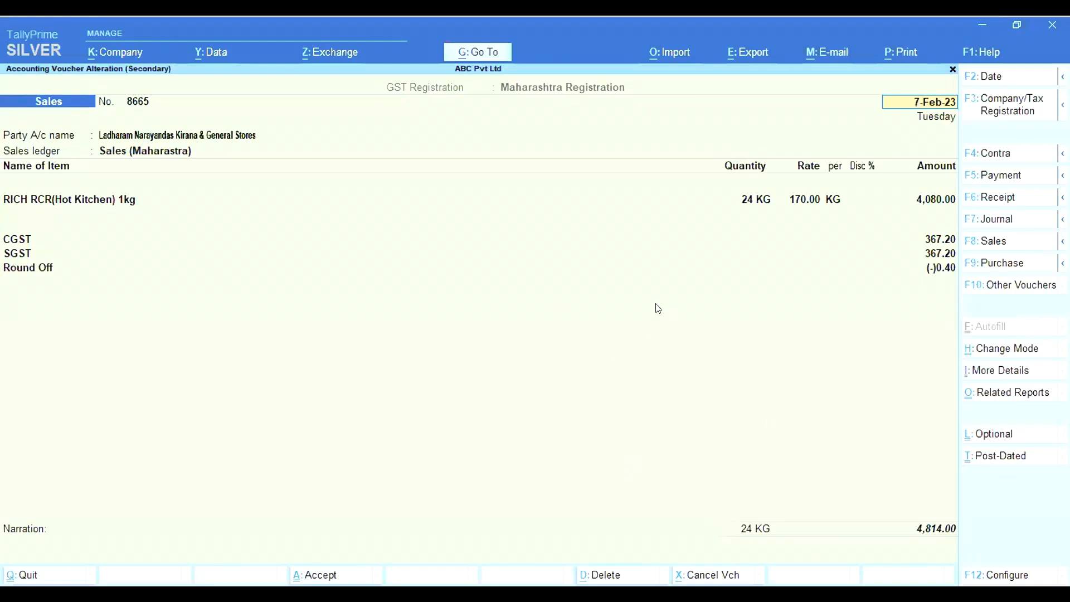
Preview the Tax Invoice for voucher 8665 at full size, then close the preview
key("alt")
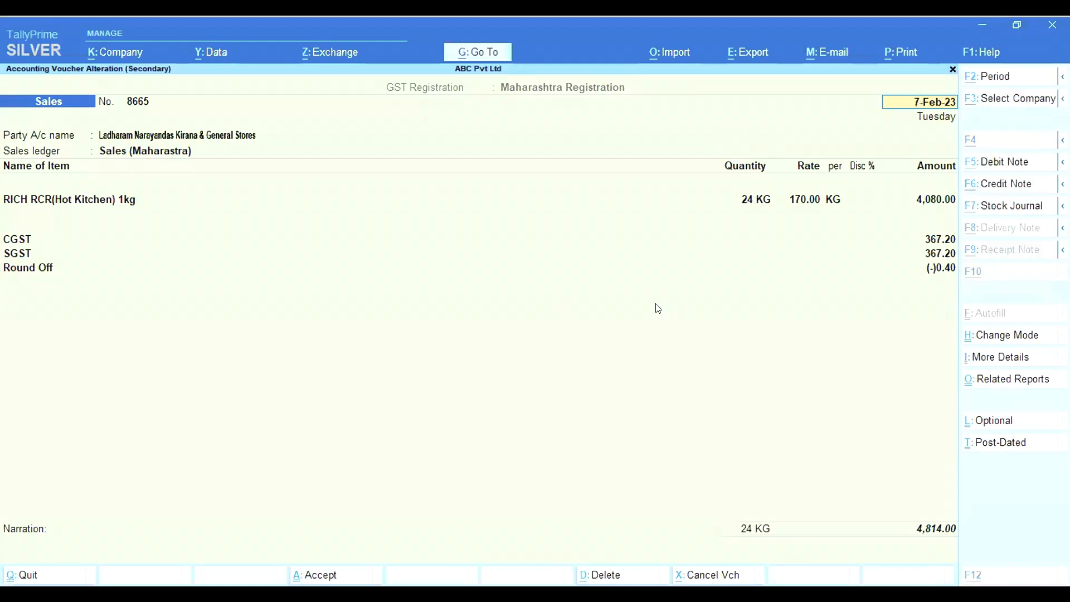
key("alt+p")
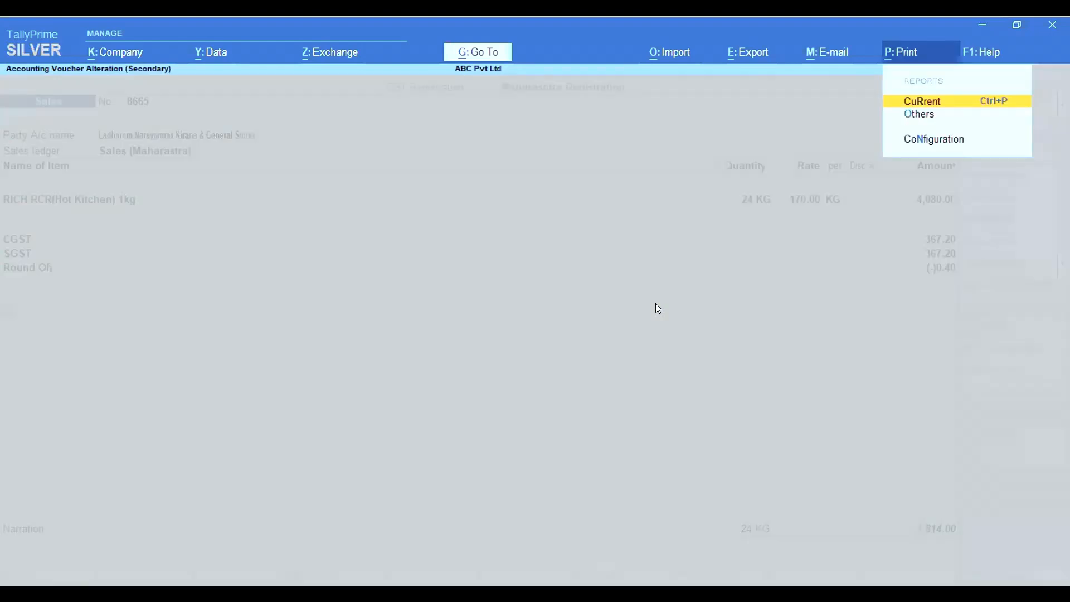
key("Return")
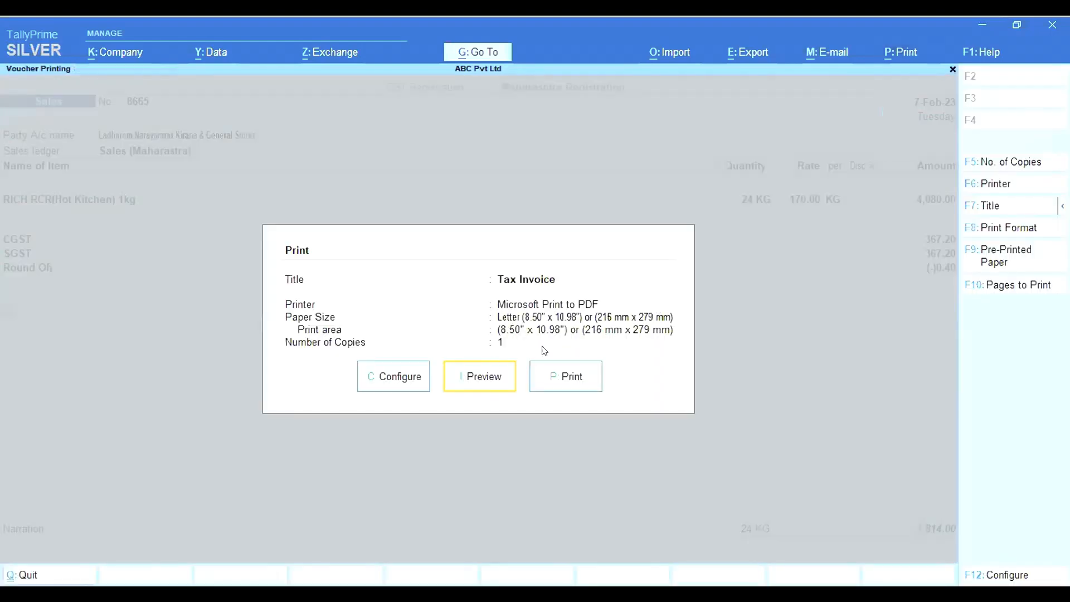
left_click(472, 367)
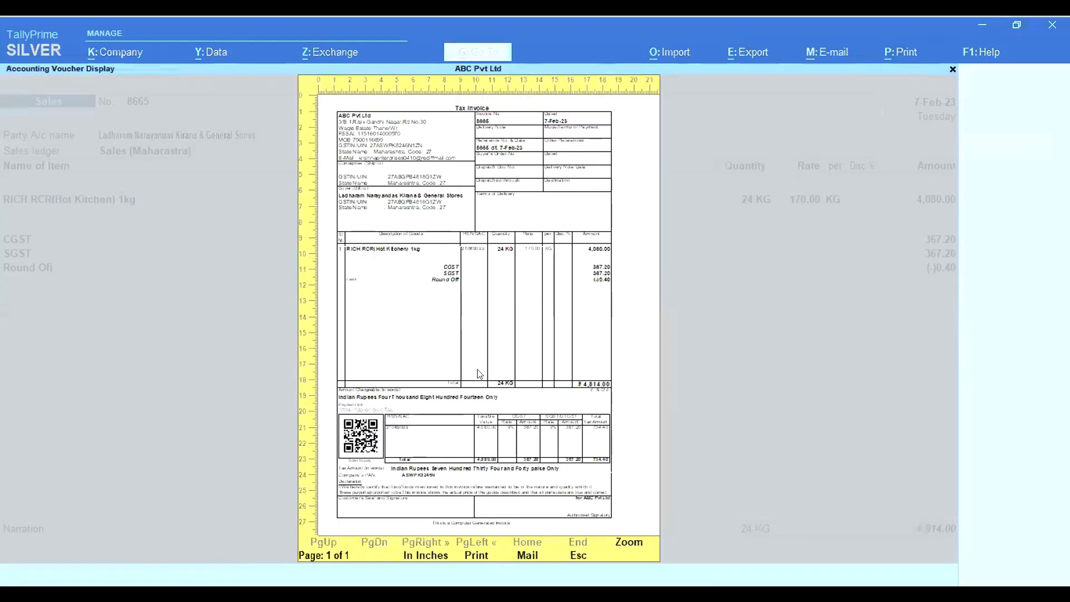
left_click(479, 374)
scroll(479, 374, "down", 3)
scroll(480, 374, "down", 3)
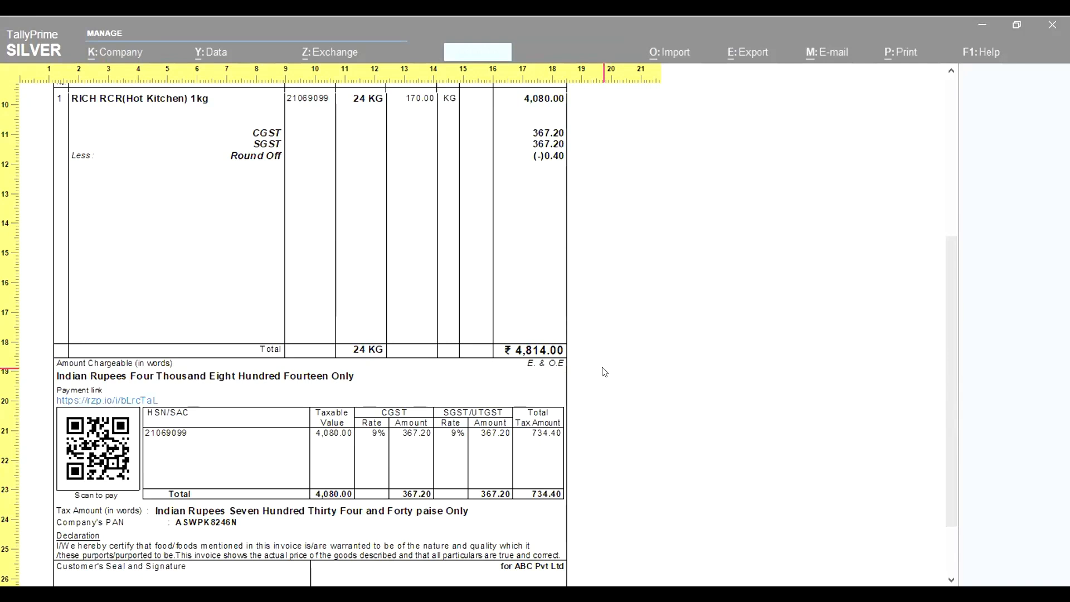
key("Escape")
key("Escape")
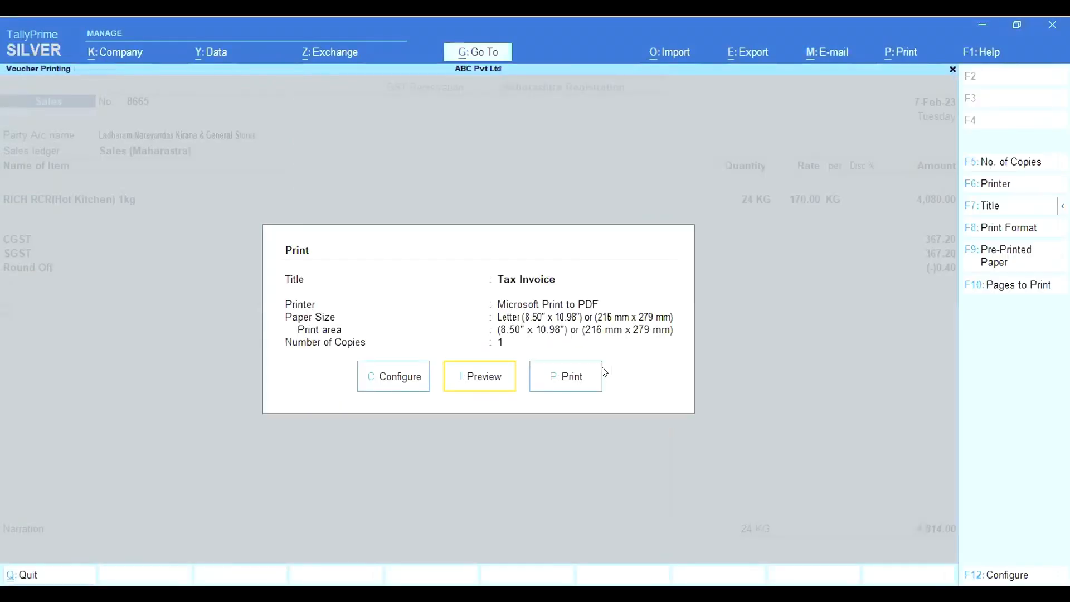
key("Escape")
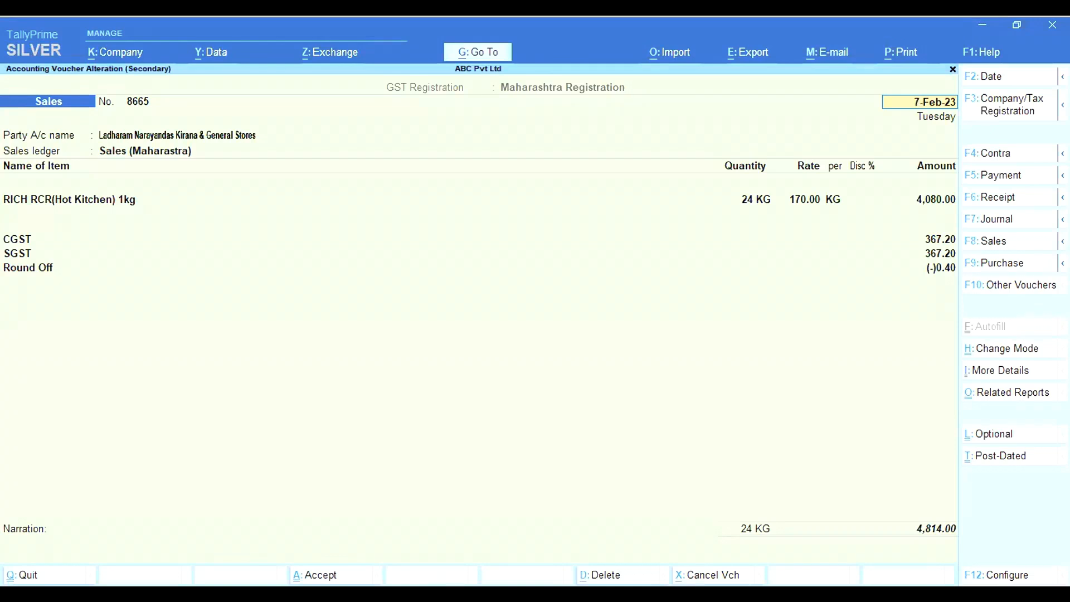
Close the print settings and switch to Gmail's INR 4,814.00 payment request
key("Escape")
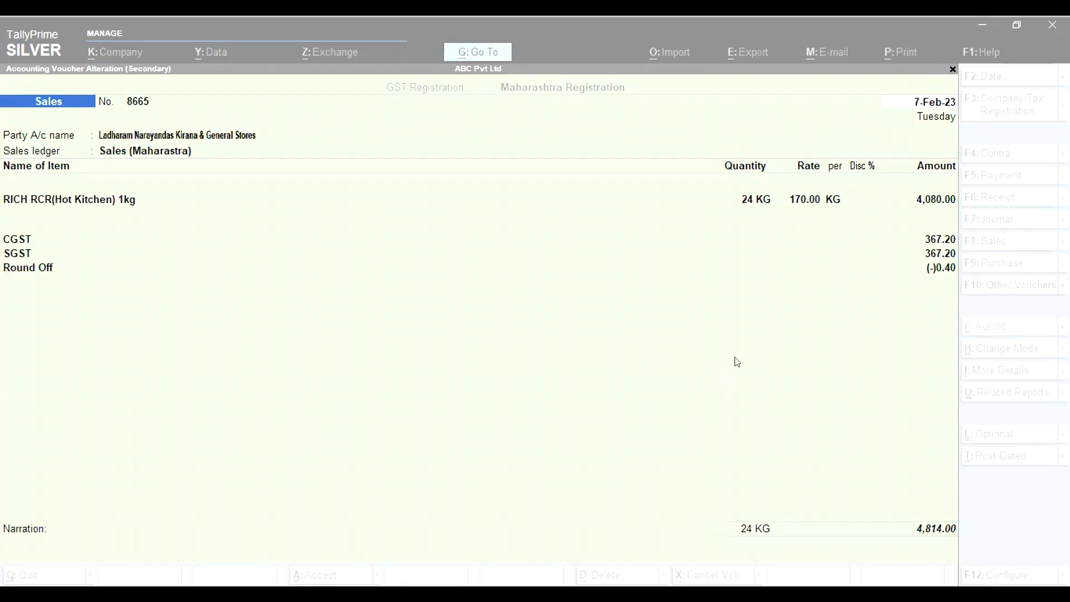
key("alt+Tab")
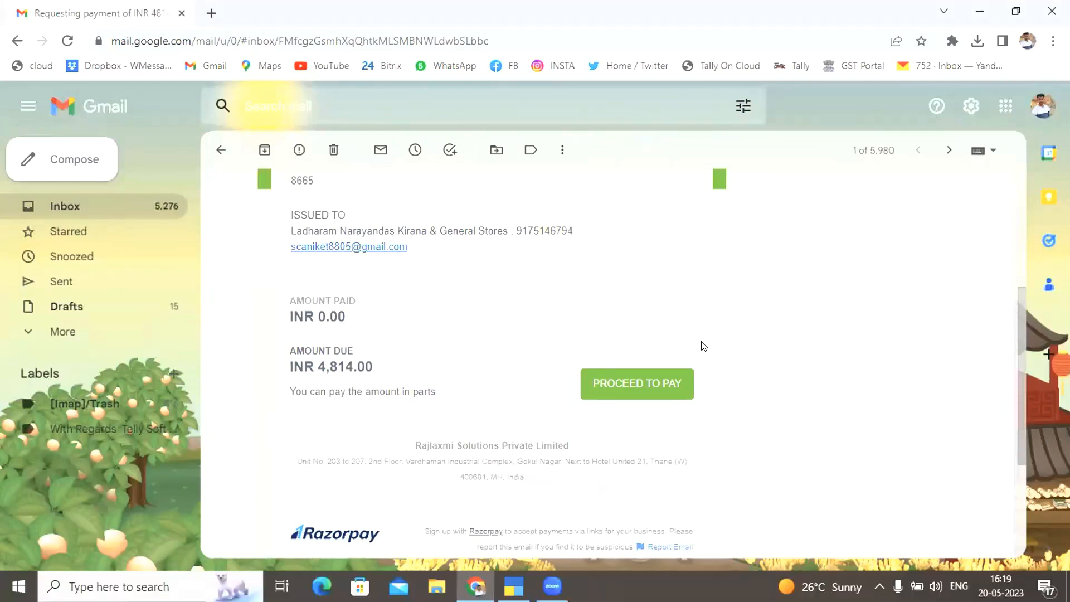
Open the Rajlaxmi Solutions payment request email and follow its Proceed to Pay link for invoice 8665
scroll(719, 350, "up", 1)
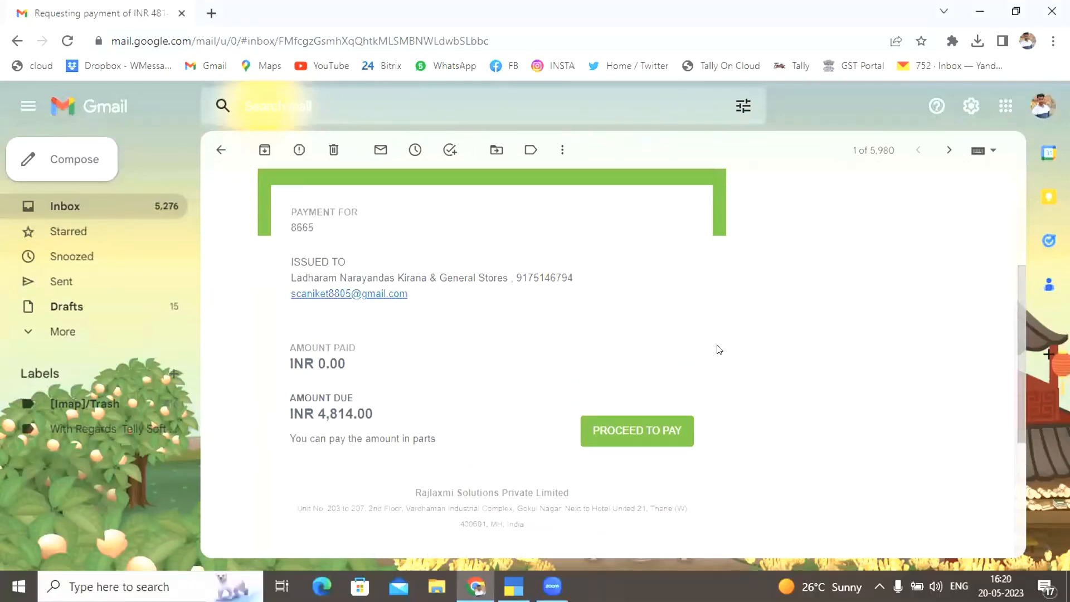
left_click(221, 158)
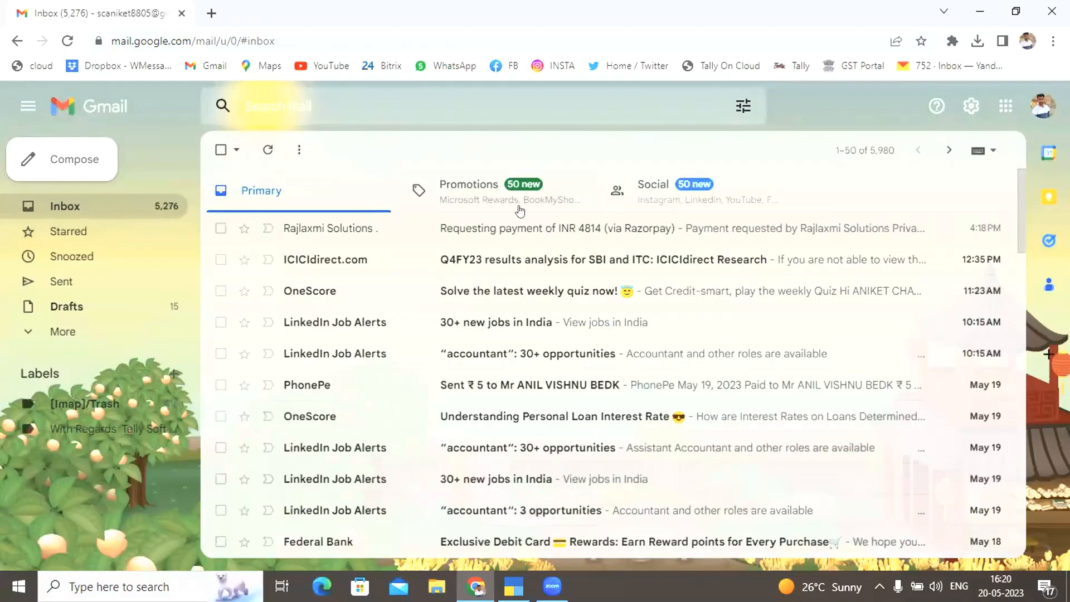
left_click(699, 233)
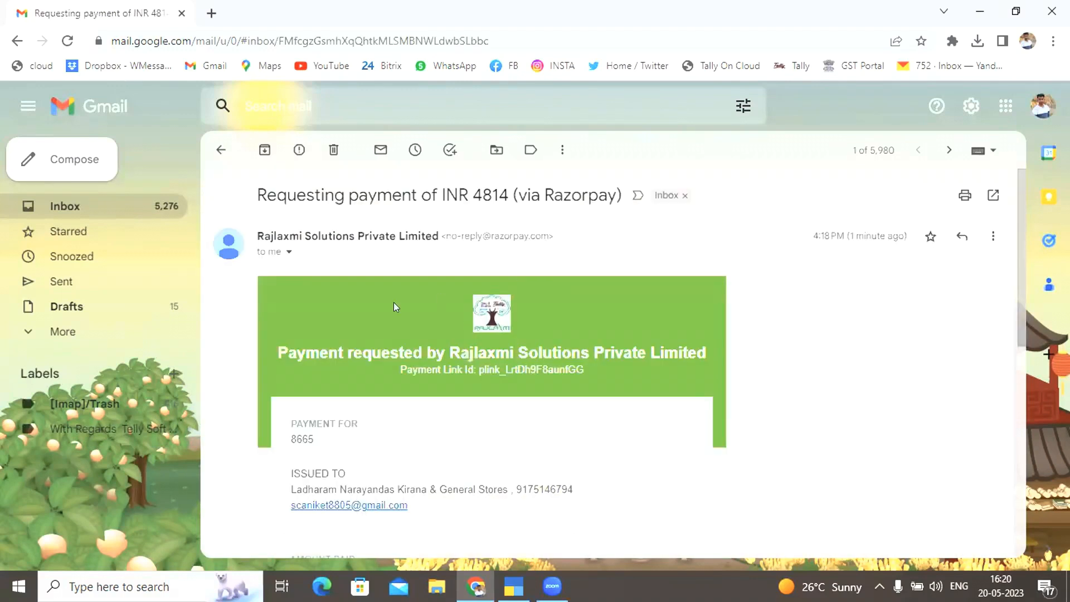
scroll(394, 302, "down", 1)
scroll(393, 306, "down", 4)
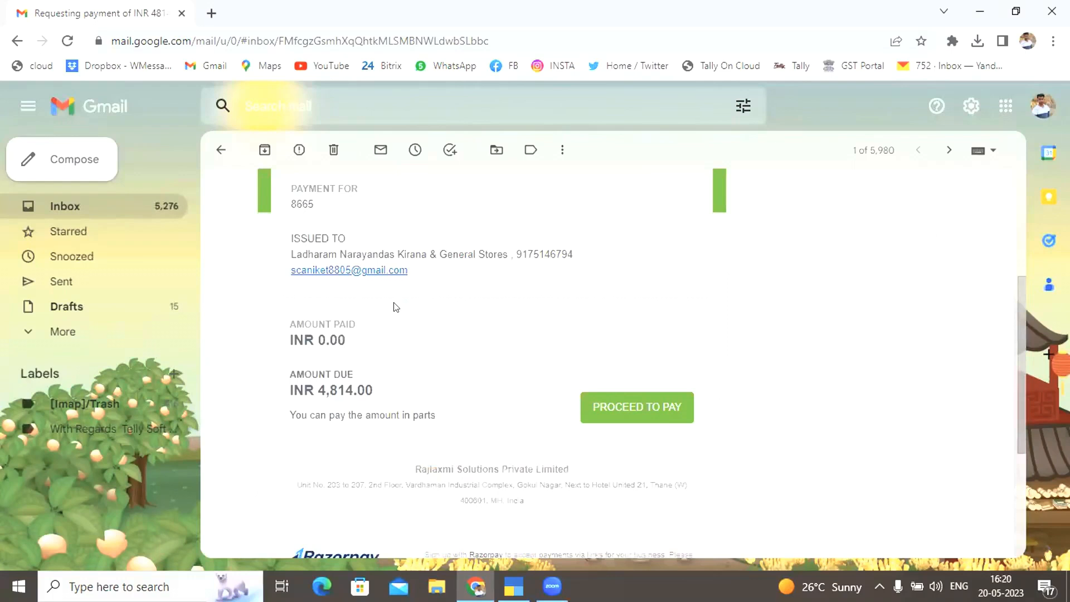
left_click(623, 408)
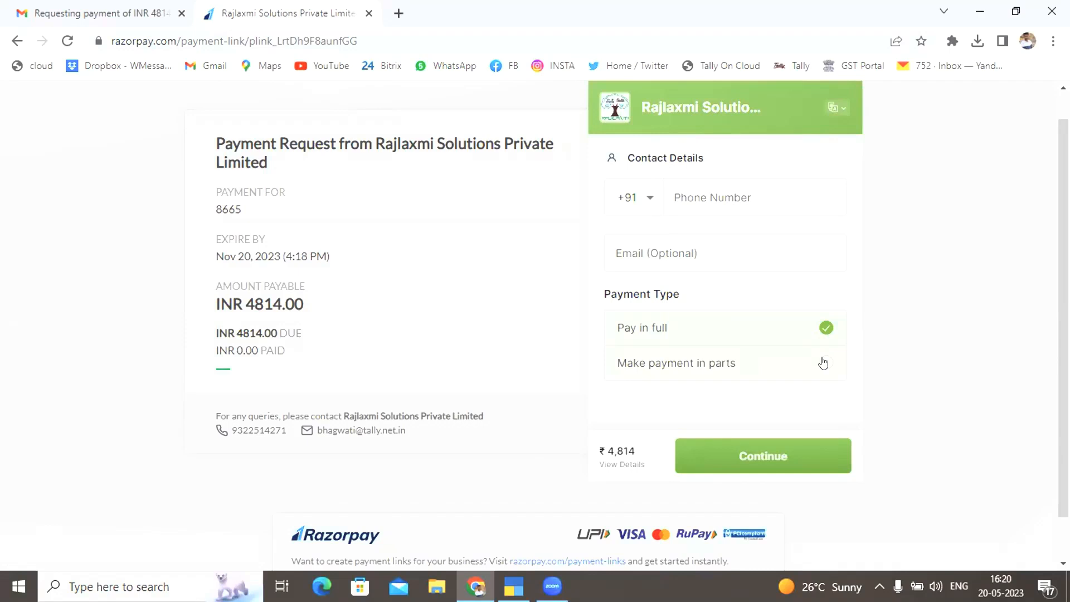
Try the Make payment in parts option, then switch back to paying ₹4,814 in full
left_click(710, 193)
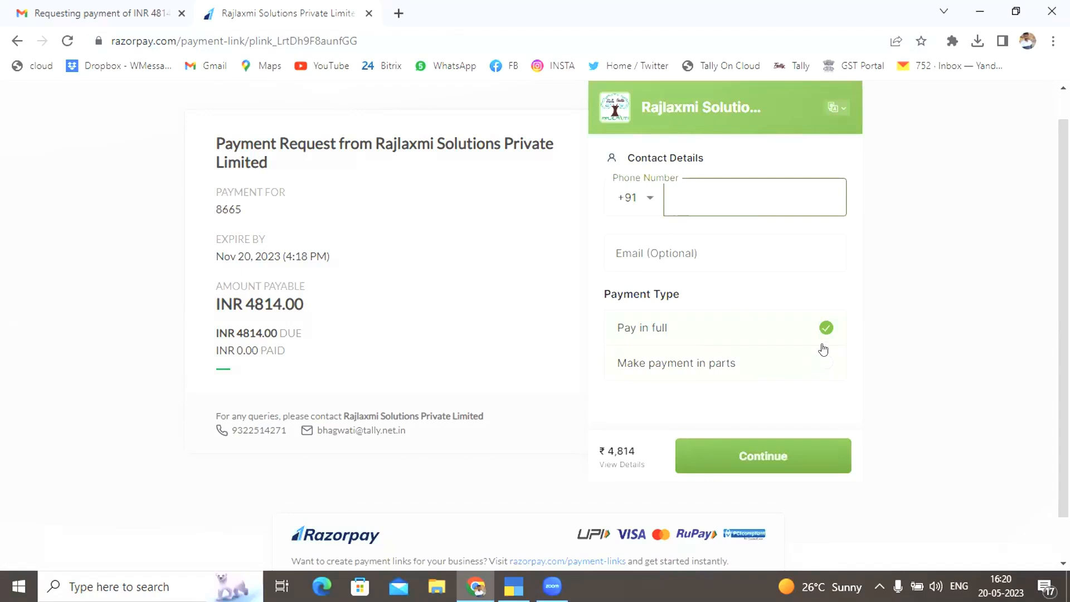
left_click(824, 368)
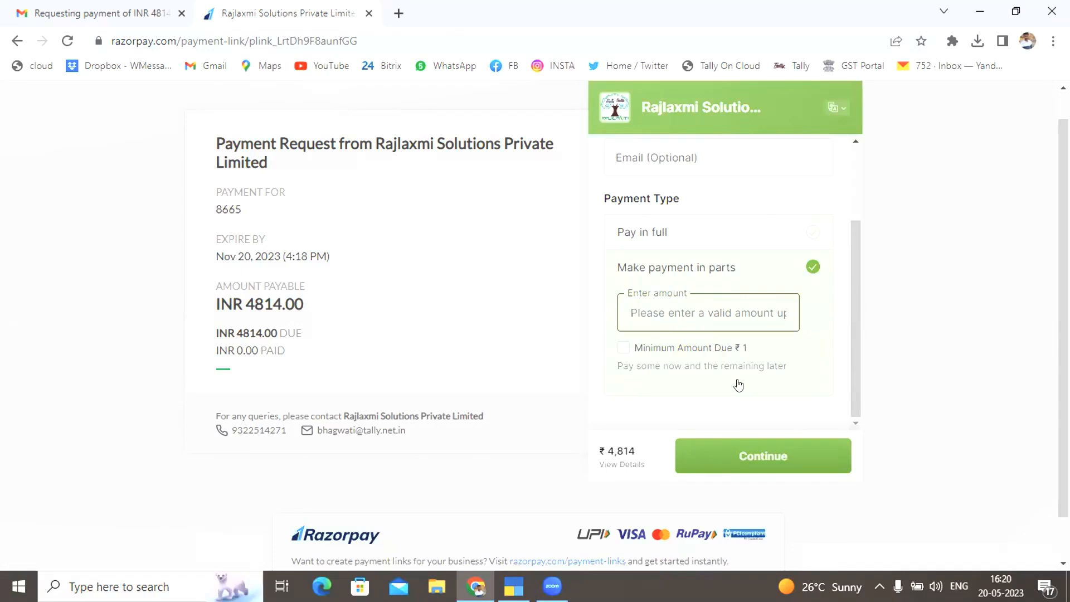
left_click(579, 307)
scroll(579, 307, "up", 1)
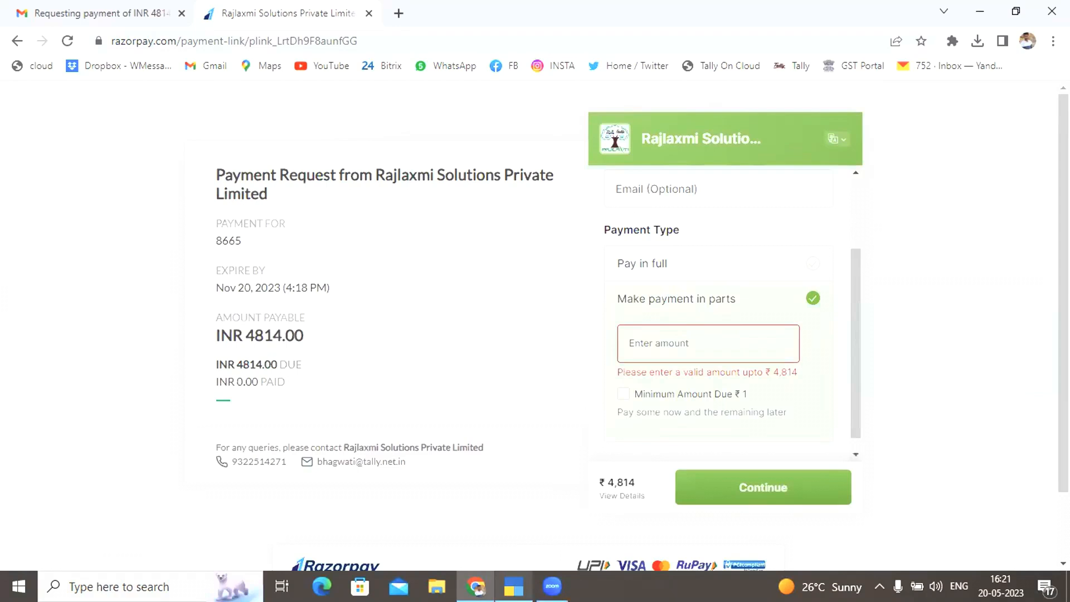
mouse_move(513, 585)
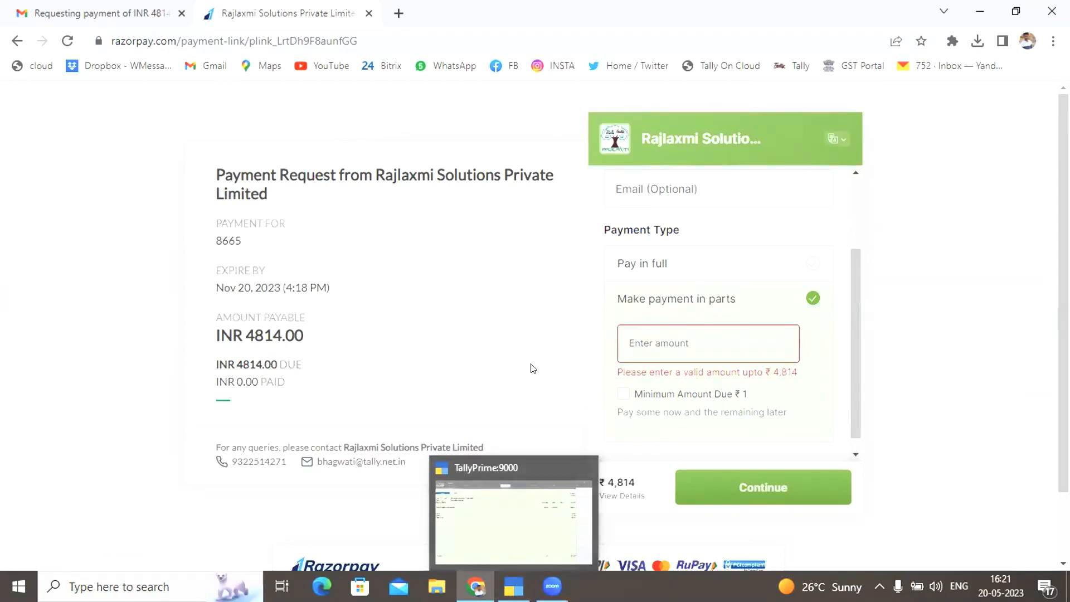
left_click(809, 264)
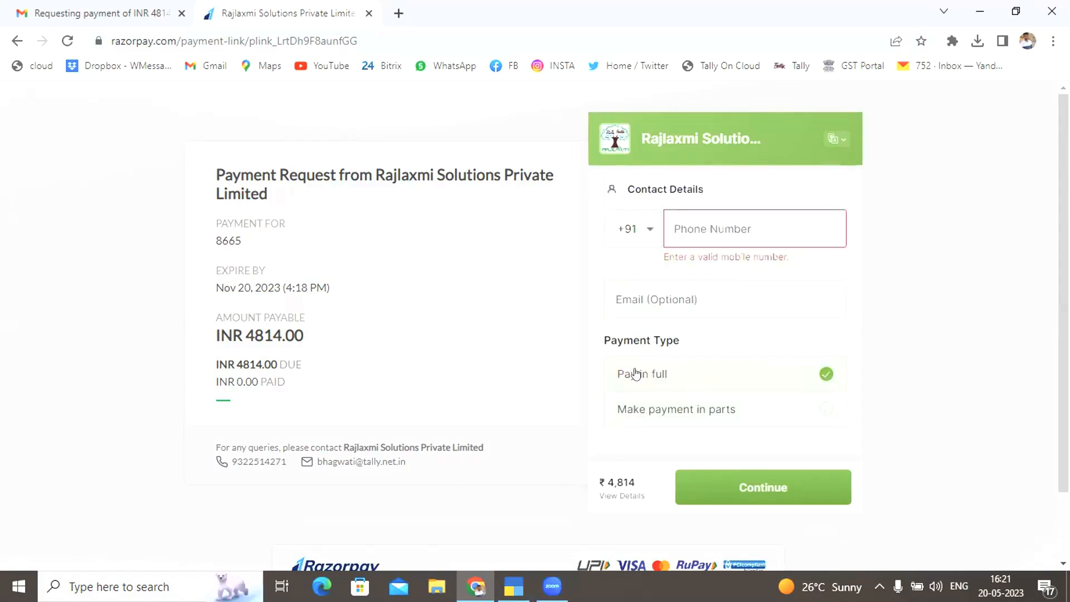
Enter the contact mobile number and continue to the payment methods
left_click(695, 234)
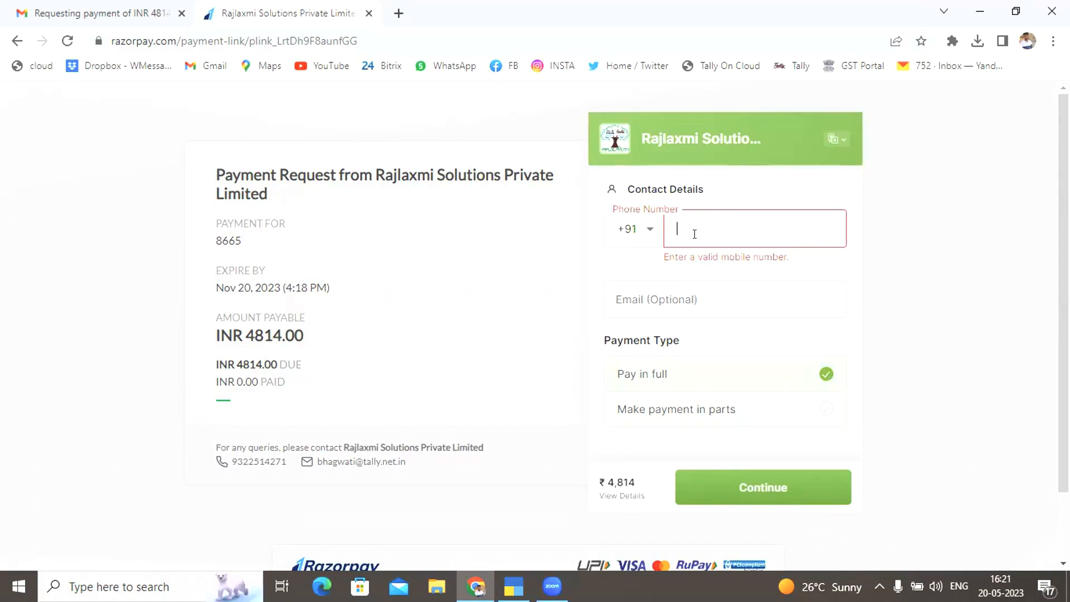
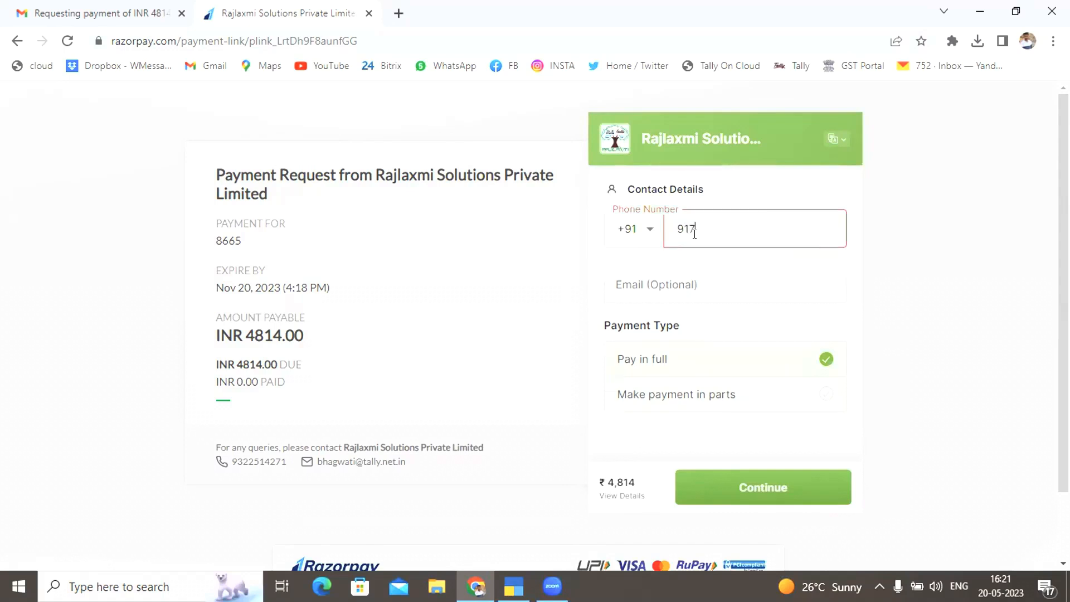
left_click(764, 487)
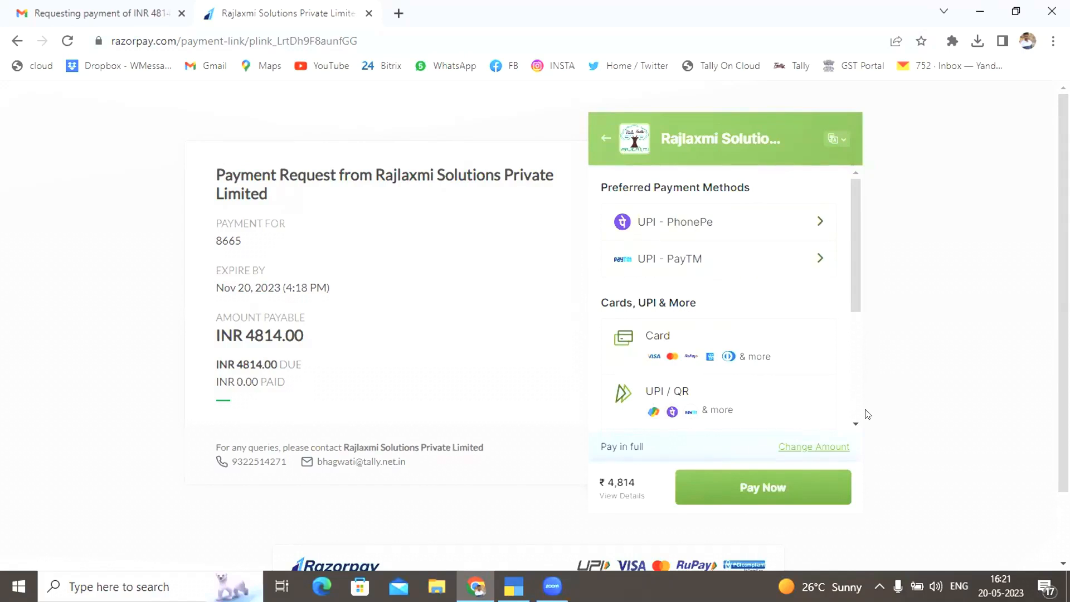
Choose UPI - PhonePe and show the QR code for paying ₹4,814
scroll(857, 424, "down", 3)
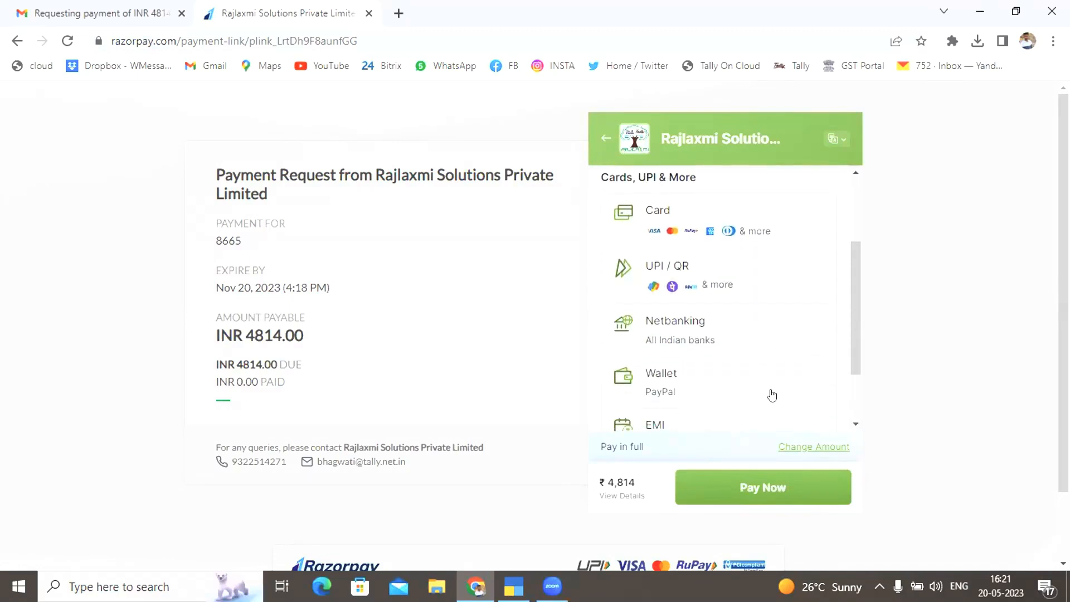
left_click(857, 424)
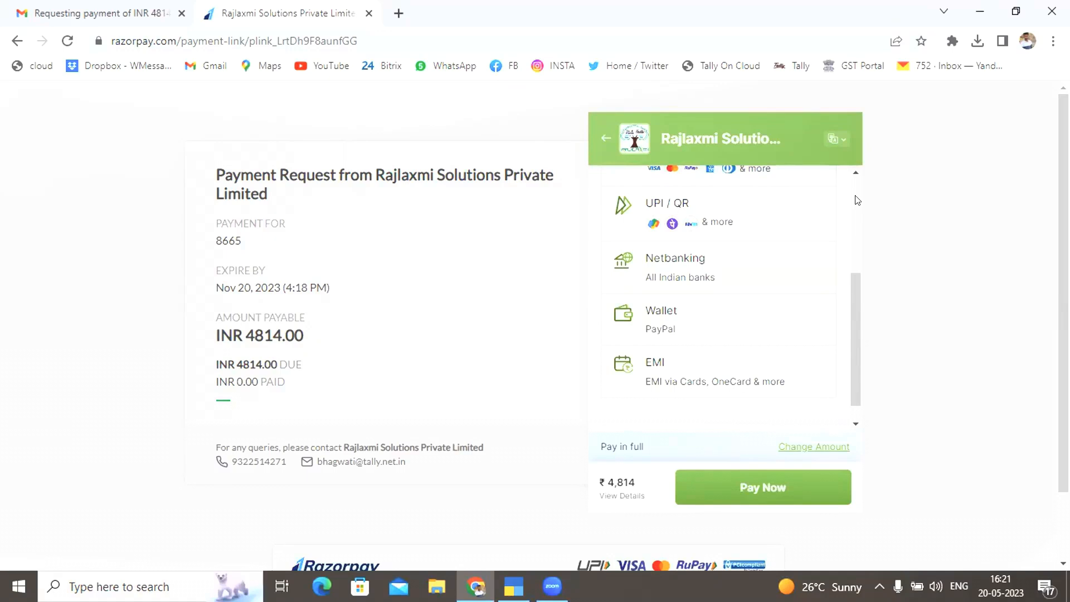
scroll(736, 268, "up", 3)
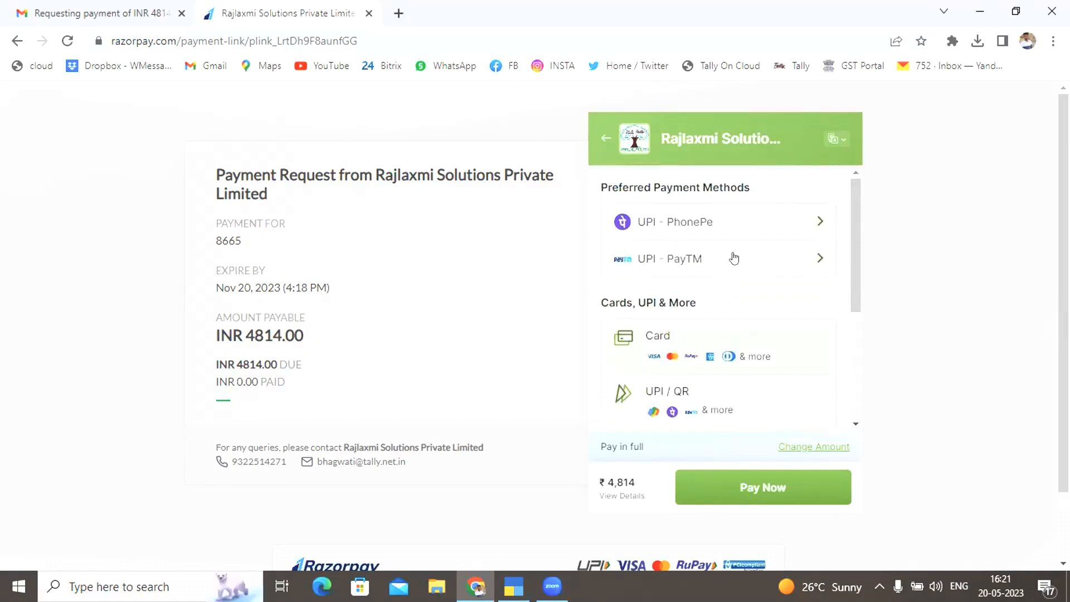
left_click(722, 231)
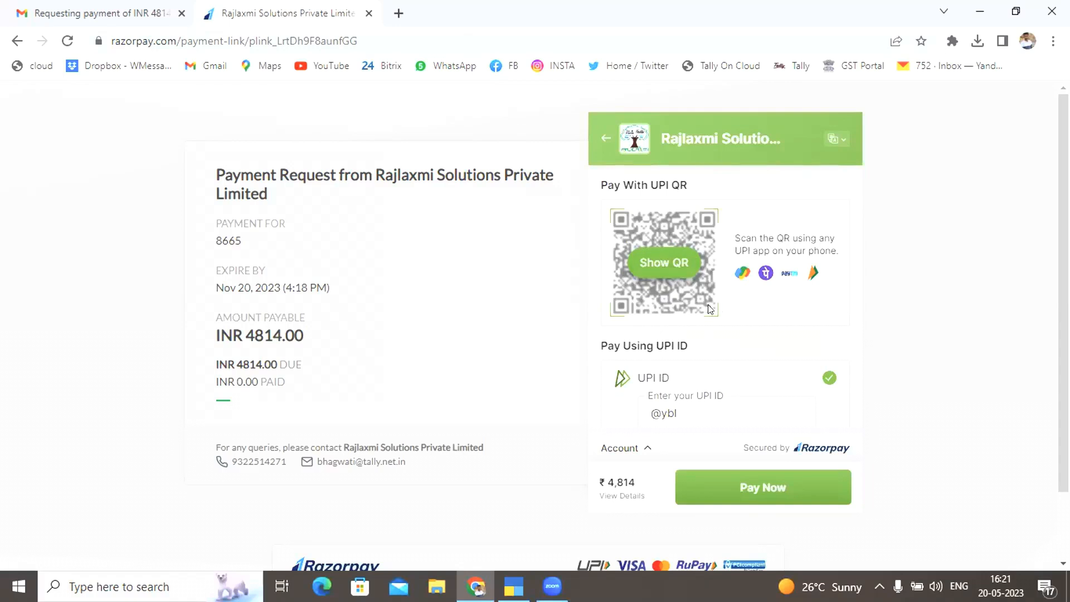
scroll(745, 328, "down", 1)
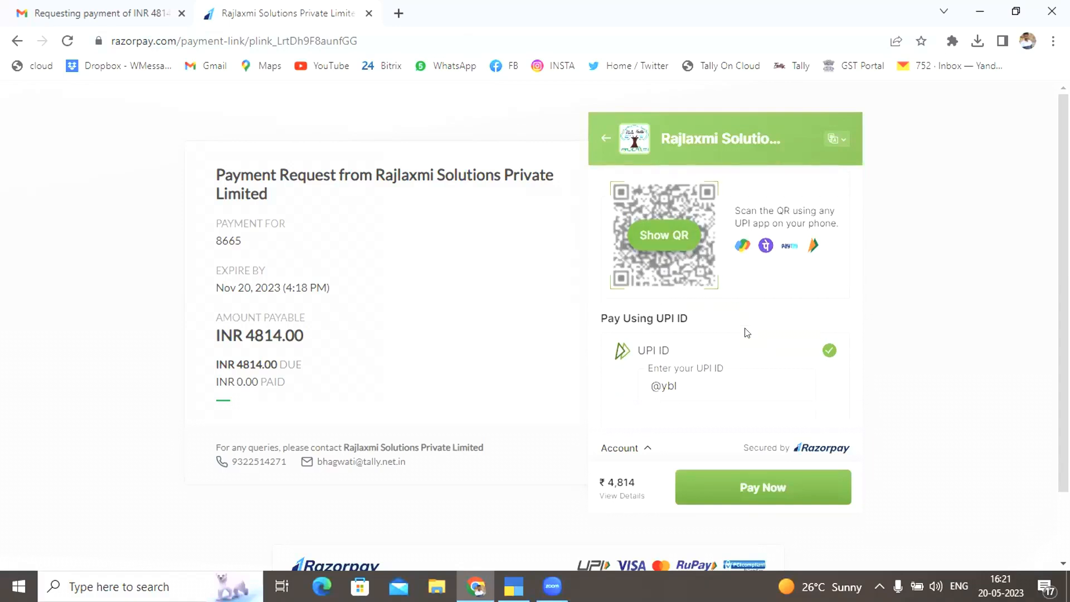
left_click(663, 236)
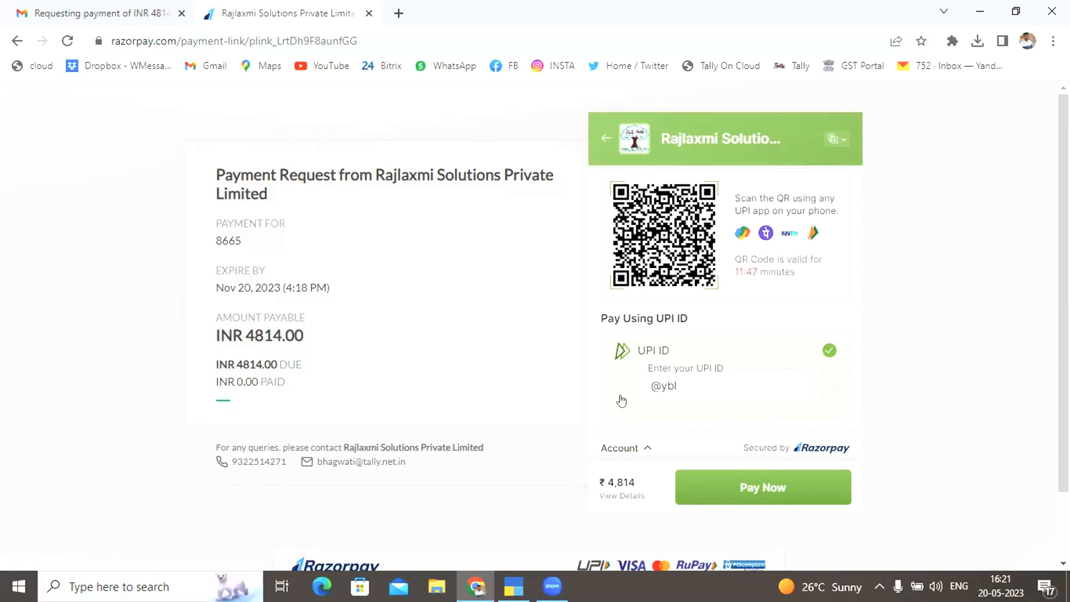
Back in TallyPrime, quit the alteration of voucher 8665 to return to the Day Book
left_click(514, 577)
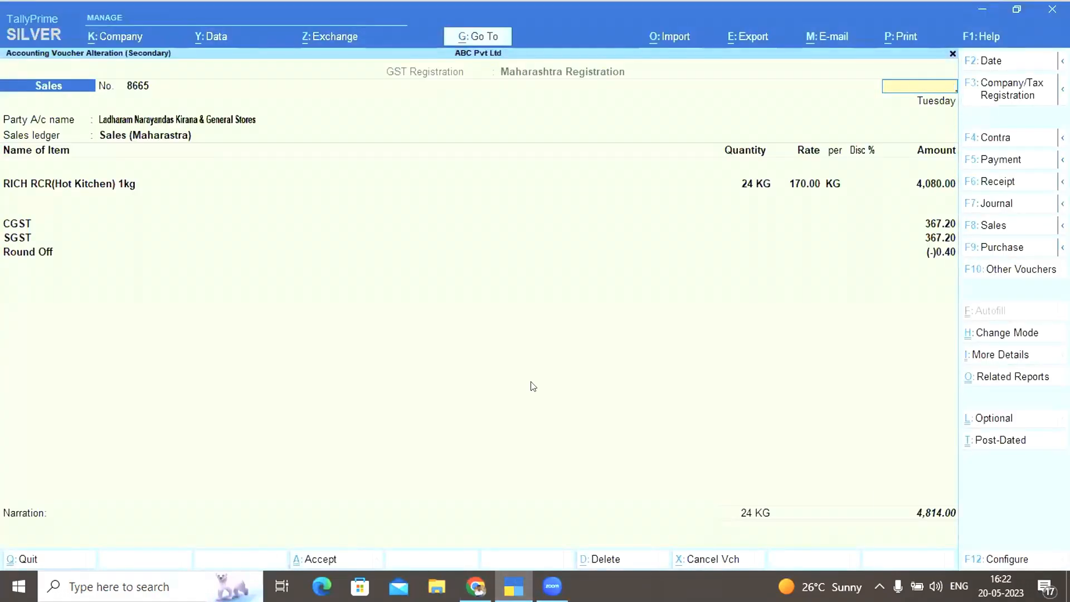
key("Escape")
key("y")
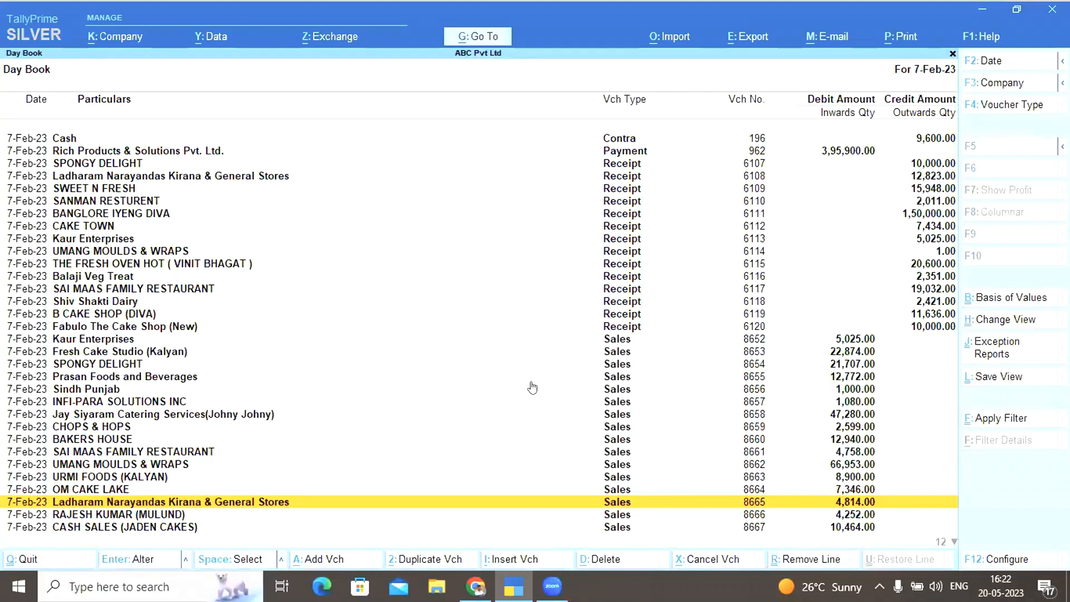
Browse the 7-Feb-23 Day Book vouchers to the last entry, then return to the Gateway of Tally
key("Down")
key("Down")
key("Down")
key("Down")
key("Down")
key("Down")
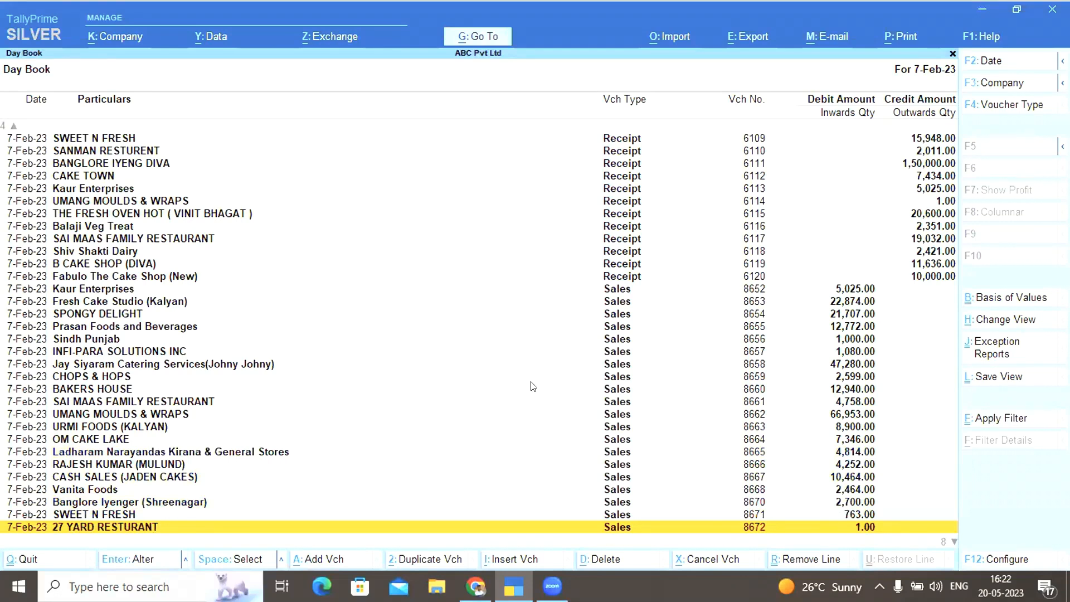
scroll(532, 387, "down", 2)
key("Up")
key("Up")
key("Up")
key("Up")
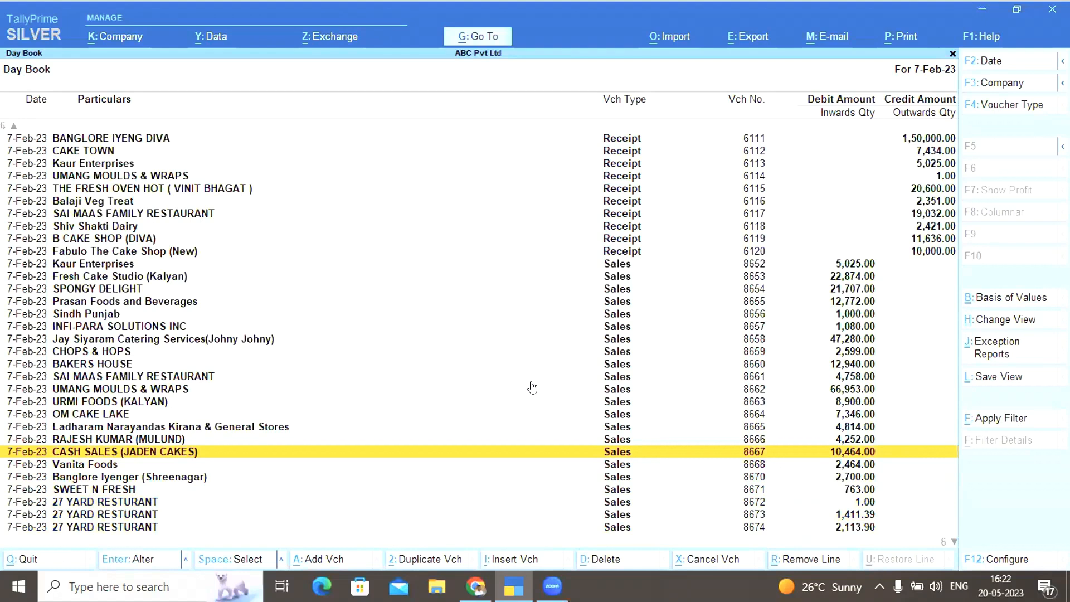
key("Down")
key("End")
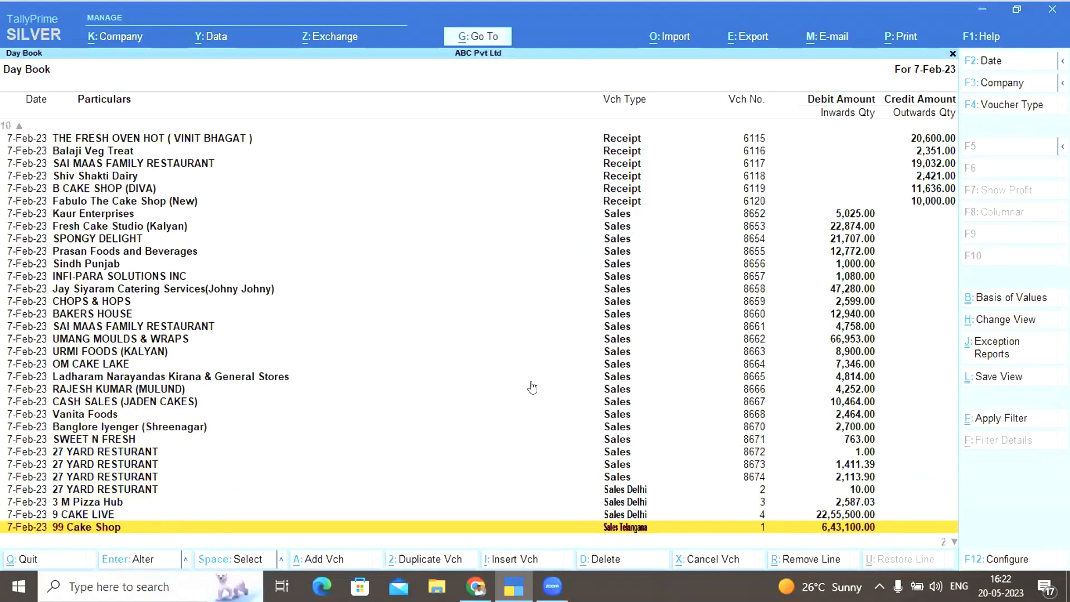
key("Escape")
key("Escape")
key("Escape")
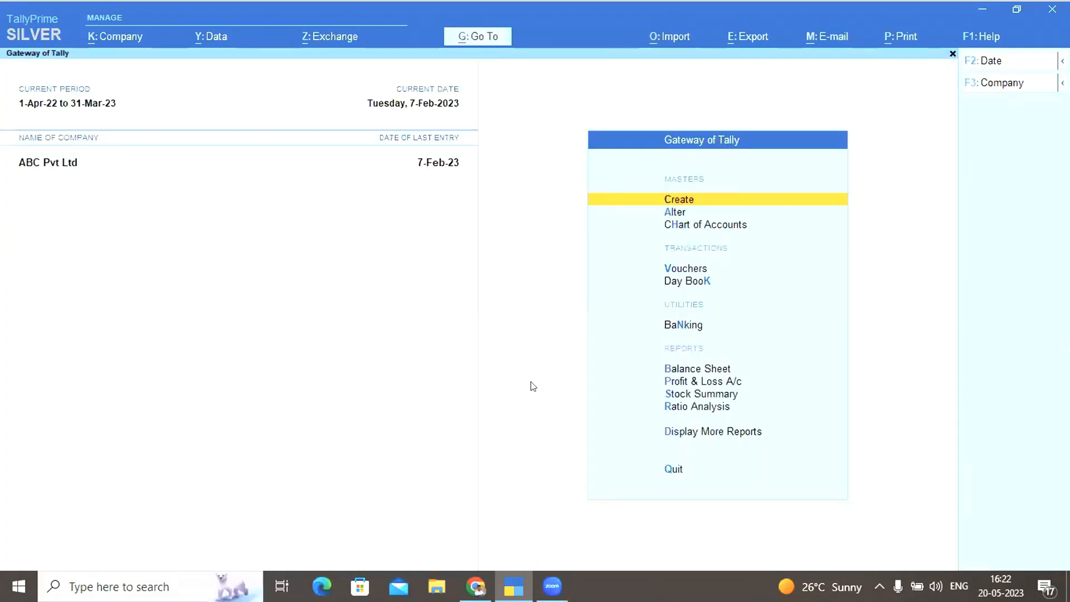
Open the January 2023 sales voucher list through the Statistics report
key("d")
key("s")
key("s")
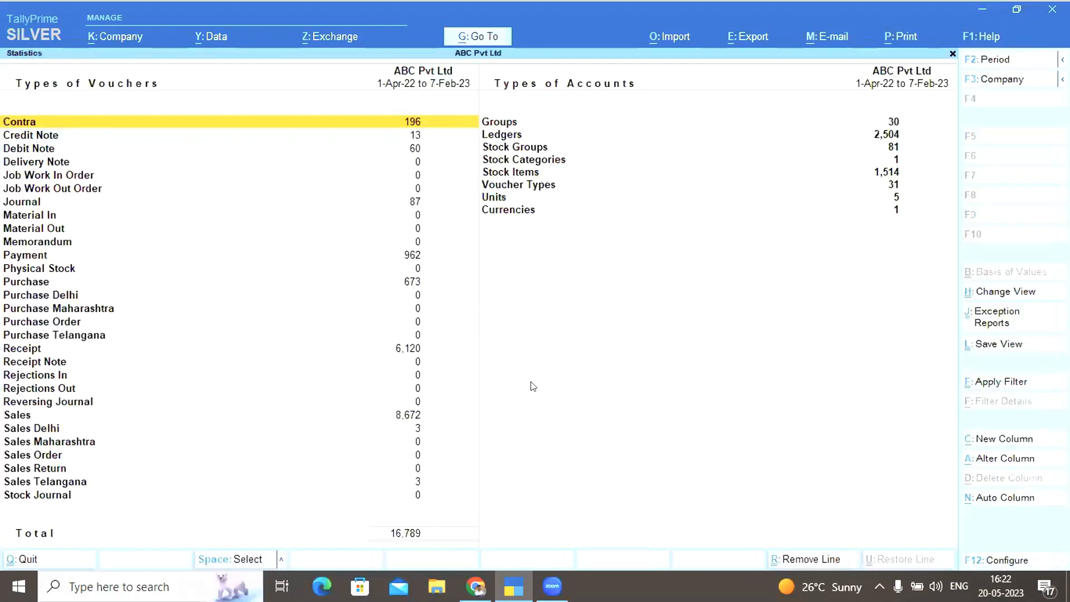
key("s")
key("Return")
key("Up")
key("Up")
key("Down")
key("Return")
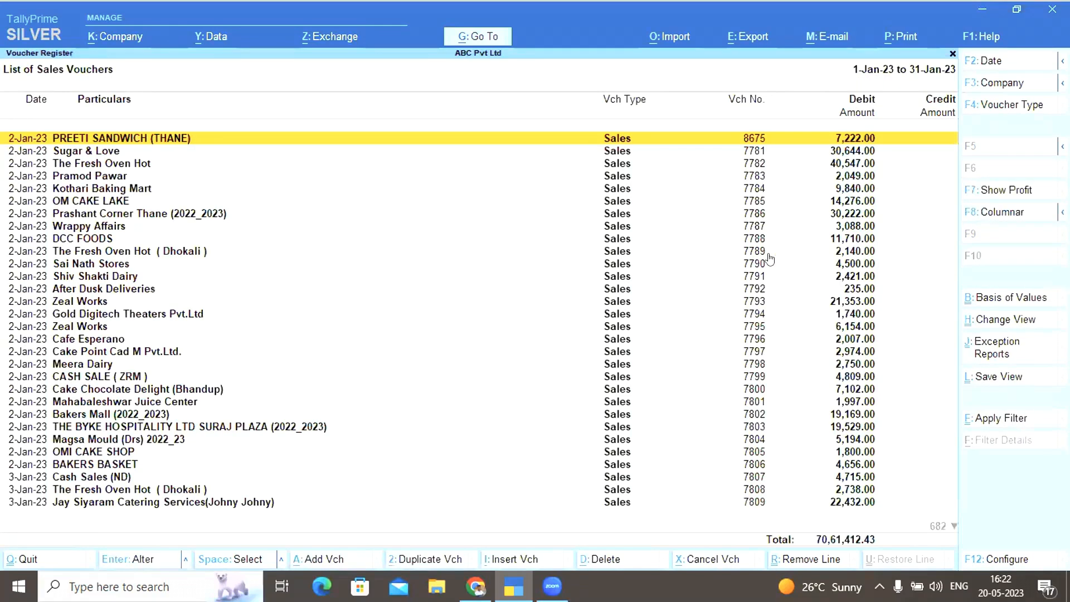
Mark the Sugar & Love and The Fresh Oven Hot vouchers and several below them
left_click(626, 225)
key("Up")
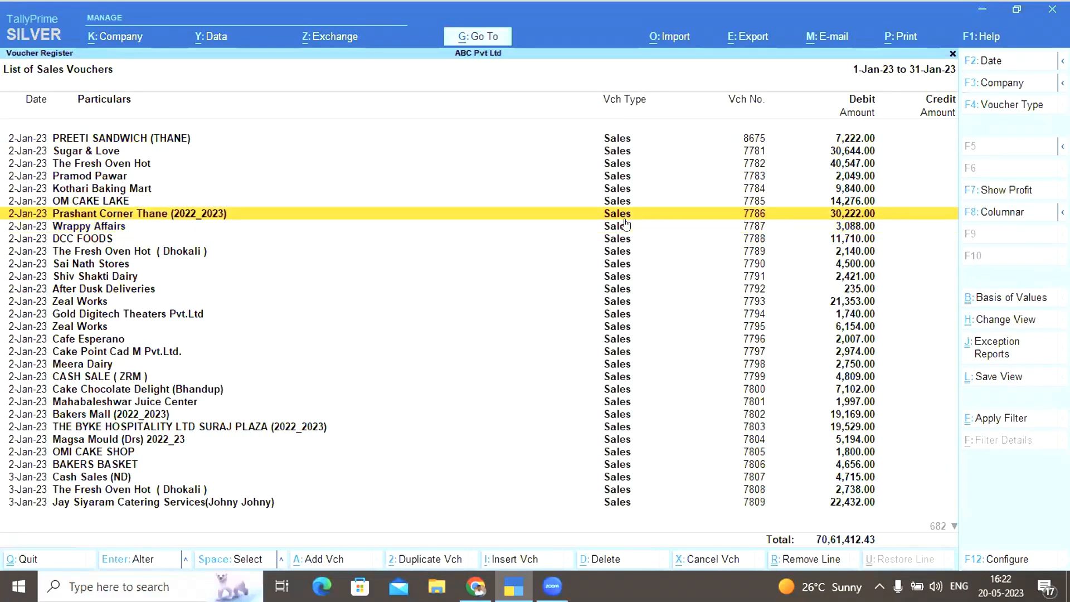
key("Up")
key("Up")
key("Up")
key("Up")
key("Up")
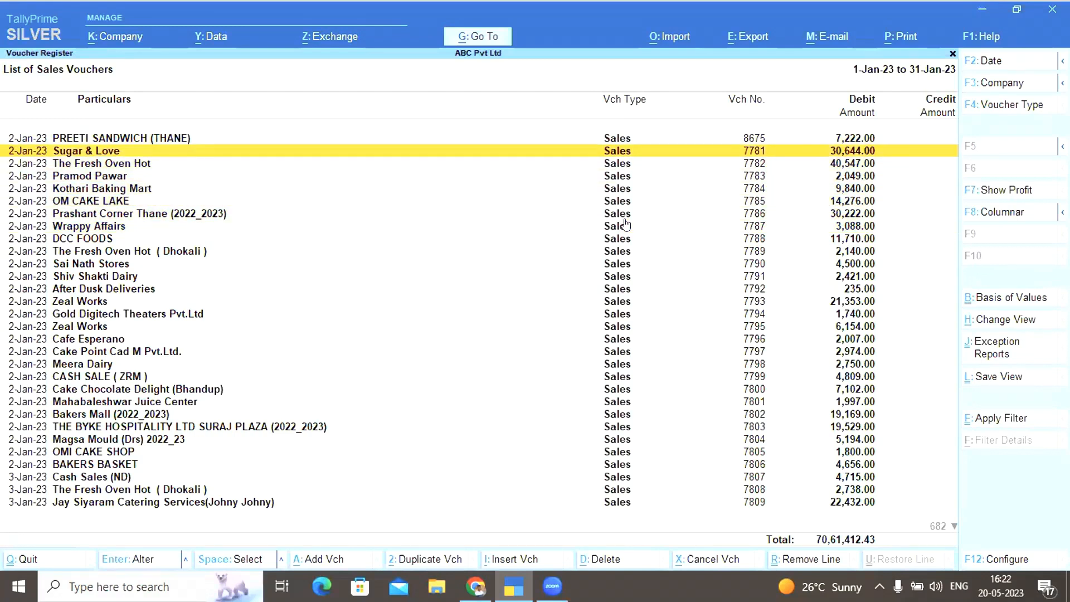
key("space")
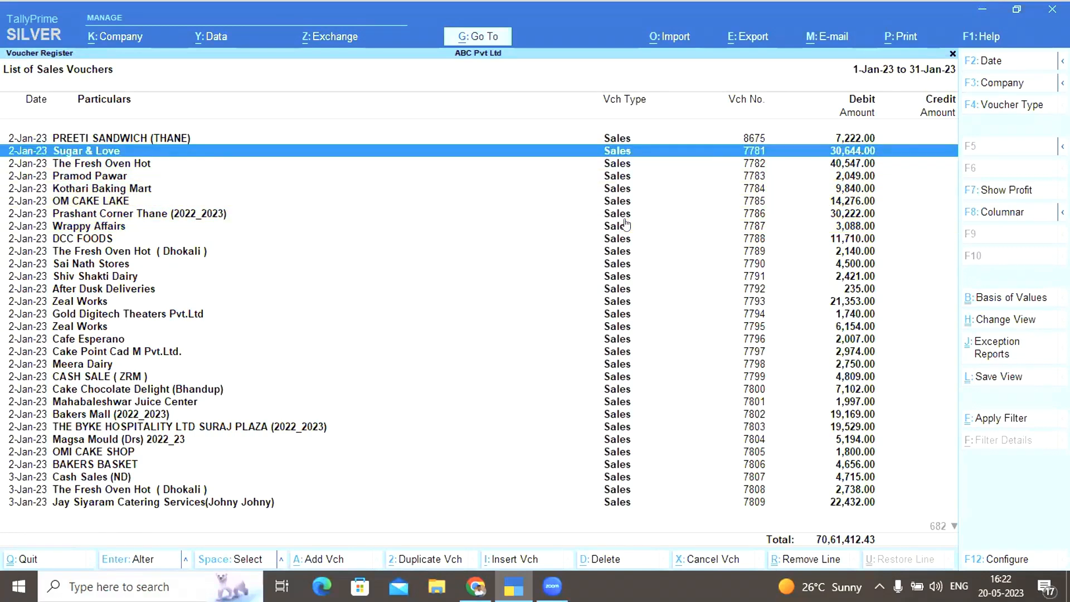
key("Down")
key("space")
key("Down")
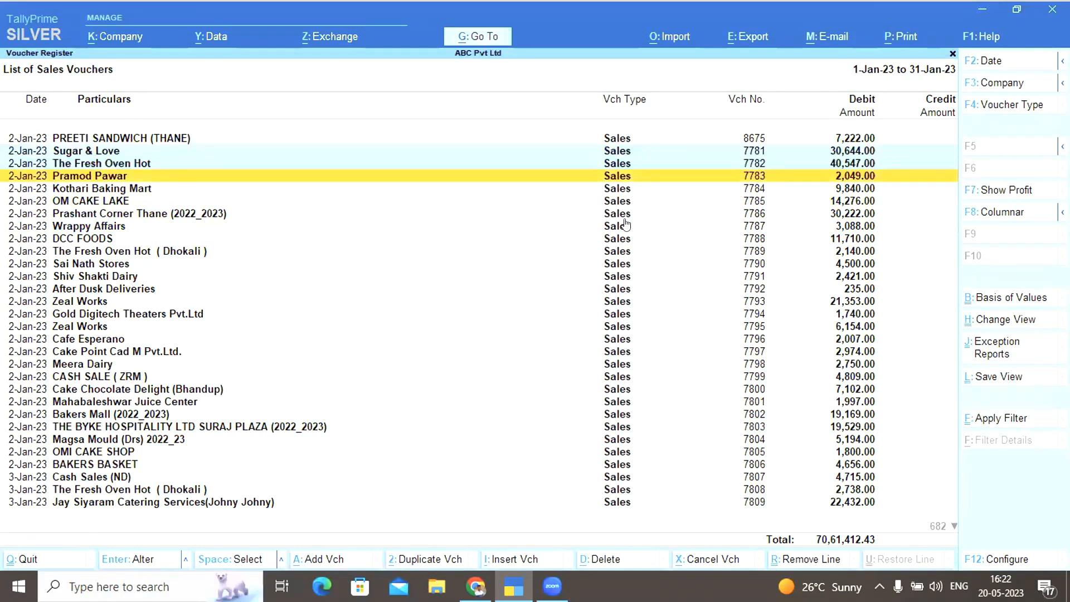
key("shift+Down")
key("shift+Down")
key("shift+Down")
key("shift+Down")
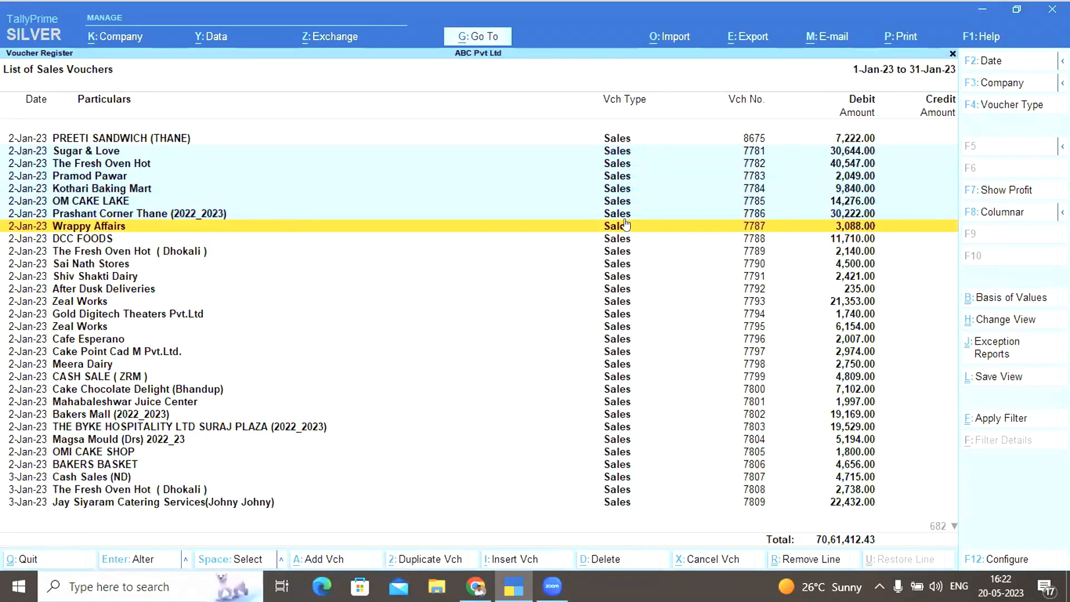
key("Up")
key("Up")
key("Down")
key("Up")
key("space")
key("Down")
key("space")
key("Up")
key("Up")
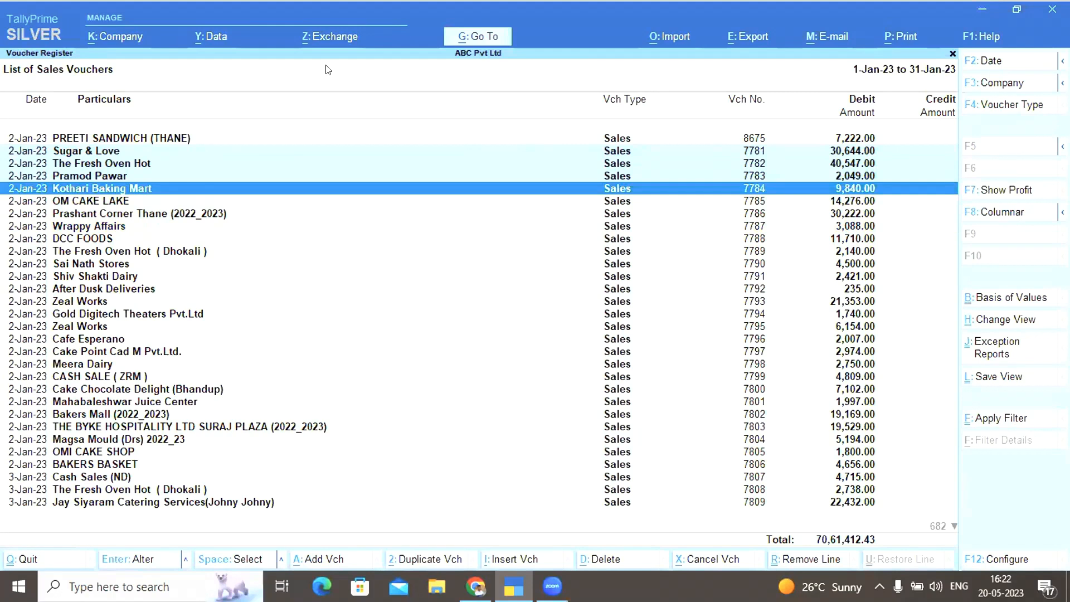
key("alt")
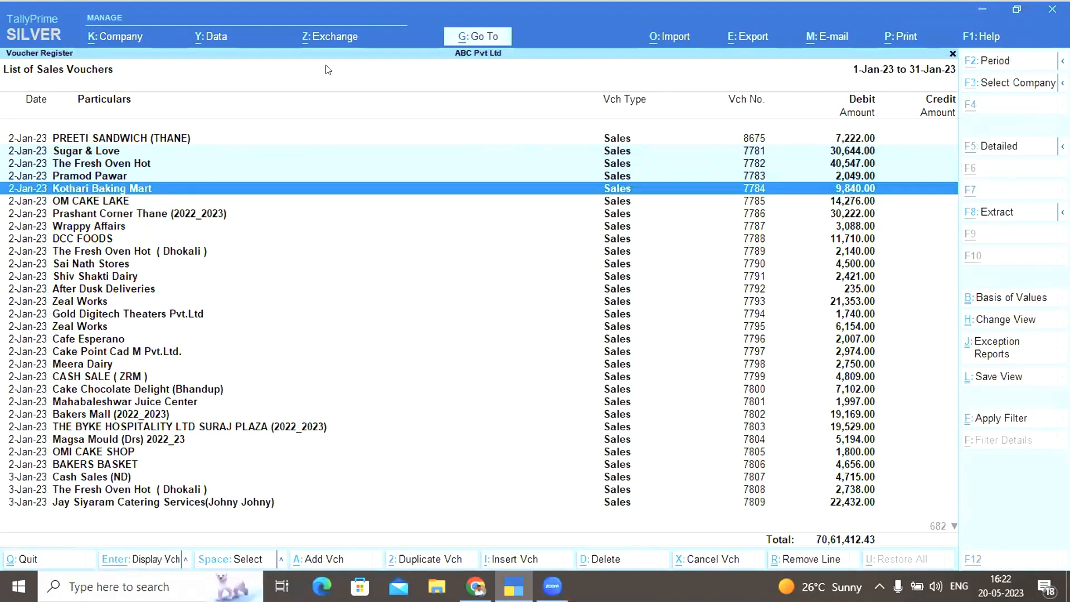
key("alt+z")
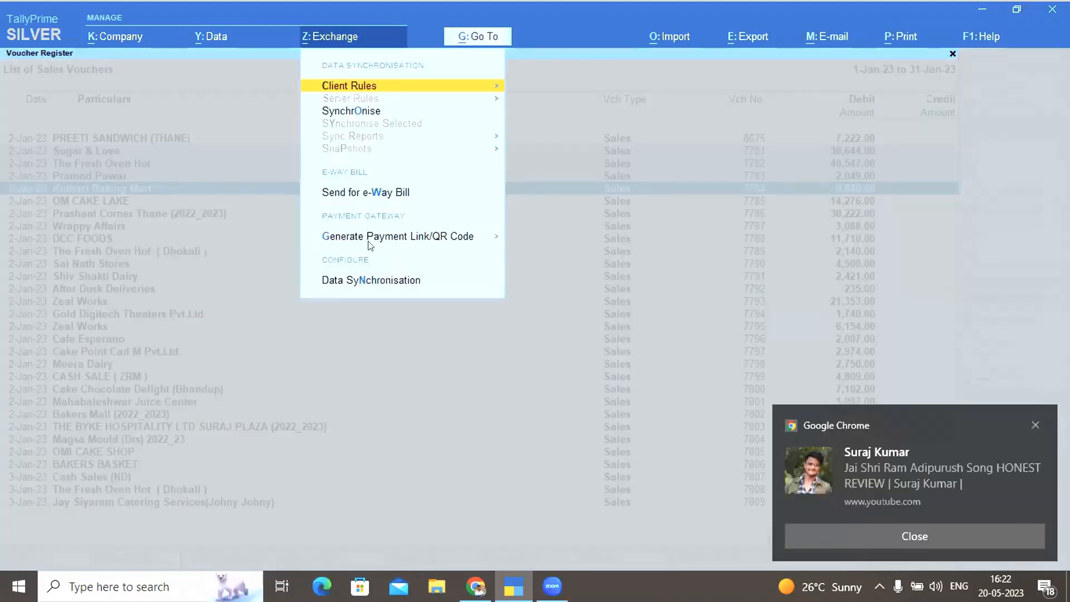
Generate payment links/QR codes for the current marked vouchers
left_click(413, 238)
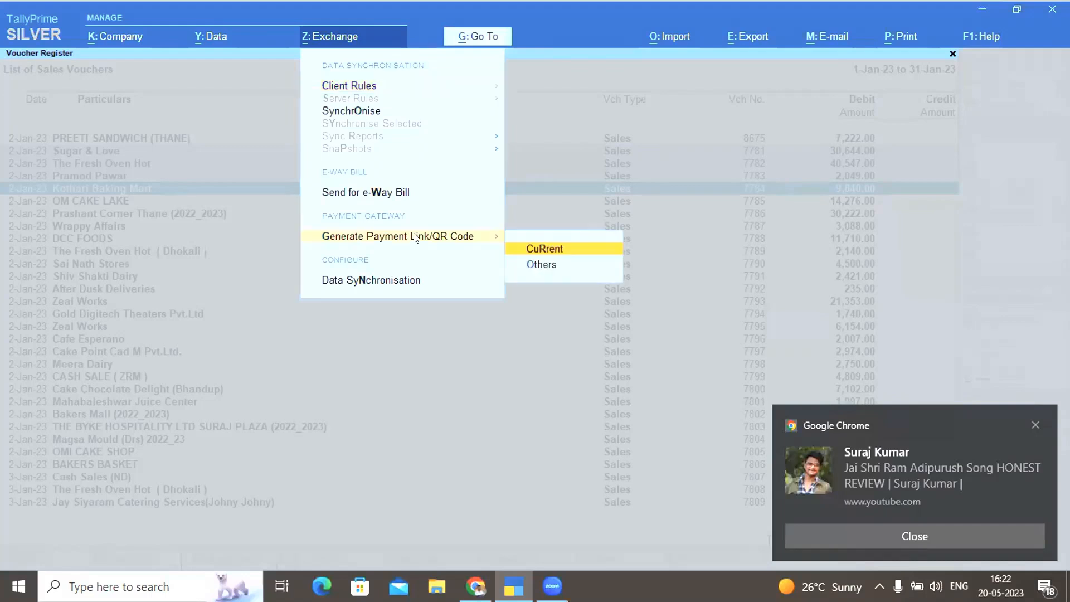
left_click(545, 248)
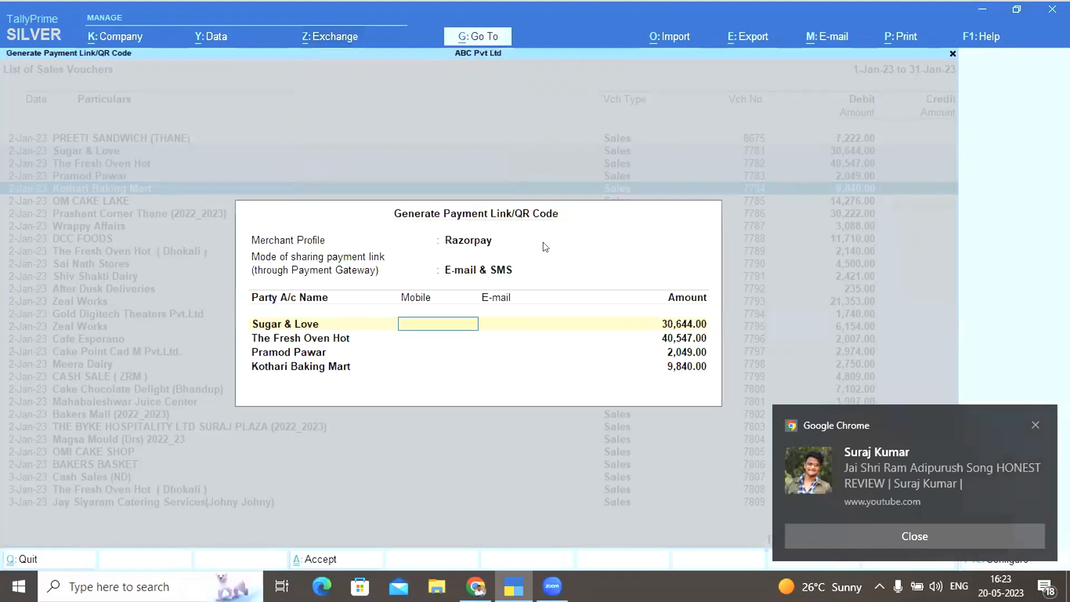
left_click(1035, 425)
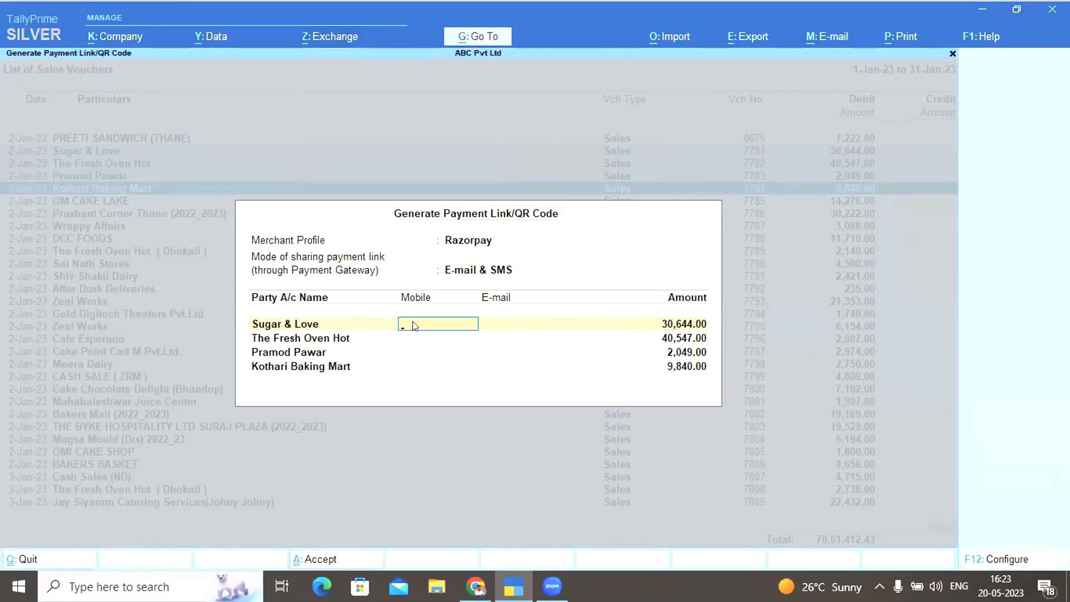
Try UPI as the merchant profile, then set it back to Razorpay
key("BackSpace")
key("BackSpace")
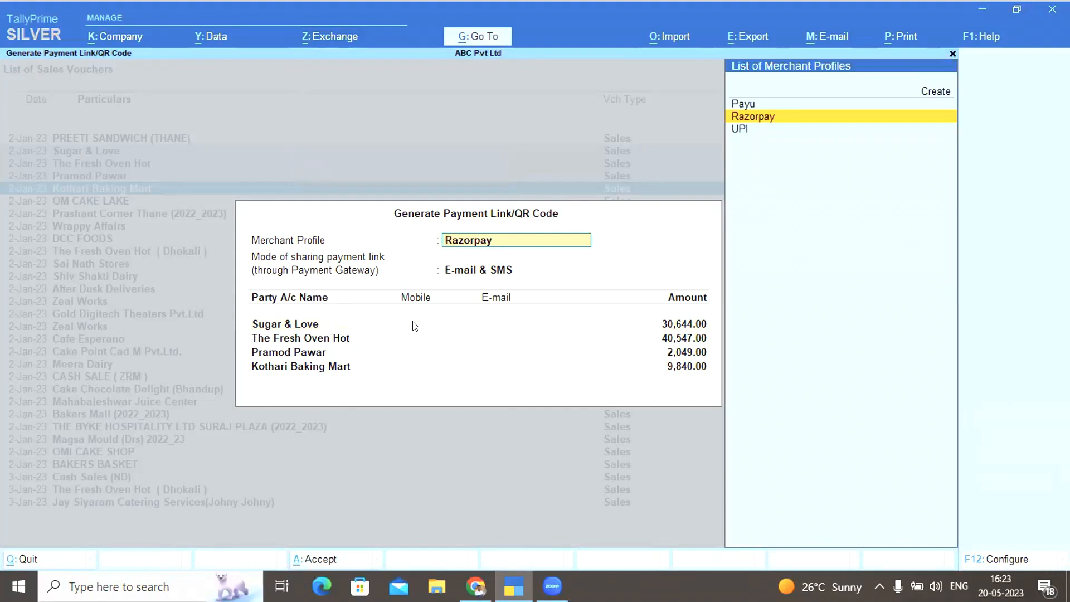
key("Down")
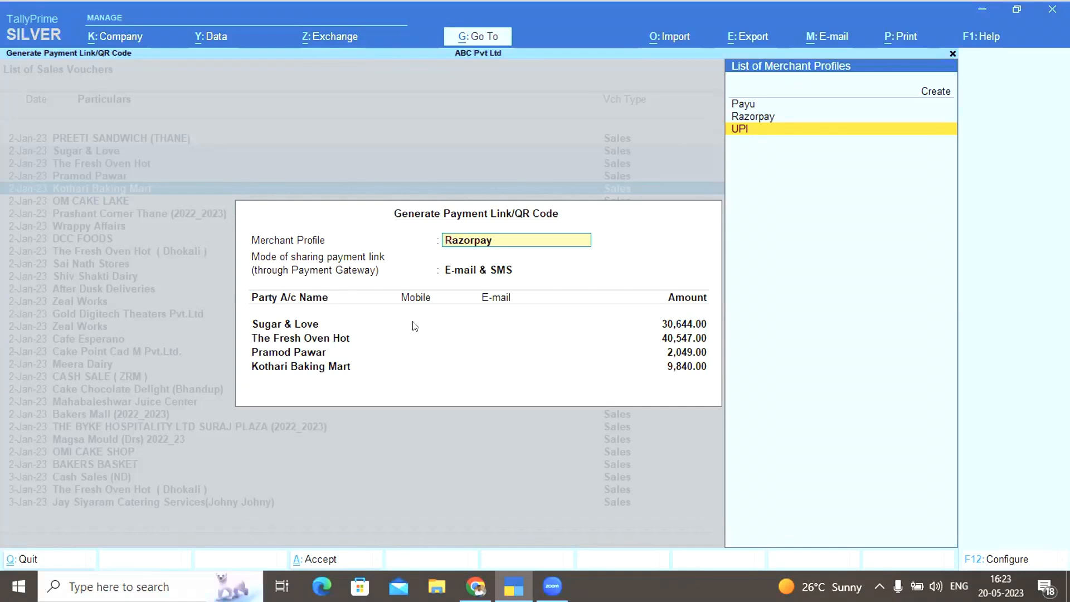
key("Return")
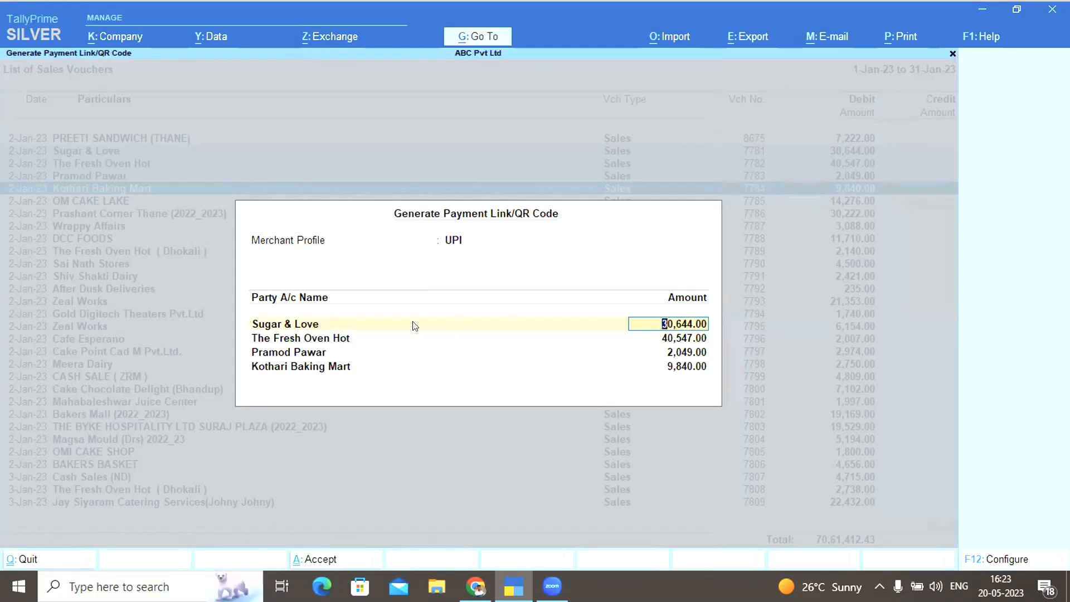
key("BackSpace")
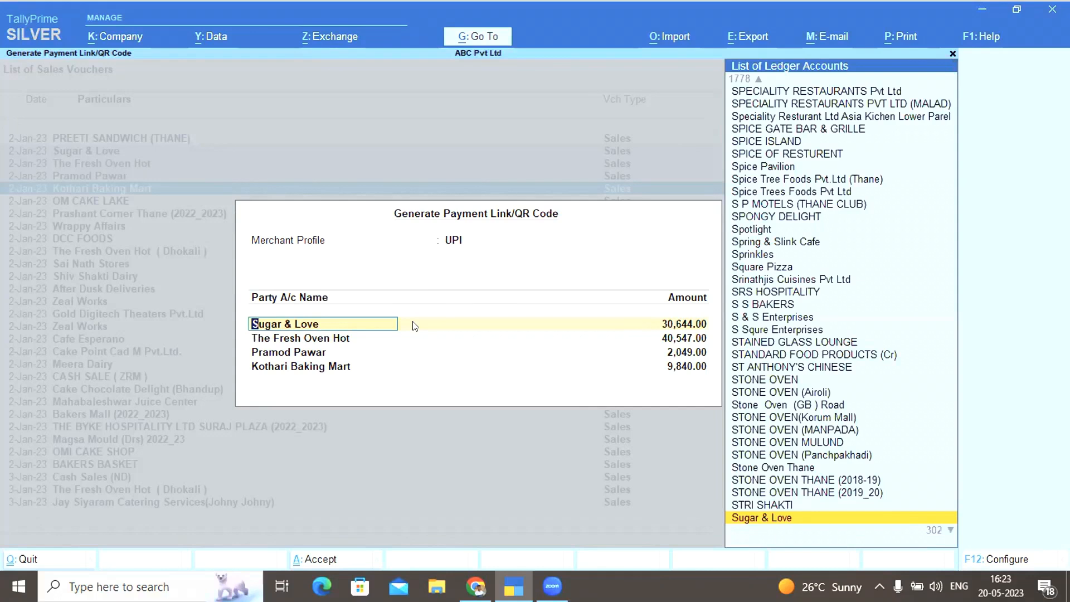
key("BackSpace")
key("Up")
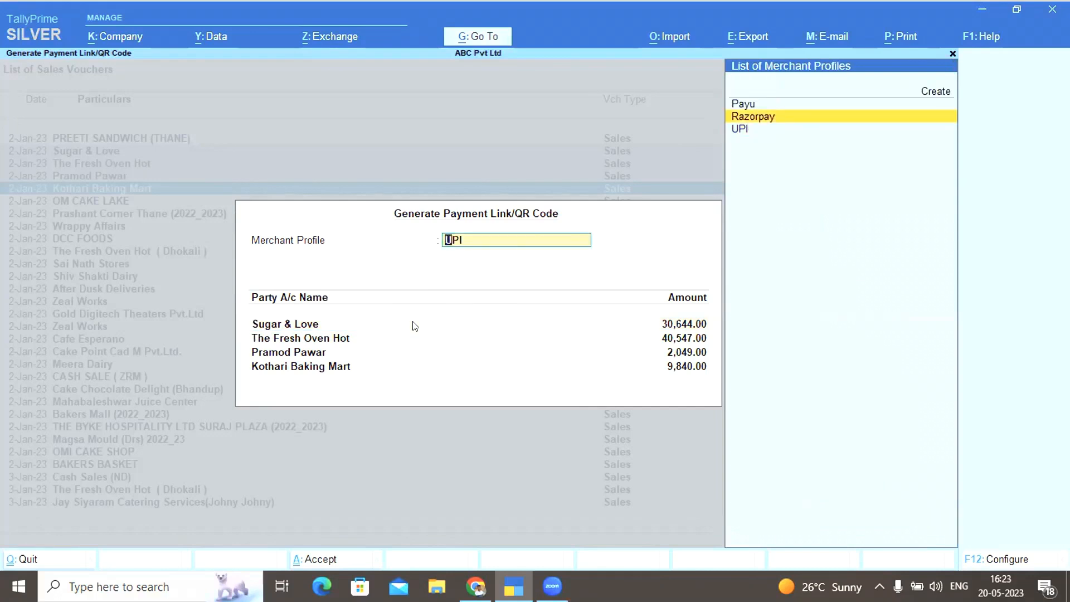
key("Return")
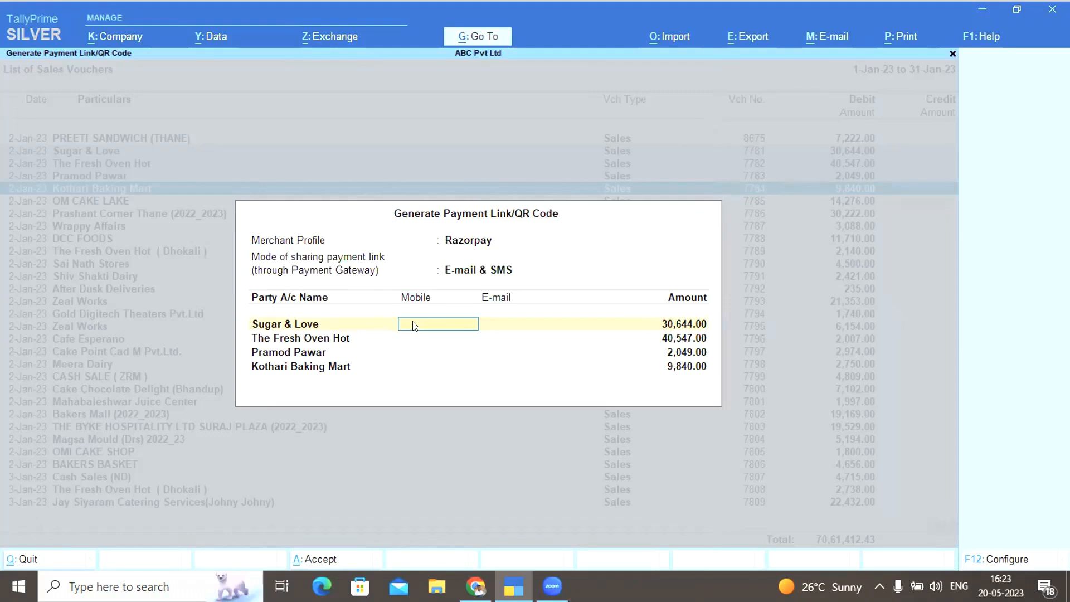
Enter Sugar & Love's mobile number and e-mail, copying the mobile down to the other three parties
key("Return")
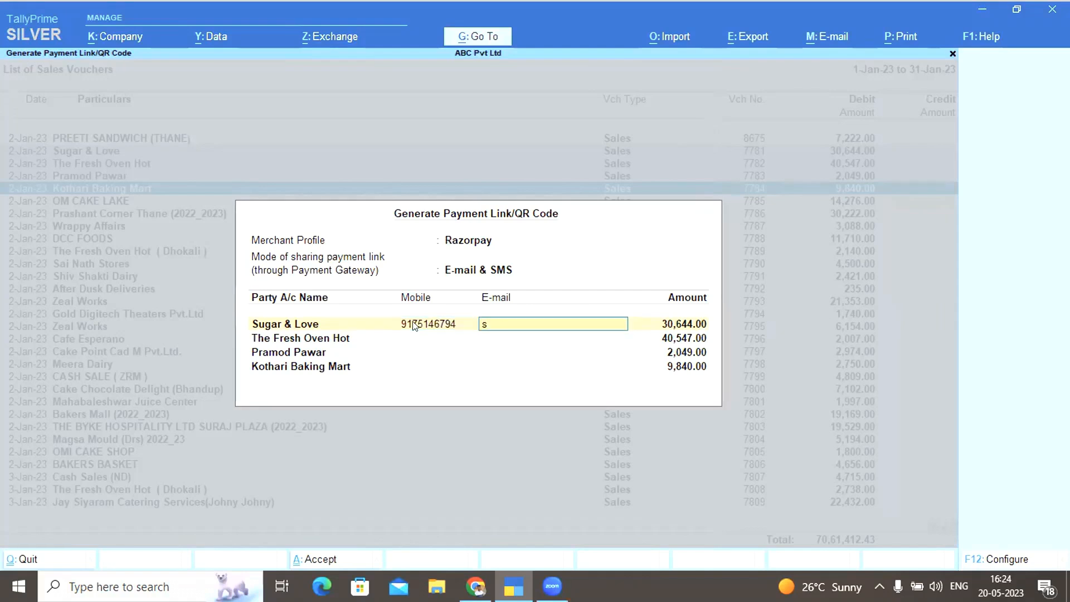
left_click(413, 326)
key("Down")
key("ctrl+alt+v")
key("Down")
key("ctrl+alt+v")
key("Down")
key("ctrl+alt+v")
key("Up")
key("Up")
key("Up")
key("Right")
key("Right")
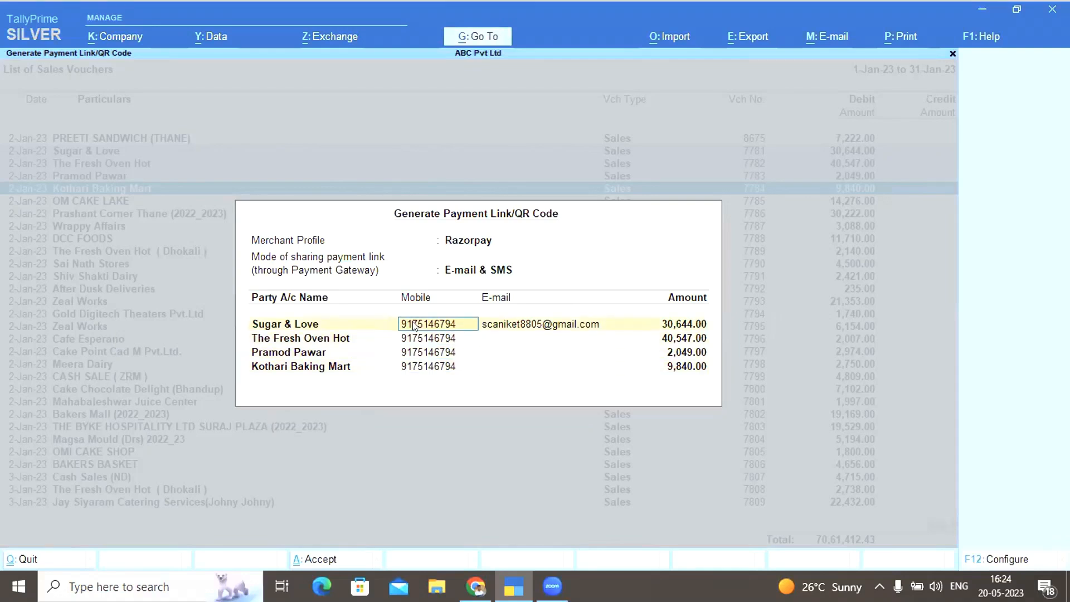
key("Return")
key("Down")
key("ctrl+v")
key("Down")
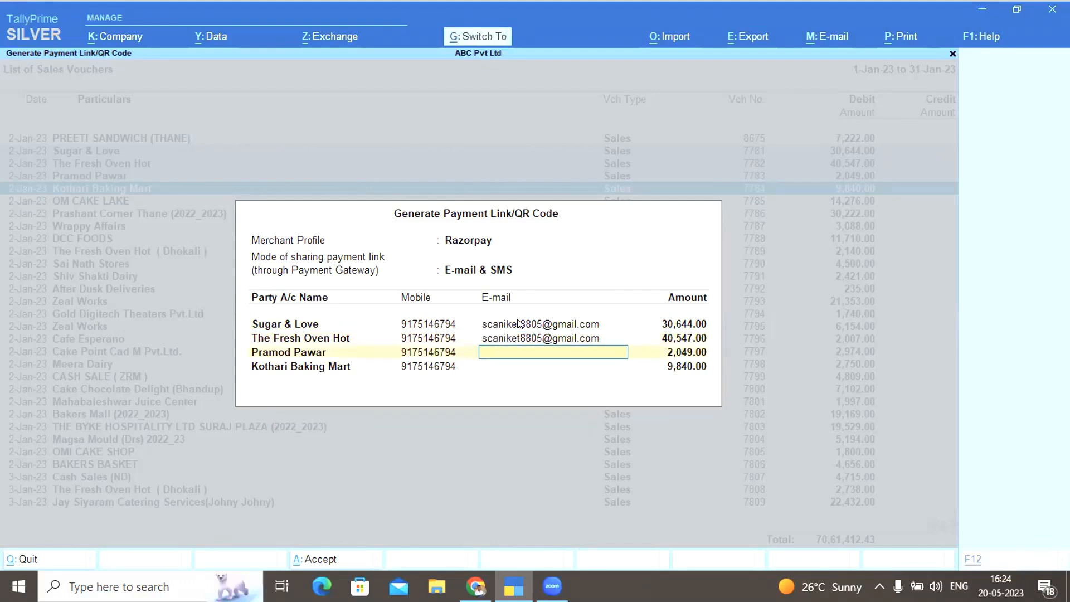
key("ctrl+v")
key("Down")
key("ctrl+v")
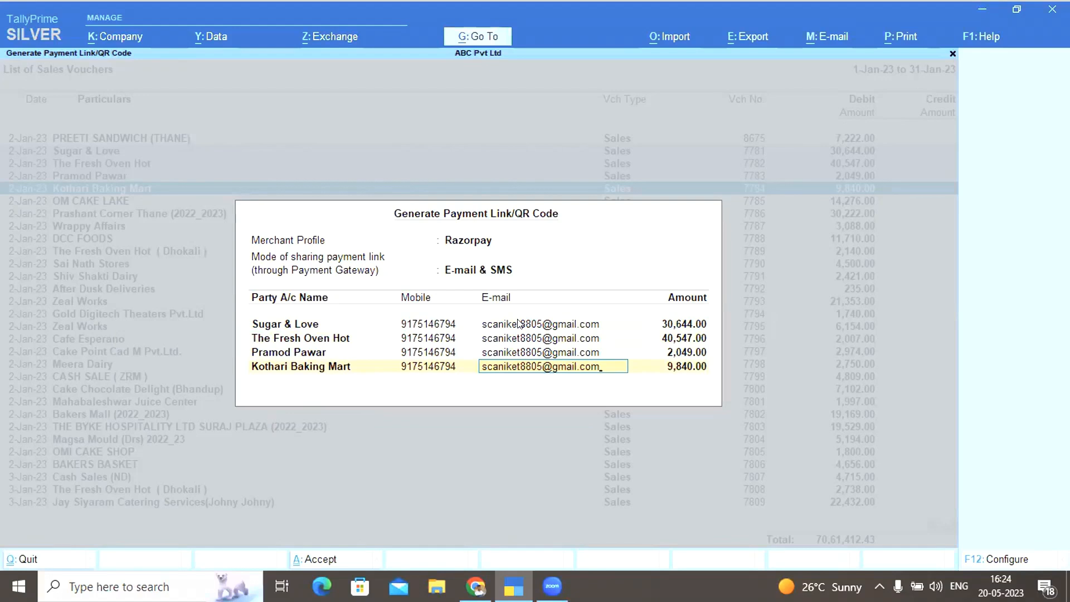
Accept the payment link details for all four parties
key("Return")
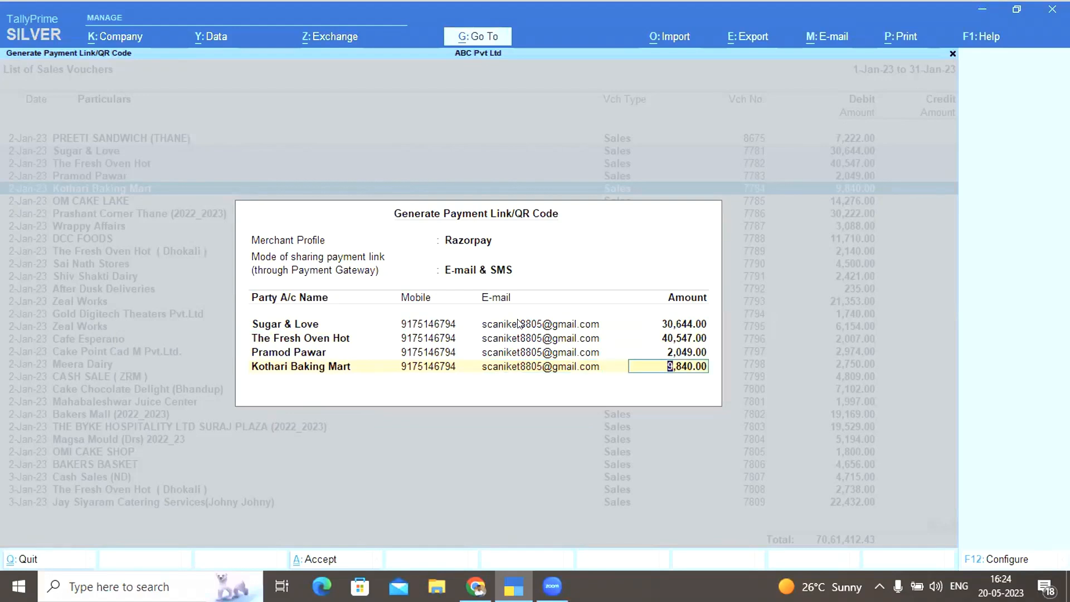
key("Return")
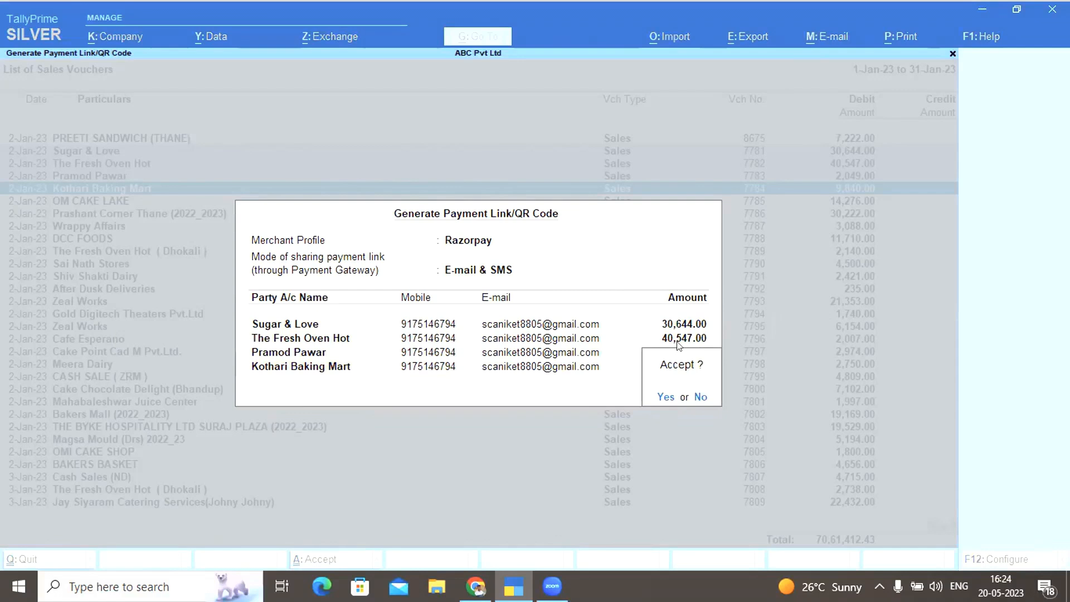
key("n")
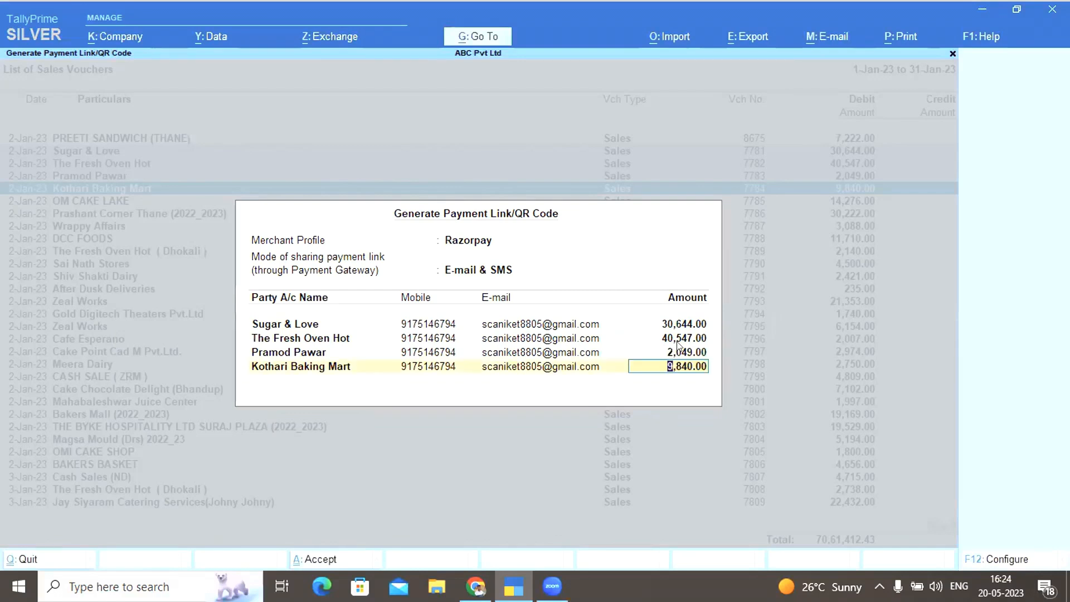
key("Return")
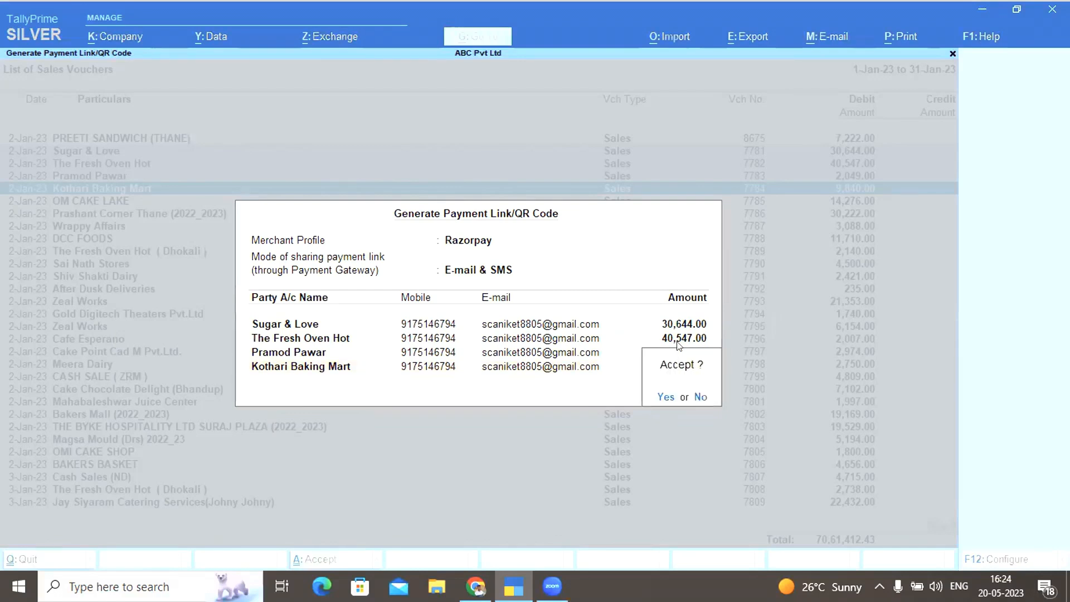
key("y")
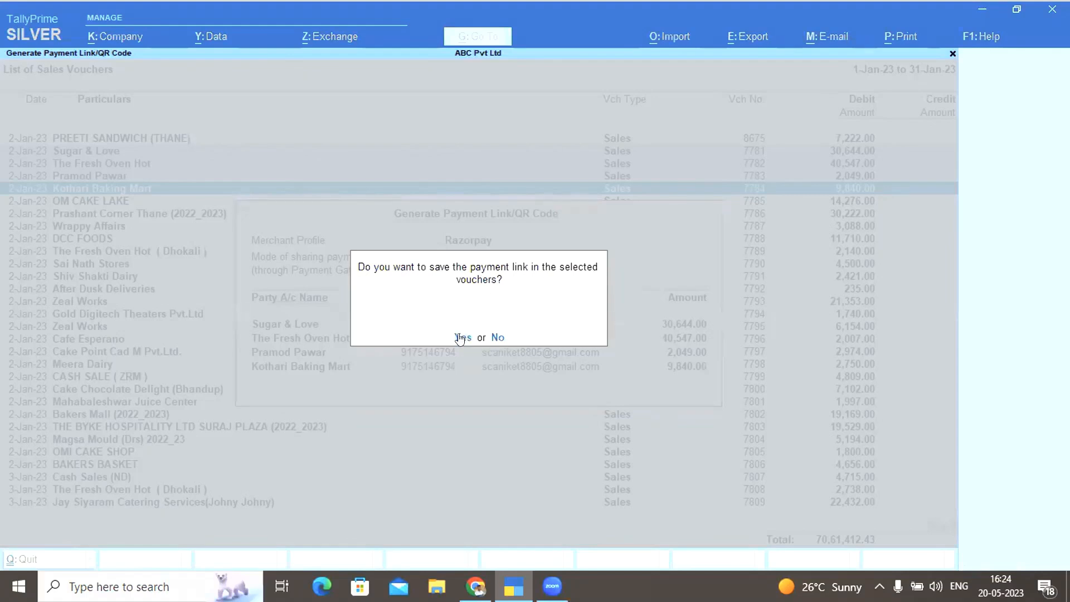
Save the payment links in the four vouchers, then open Kothari Baking Mart's sales voucher 7784
left_click(462, 339)
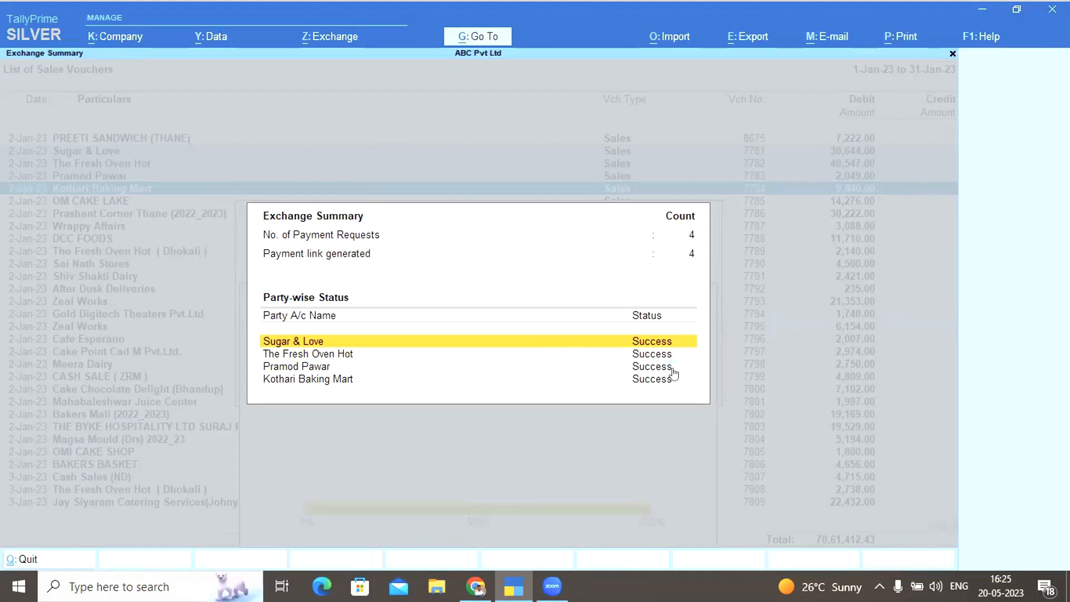
key("Escape")
key("Return")
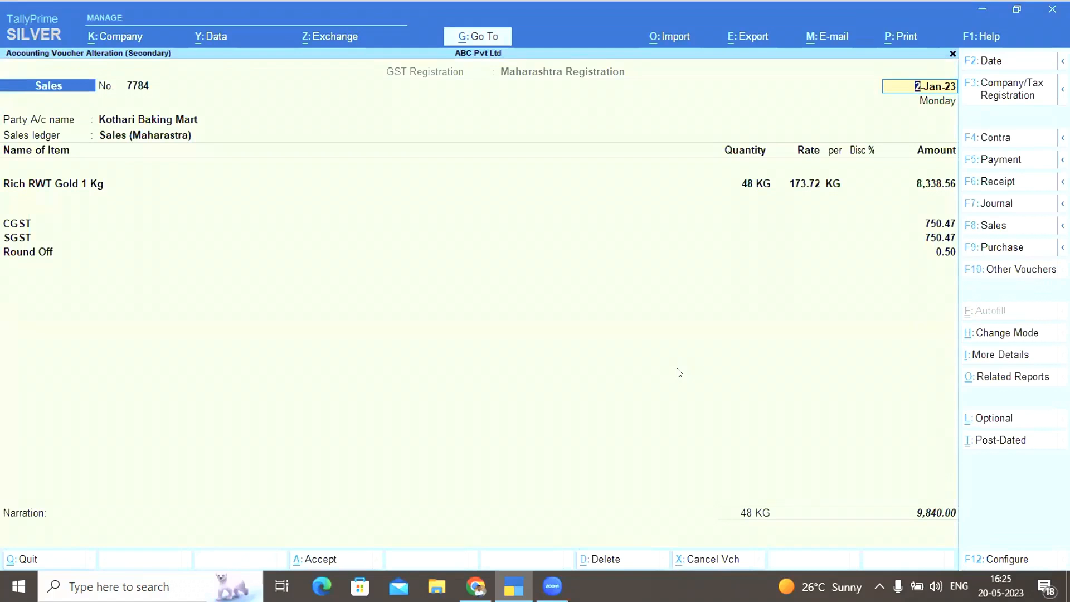
Preview voucher 7784 as a tax invoice with its payment QR code, then quit the voucher
key("alt+p")
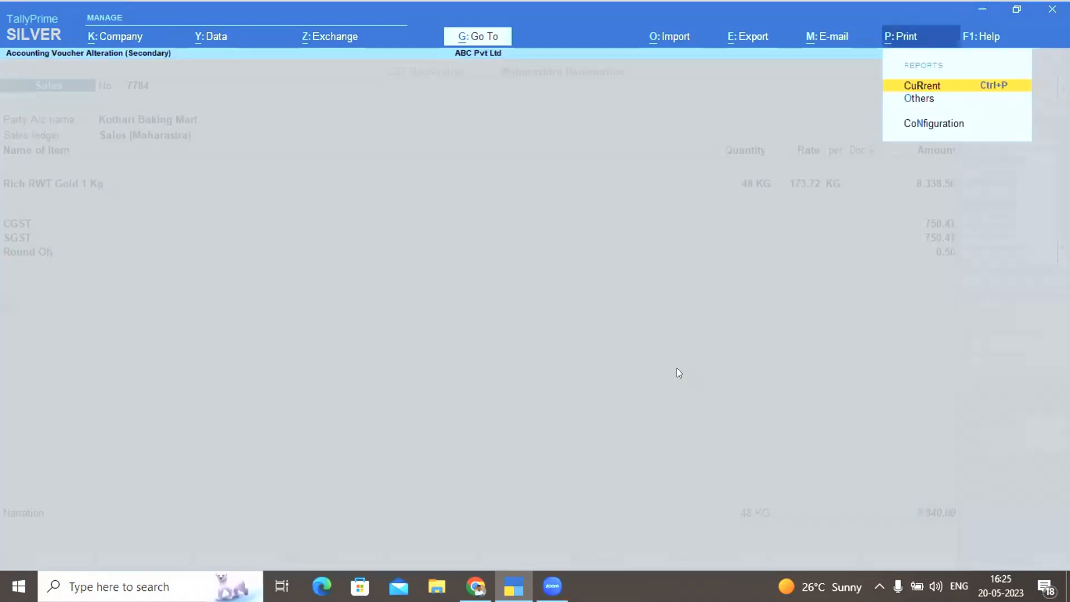
key("Return")
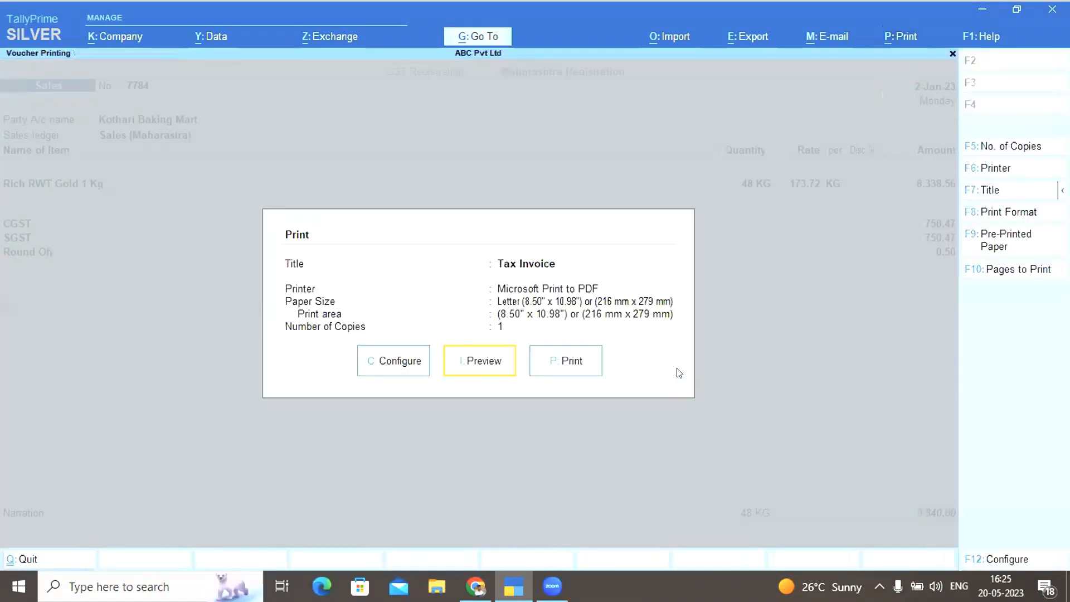
left_click(472, 363)
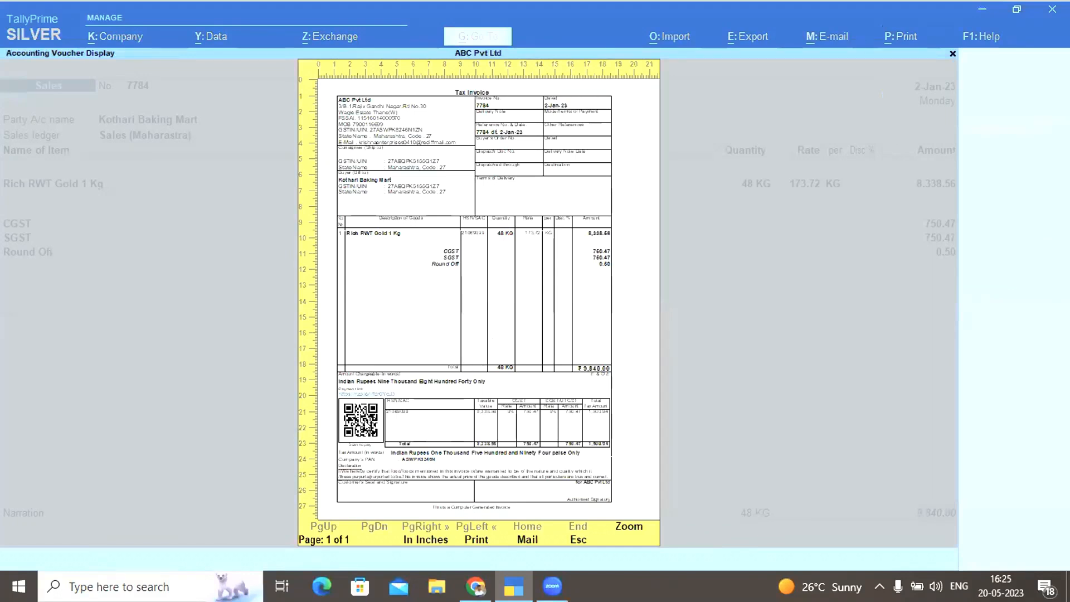
key("Escape")
key("Escape")
key("Escape")
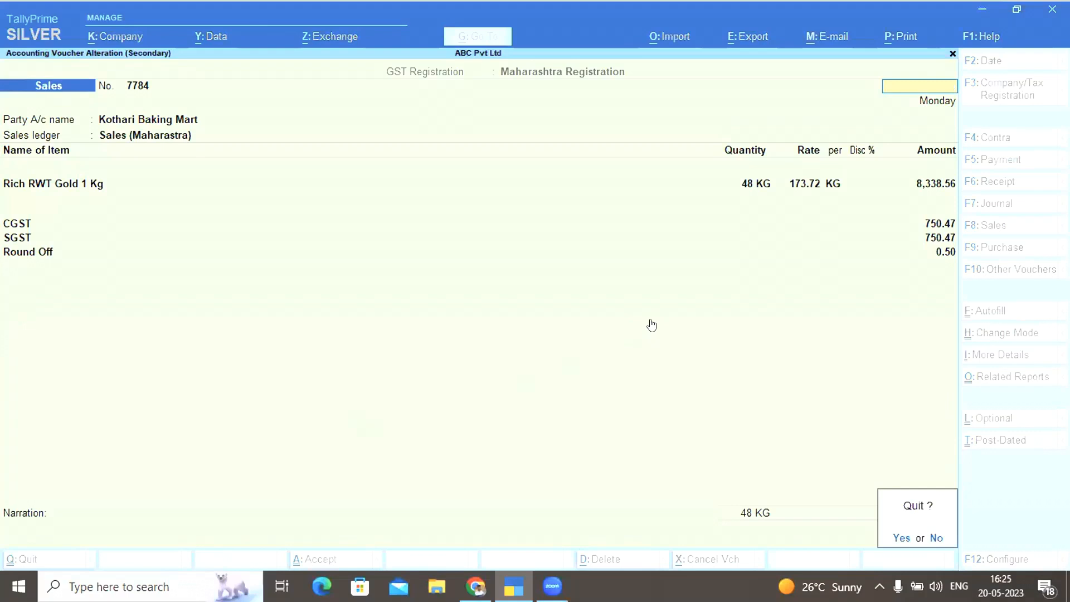
key("y")
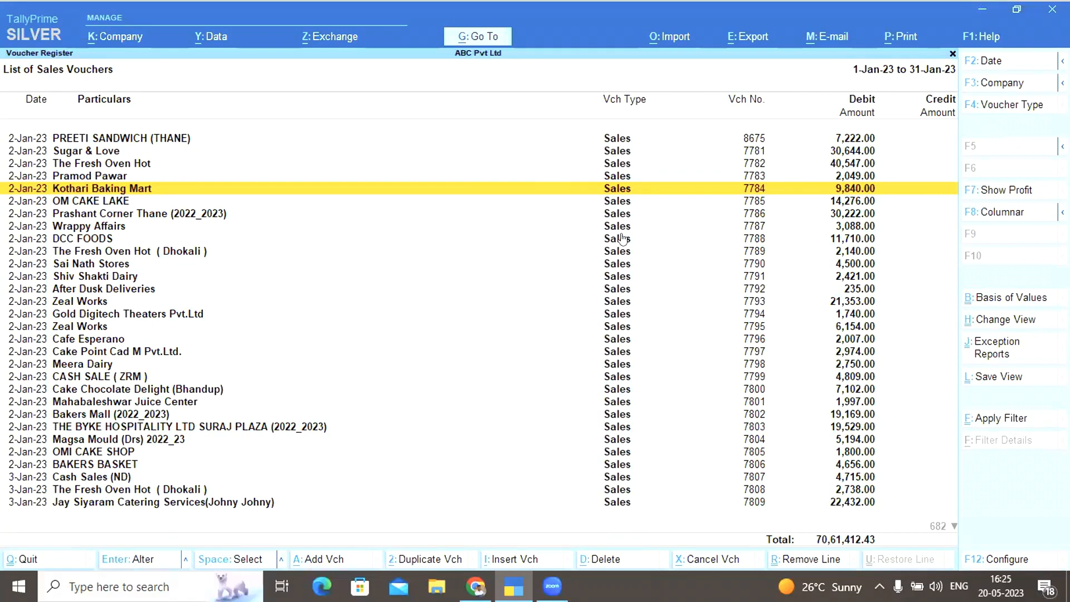
Filter the January sales vouchers by Status of Vouchers: With Payment Link/QR Code
left_click(620, 275)
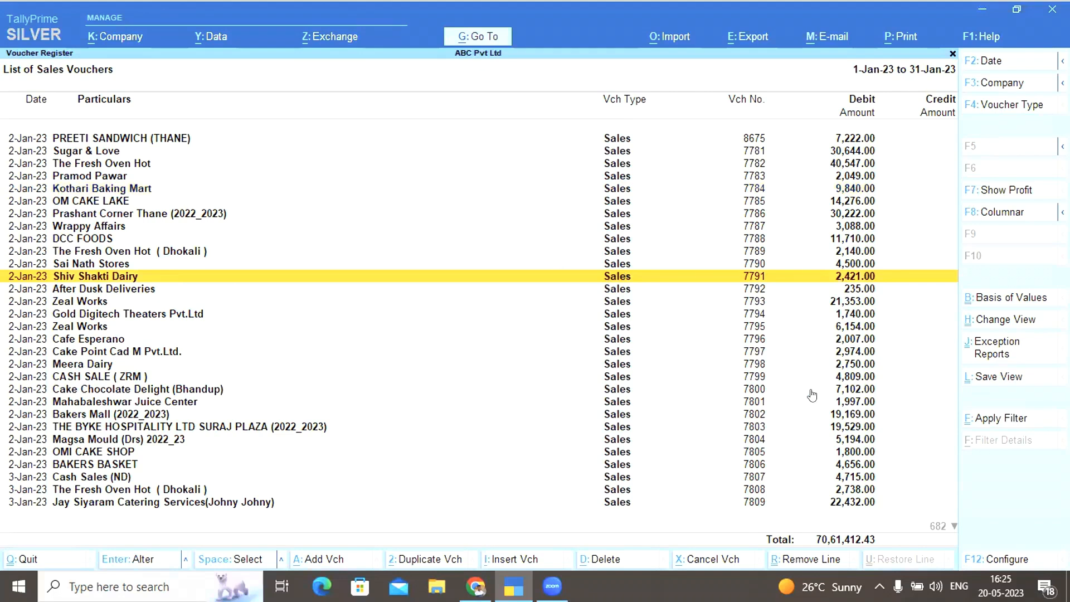
left_click(988, 559)
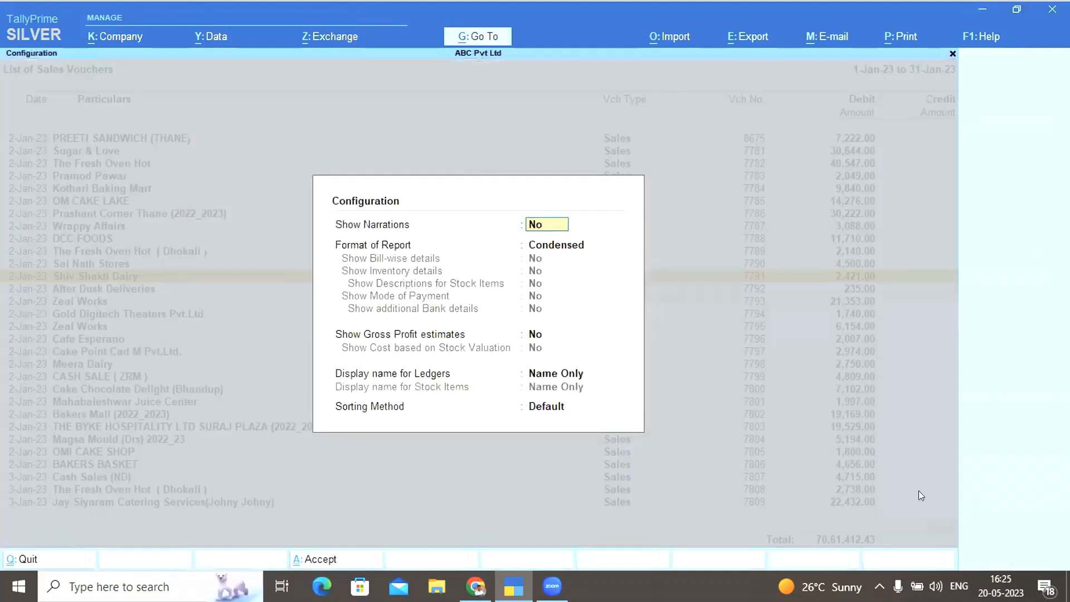
key("Escape")
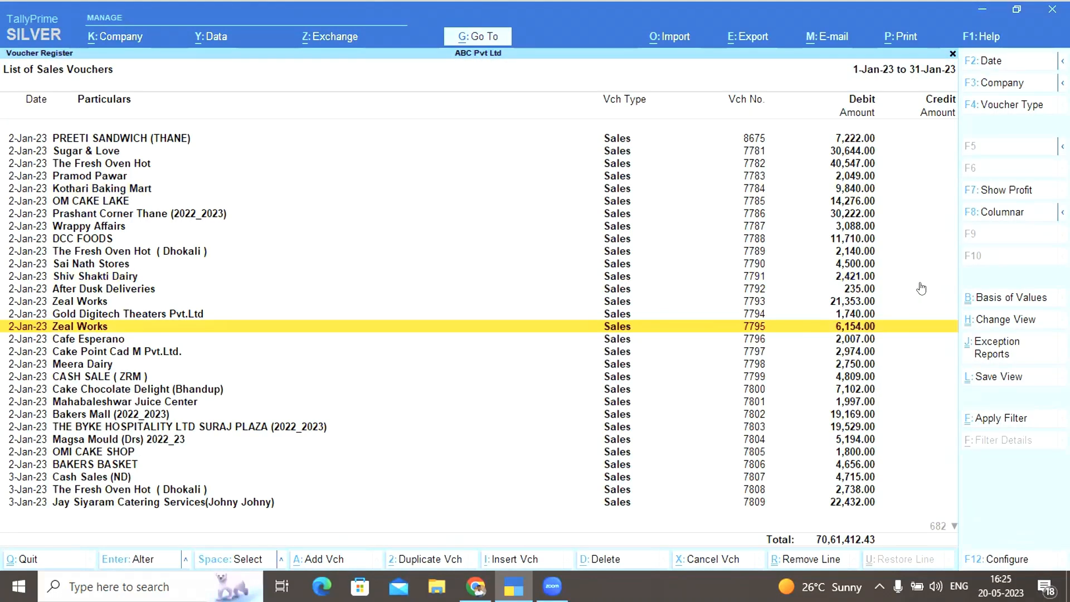
left_click(993, 297)
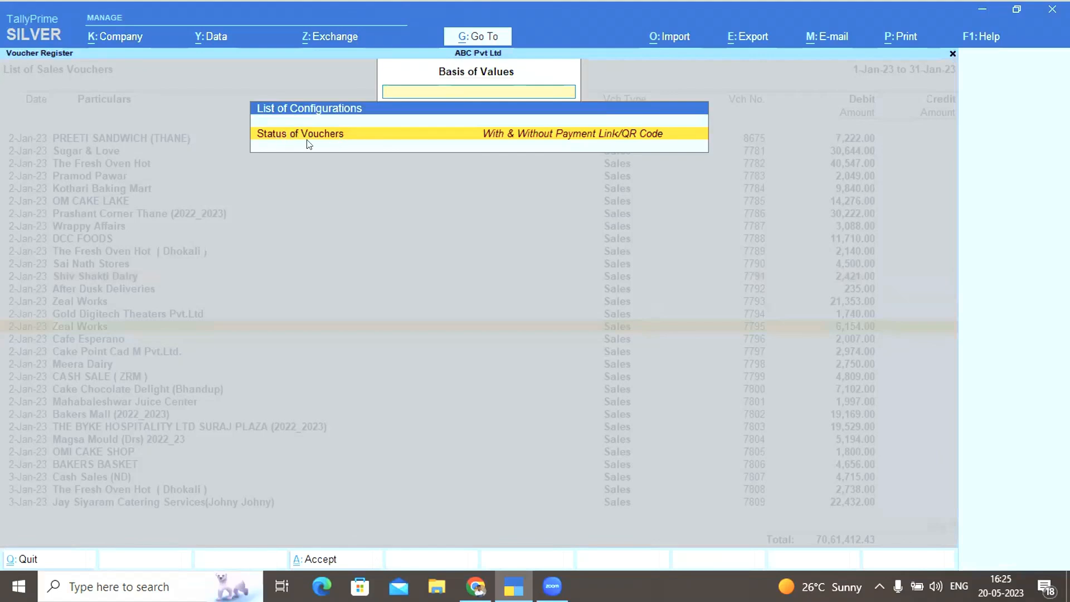
left_click(346, 143)
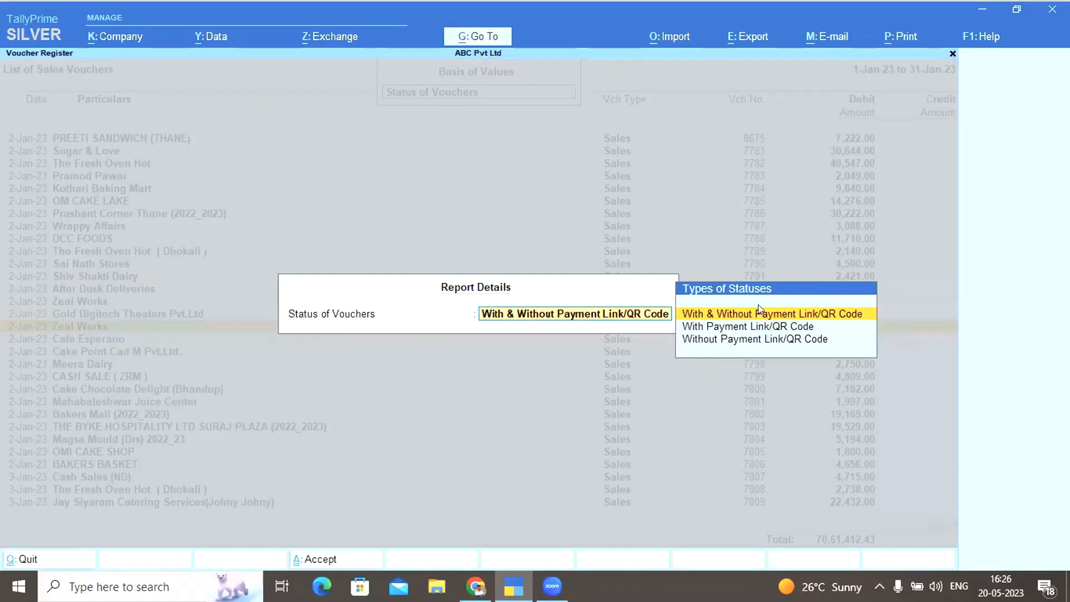
key("Down")
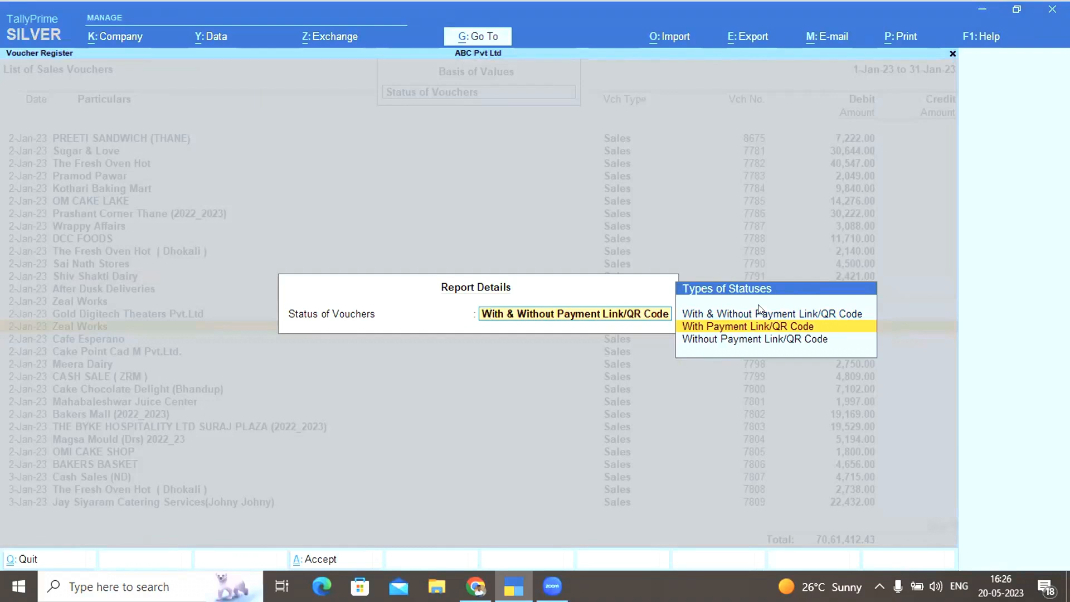
key("Return")
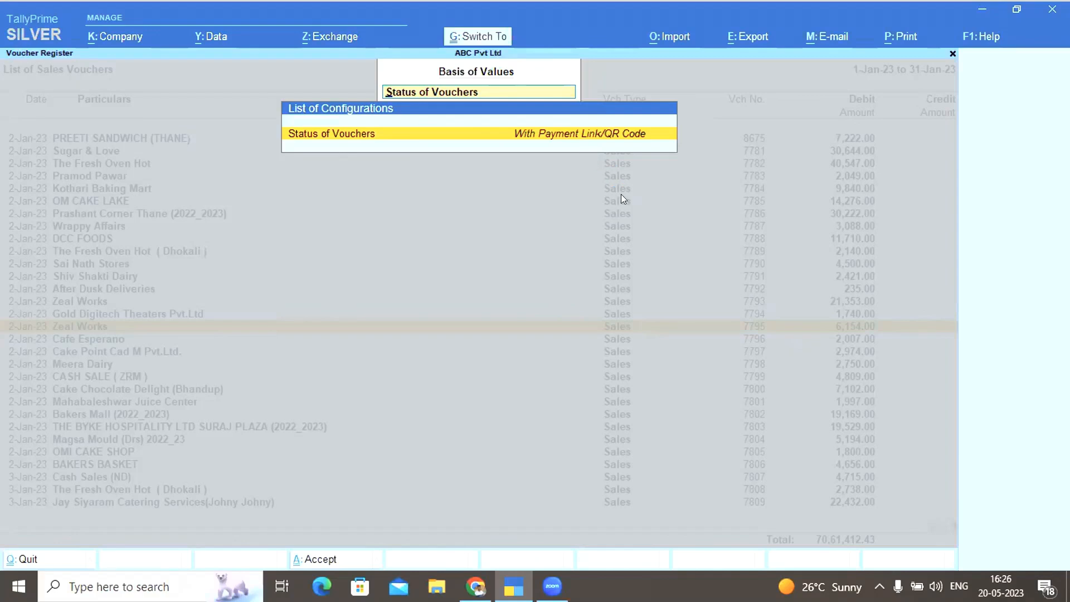
key("Return")
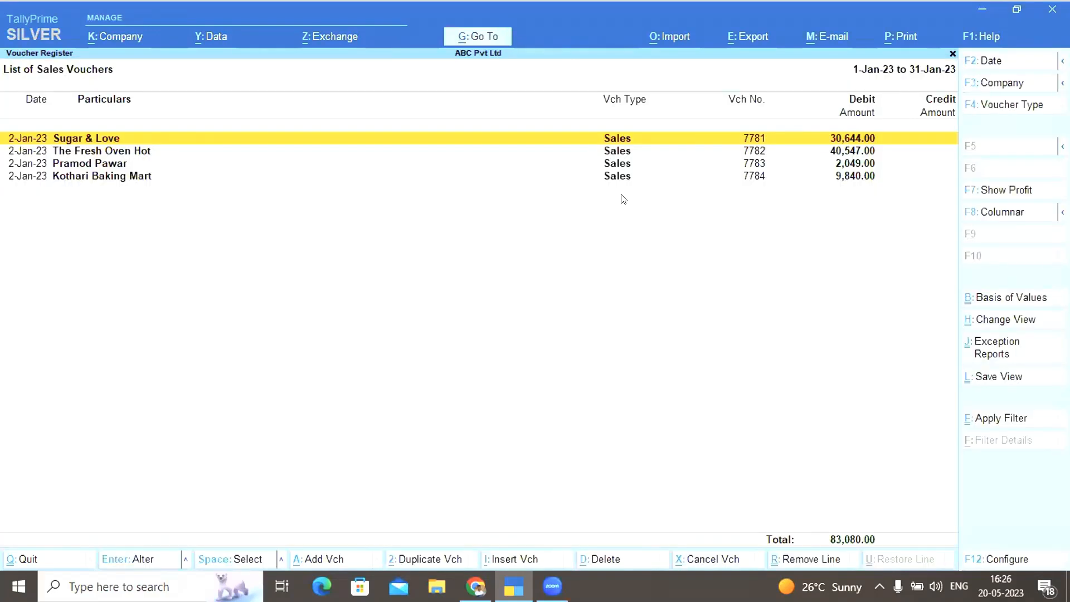
Filter the sales vouchers by status to Without Payment Link/QR Code
key("shift+Down")
key("shift+Down")
key("shift+Down")
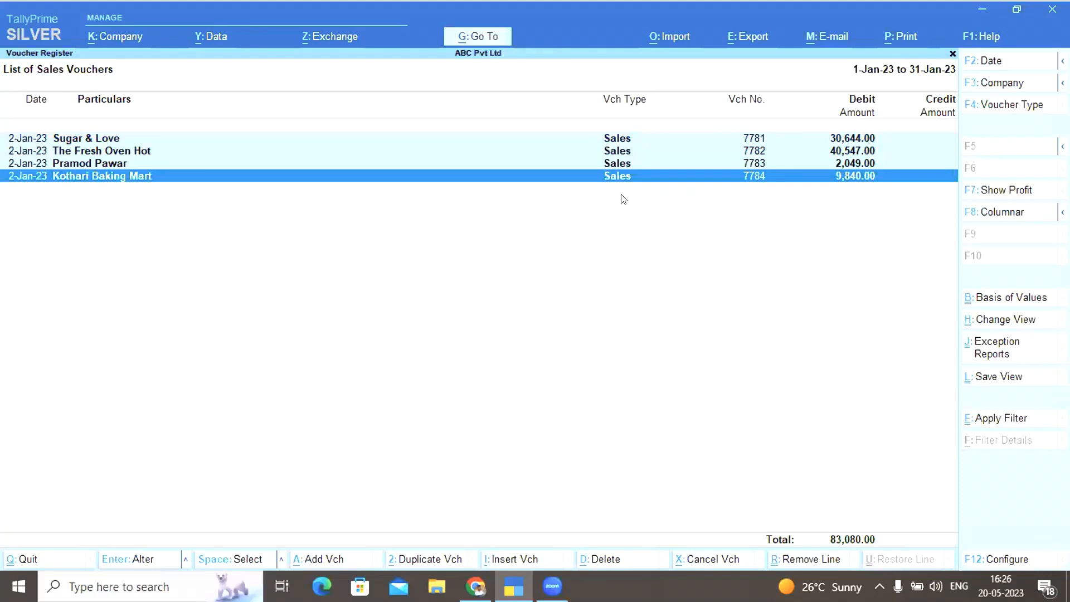
left_click(980, 296)
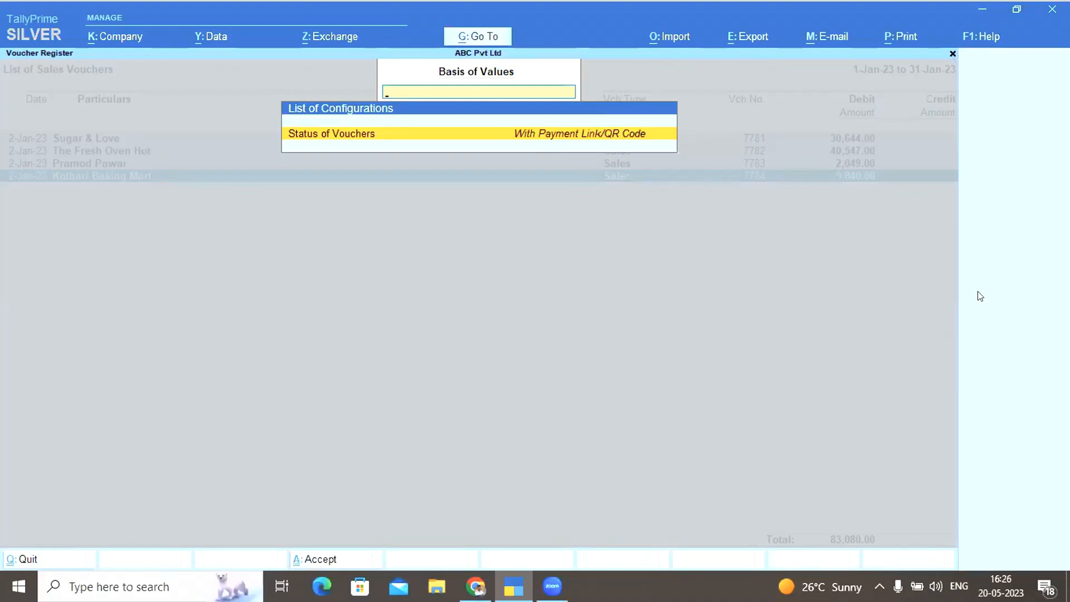
key("Return")
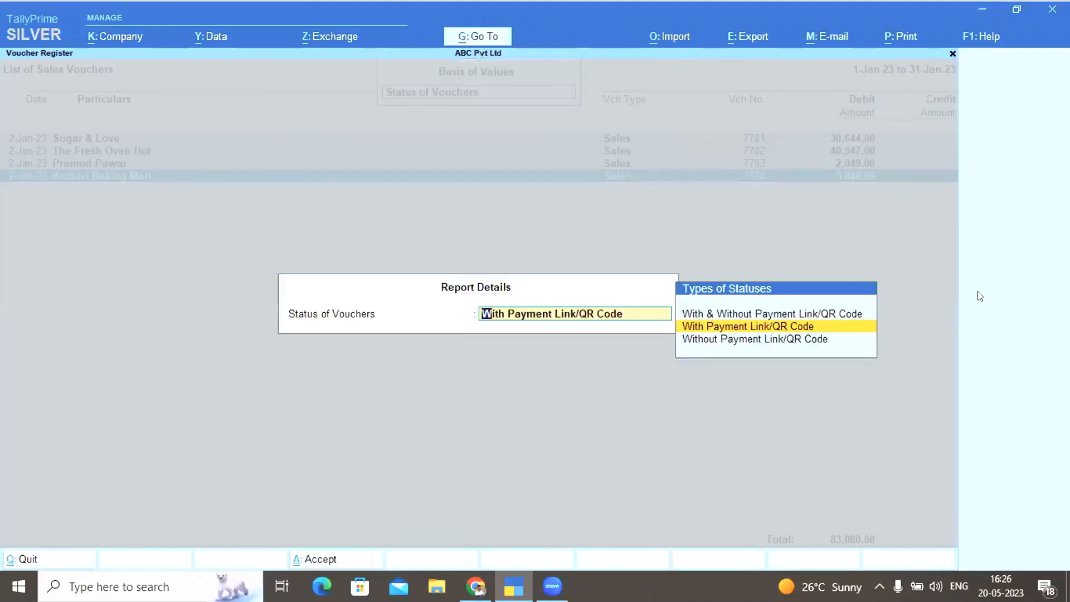
key("Down")
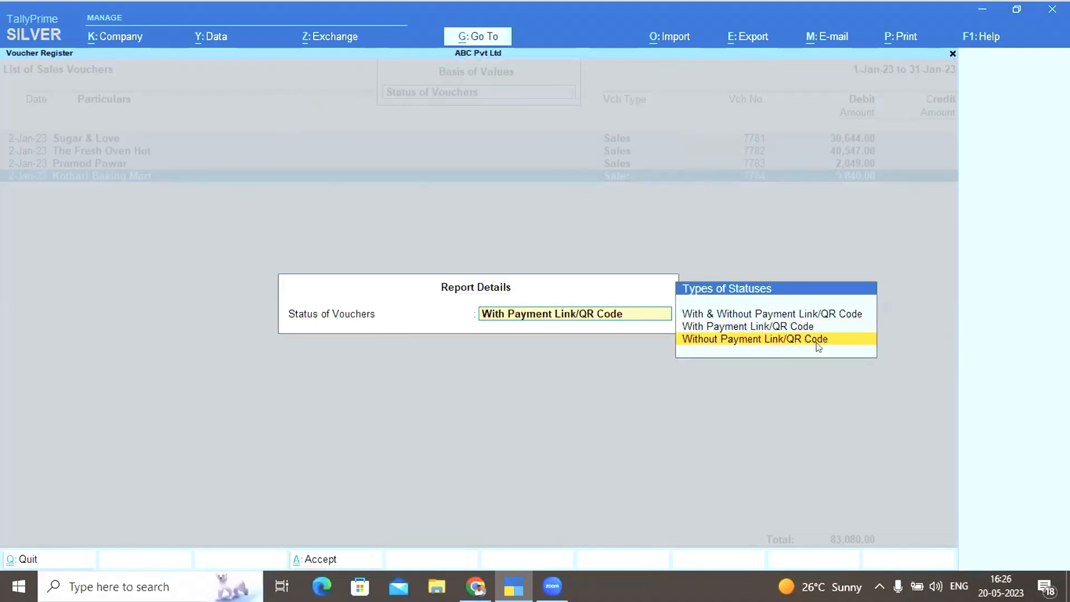
left_click(768, 342)
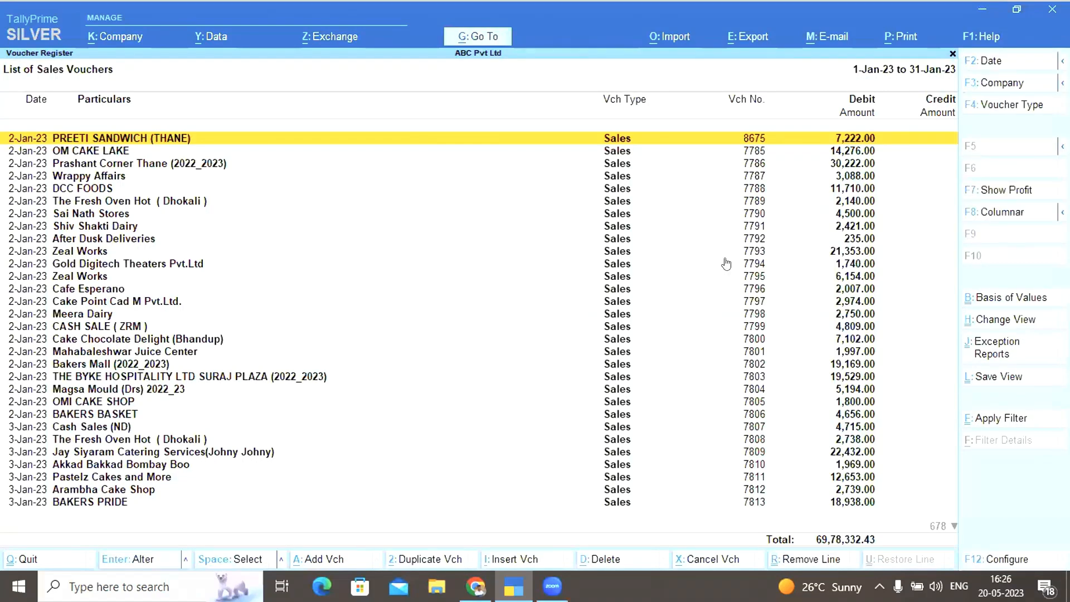
Open Zeal Works sales voucher 7793 from the filtered list
key("Down")
key("Down")
key("Down")
key("Down")
key("Down")
key("Down")
key("Down")
key("Down")
key("Down")
key("Down")
key("Down")
key("Down")
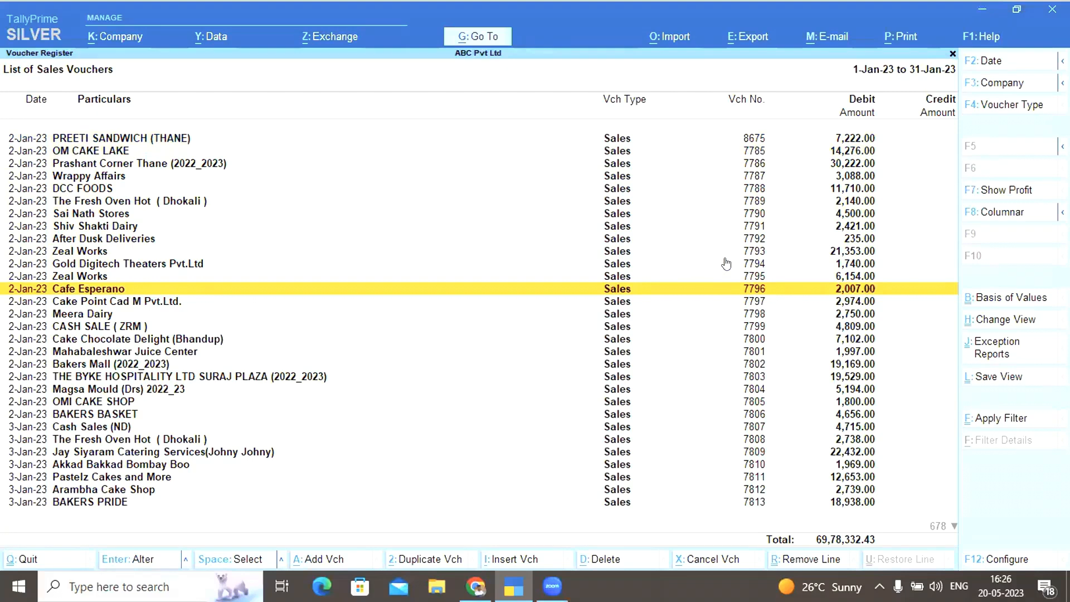
key("Up")
key("Up")
key("Up")
key("Return")
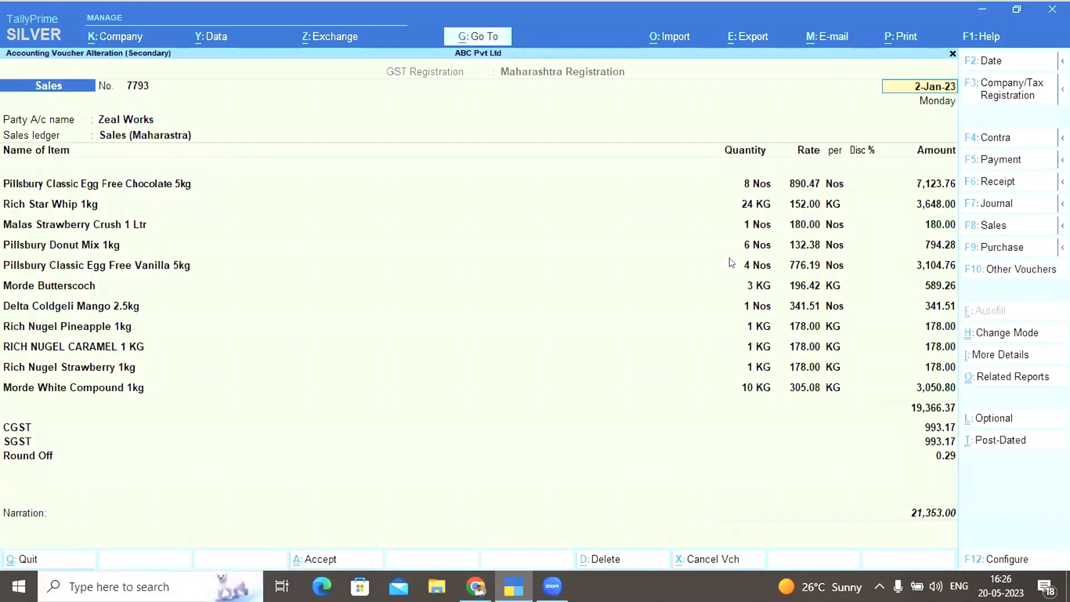
key("alt+p")
Preview Zeal Works voucher 7793 as a Tax Invoice, then back out of the voucher and sales reports
key("Return")
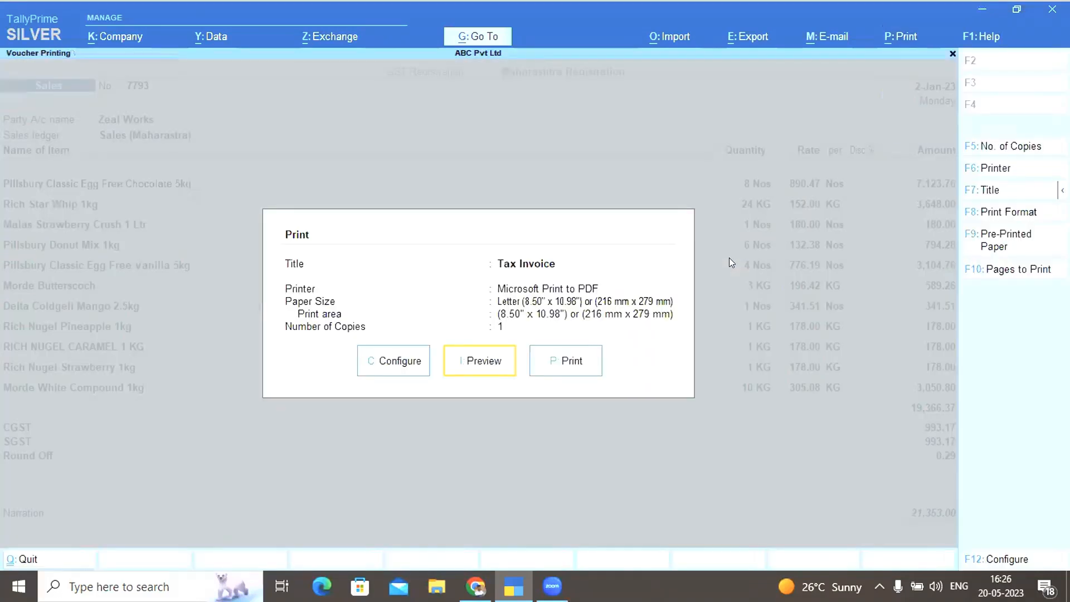
key("Return")
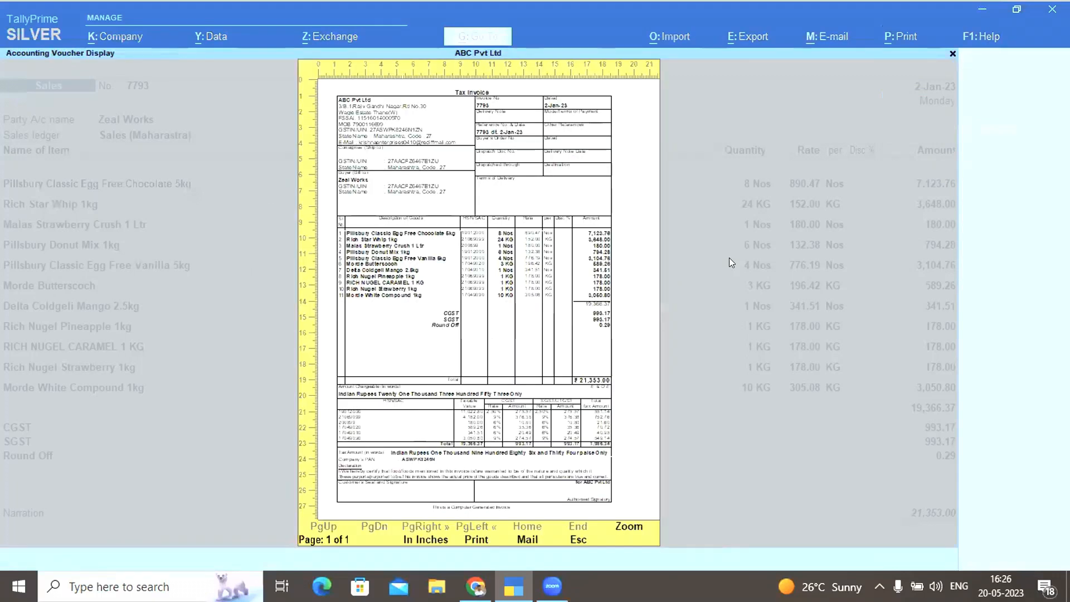
key("Escape")
key("Escape")
key("Escape")
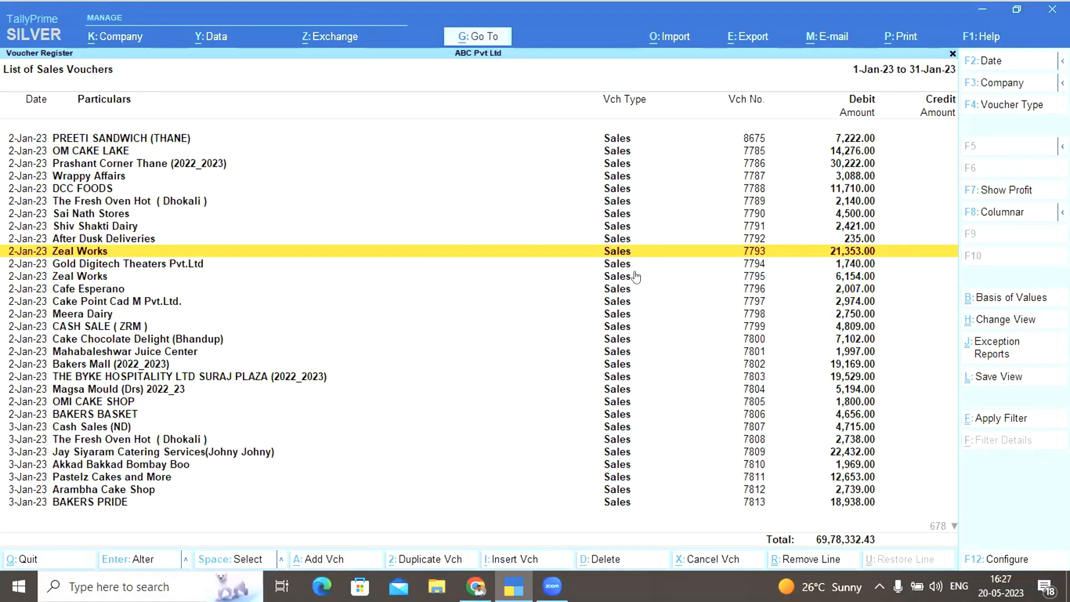
key("Escape")
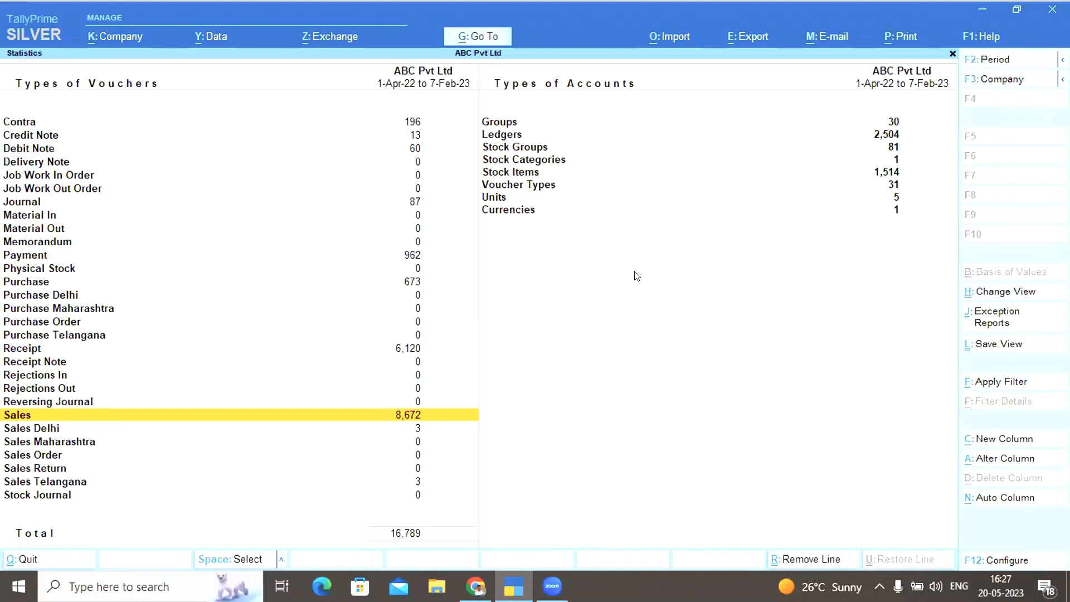
key("Escape")
key("Escape")
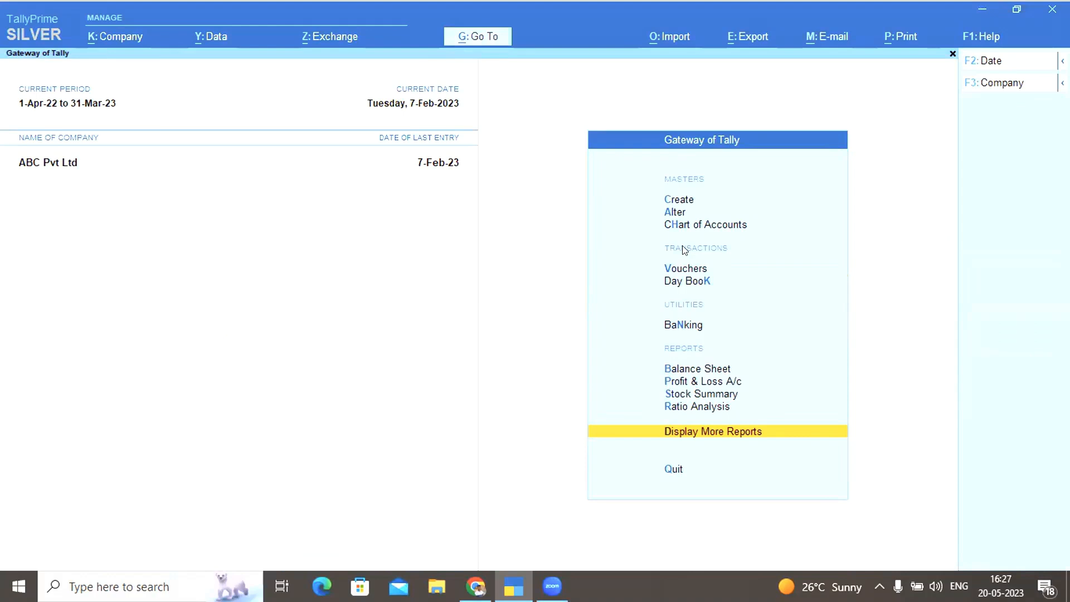
left_click(670, 214)
key("Down")
key("Down")
key("Down")
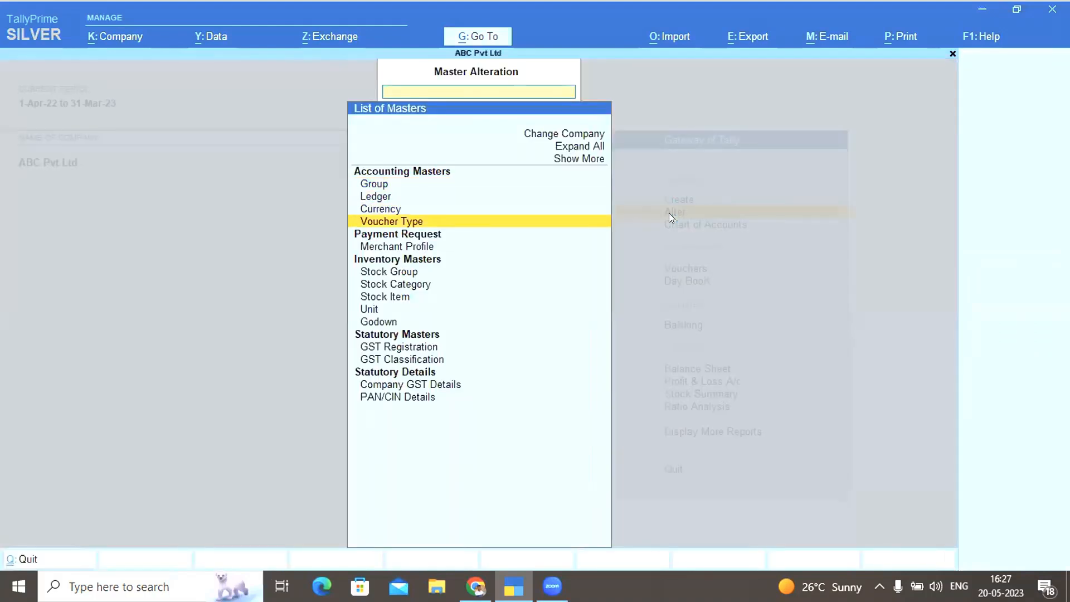
key("Return")
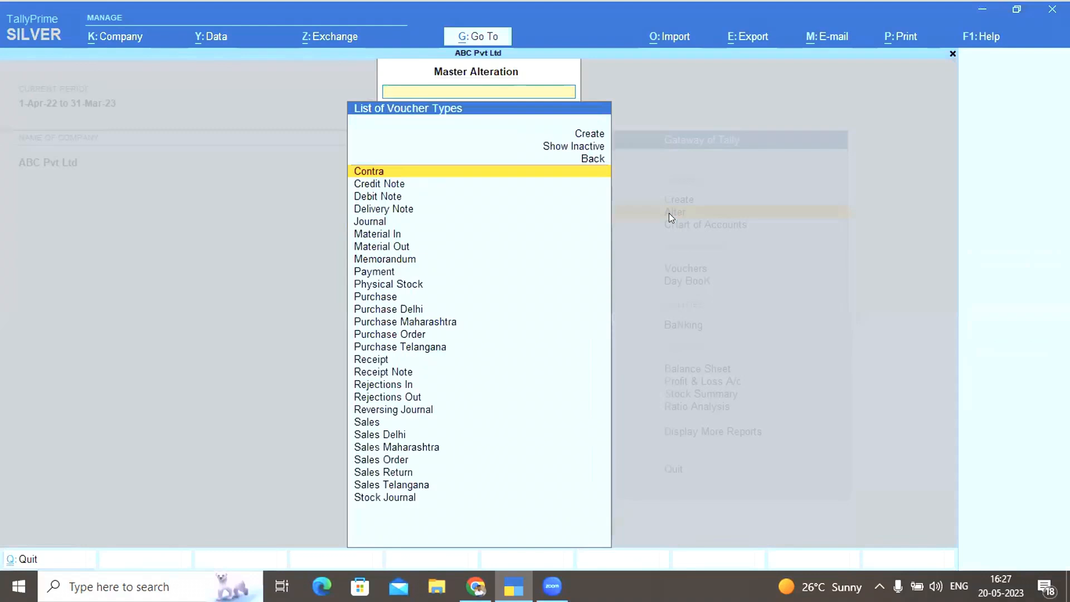
type("sa")
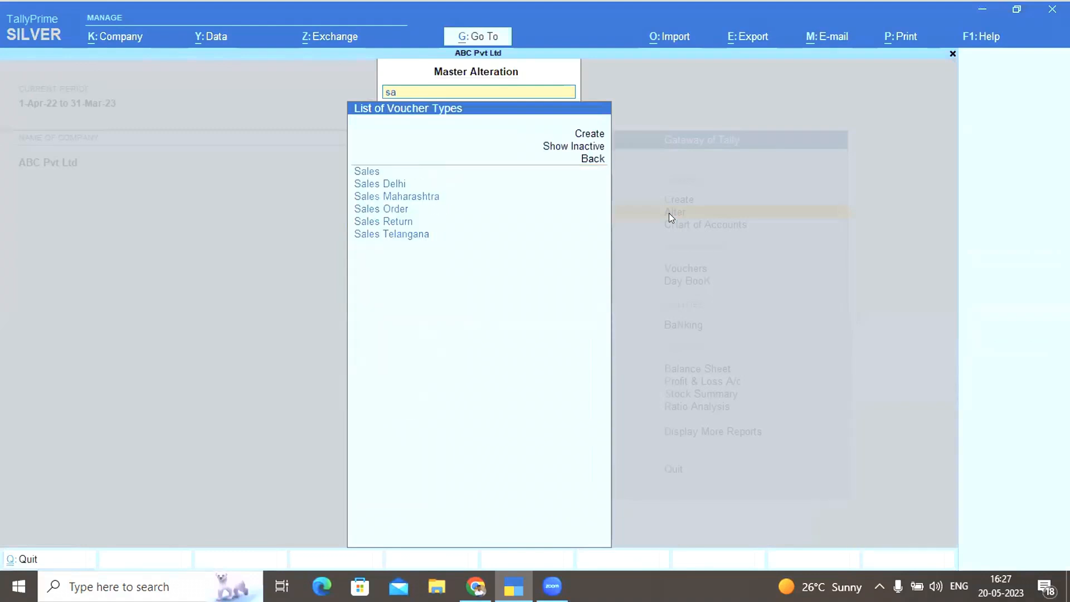
key("Return")
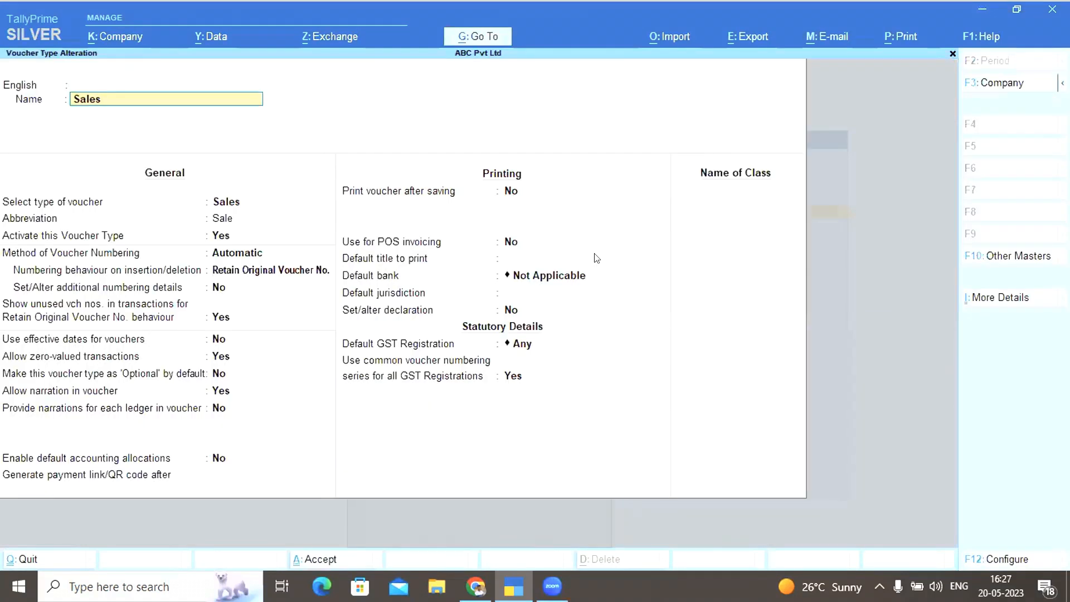
left_click(212, 470)
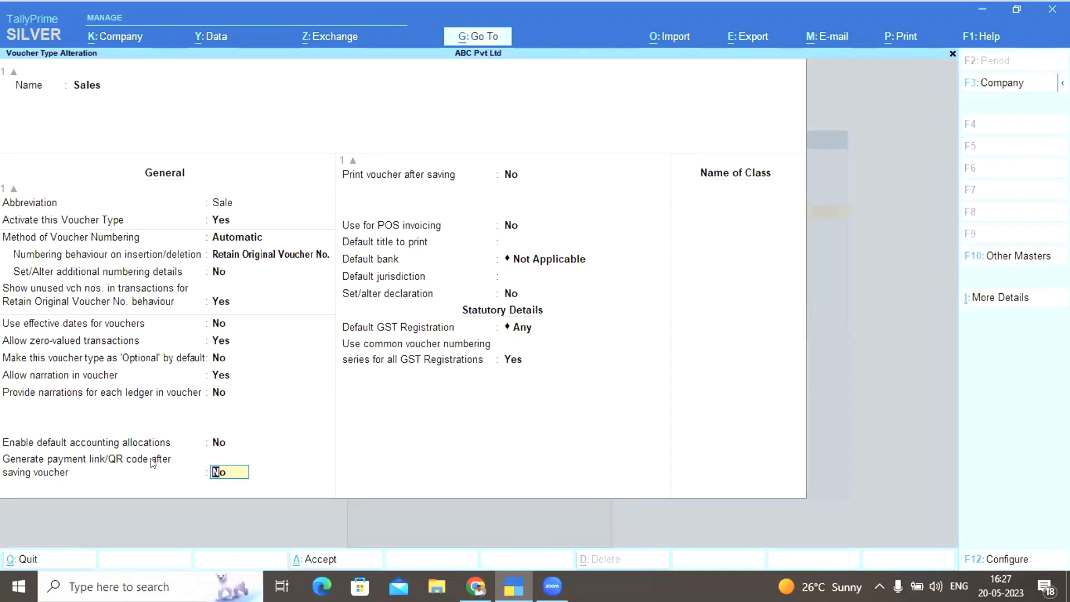
key("Return")
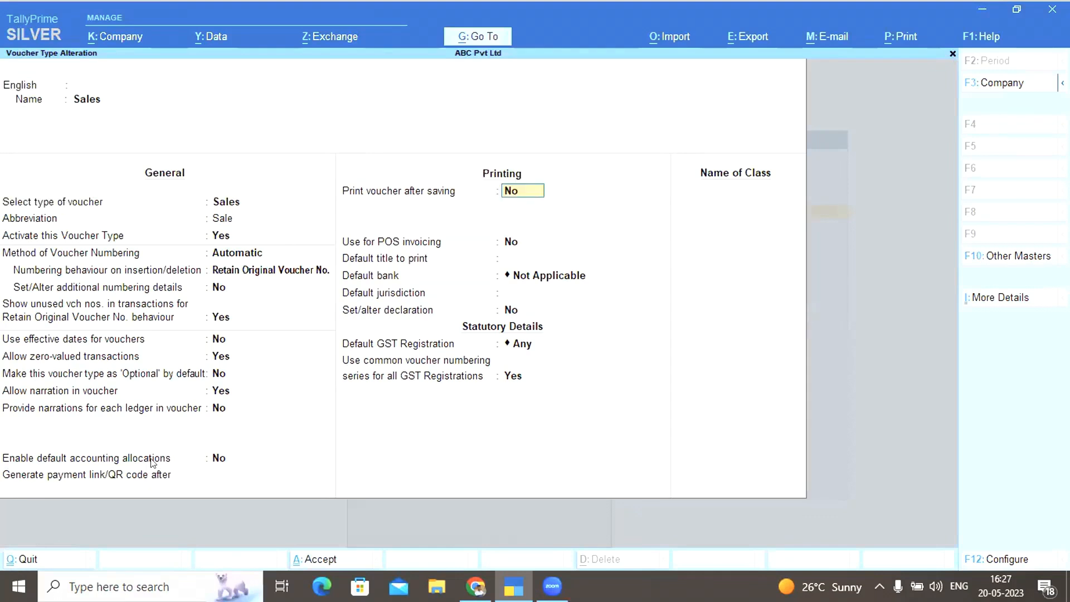
key("Return")
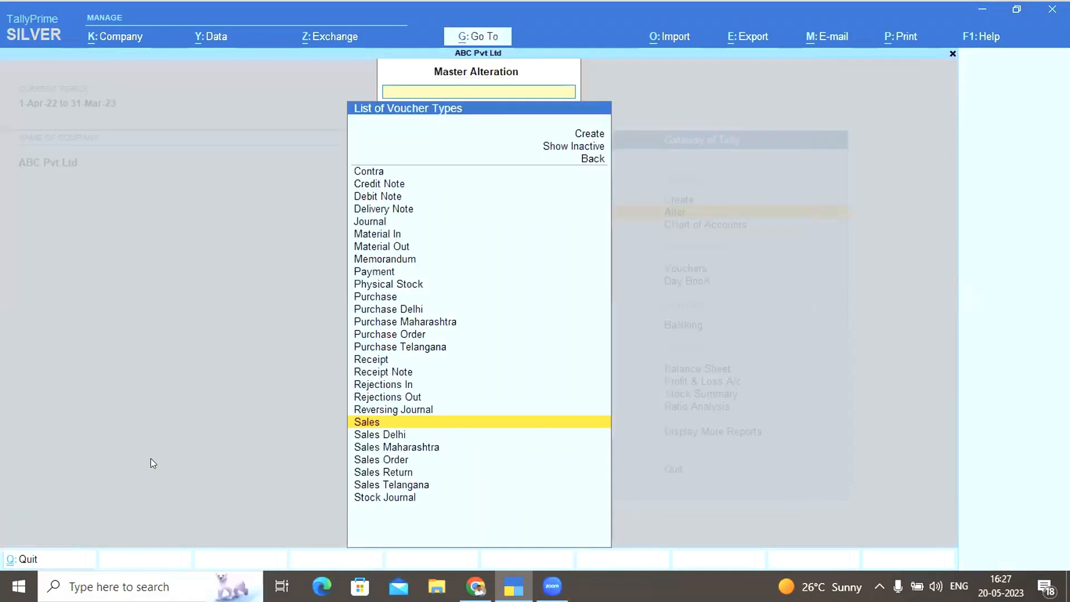
key("Escape")
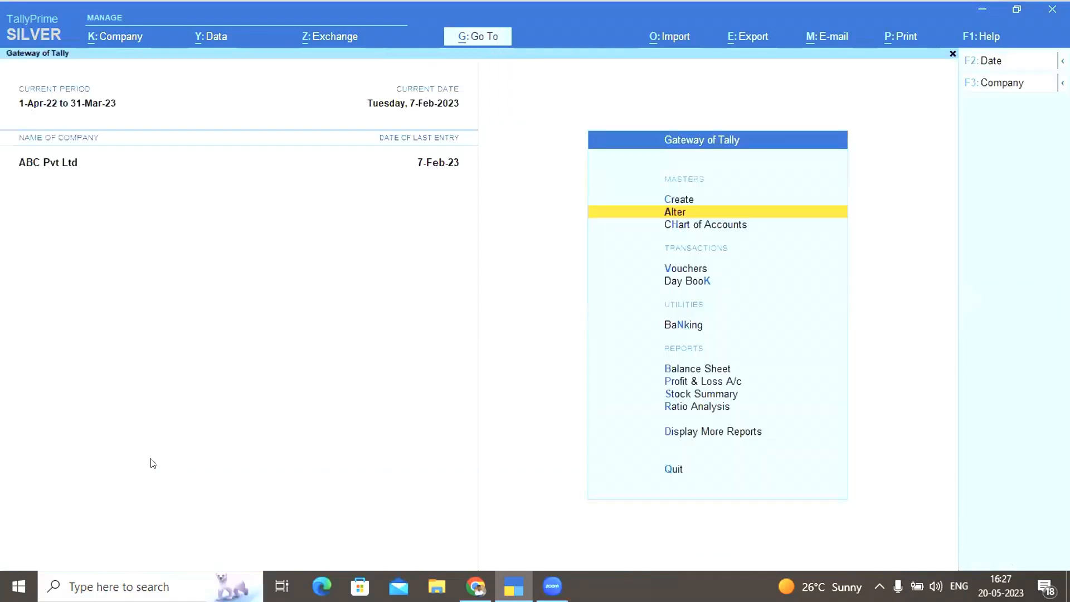
Start a sales voucher for 27 YARD RESTURANT with Sales ledger and 100 of RICH NIAGRA FARM 1kg
key("v")
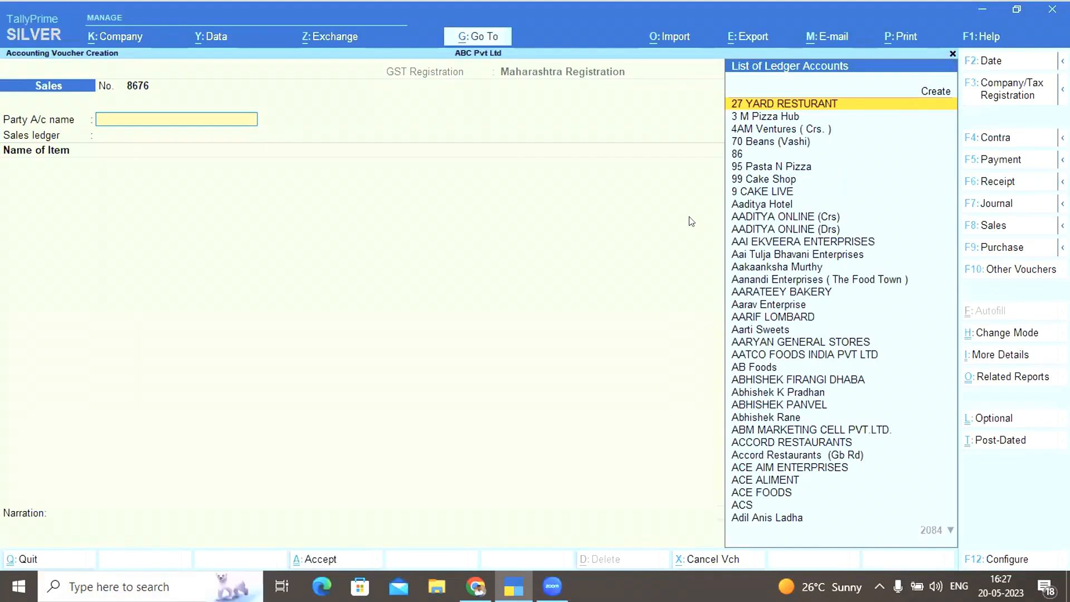
key("Return")
key("ctrl+a")
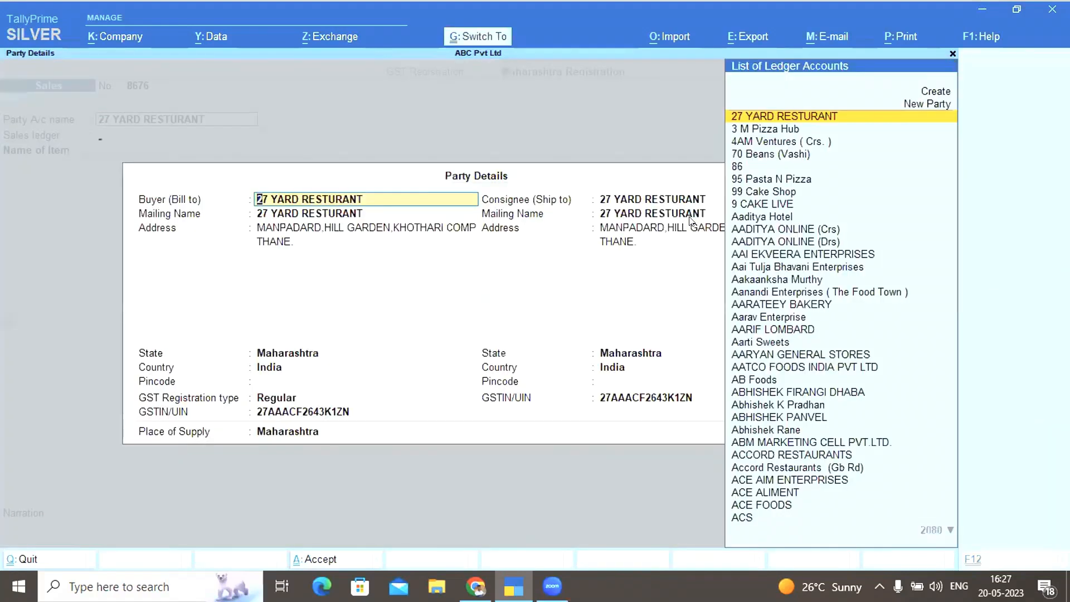
key("ctrl+a")
key("Down")
key("Down")
key("Down")
key("Down")
key("Down")
key("Down")
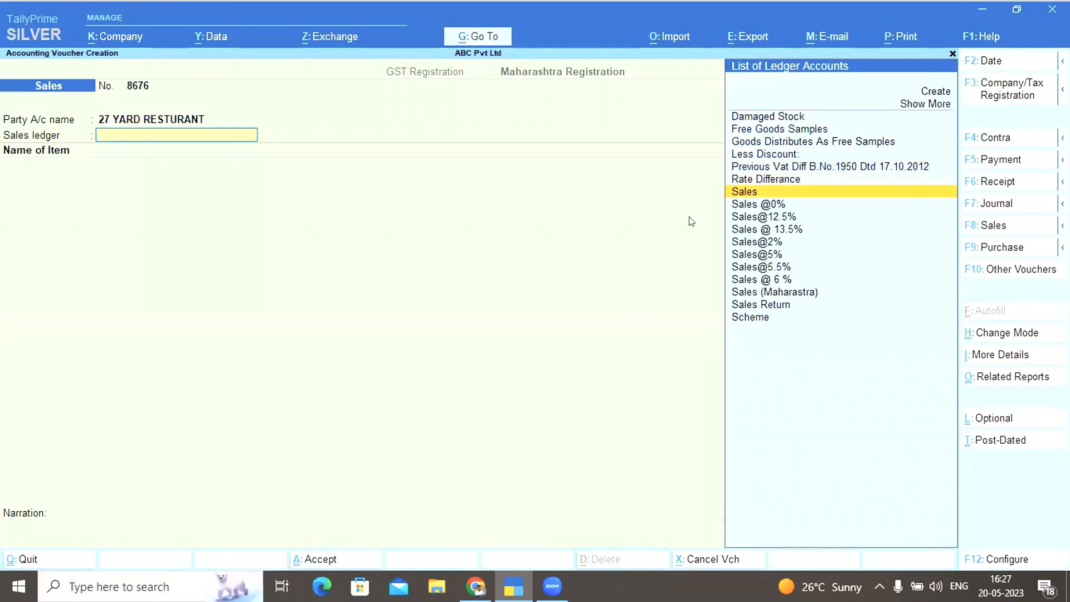
key("Return")
key("Down")
key("Down")
key("Down")
key("Down")
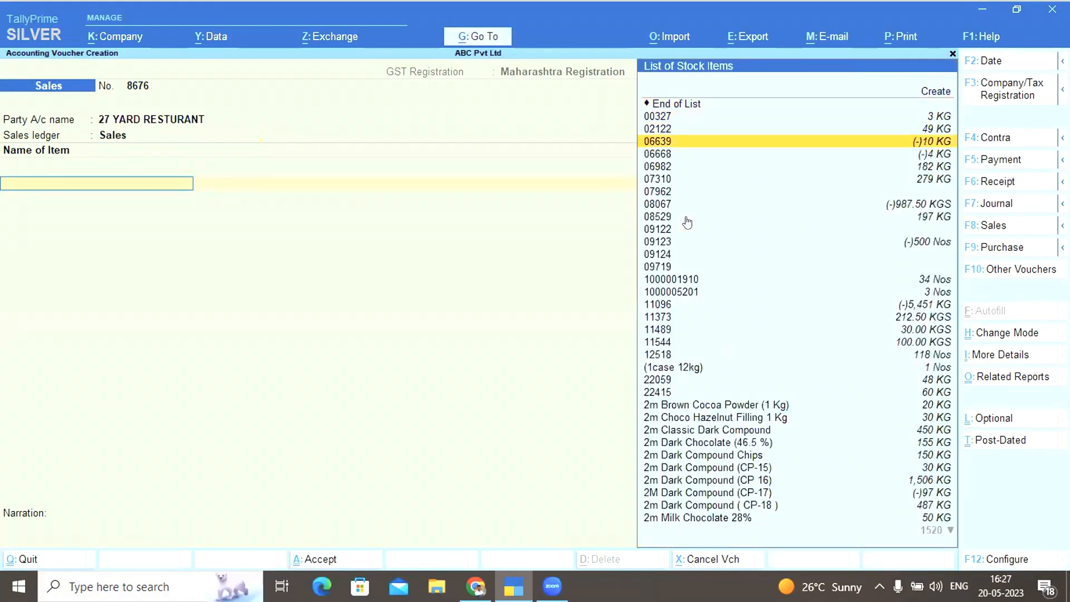
key("Return")
type("100")
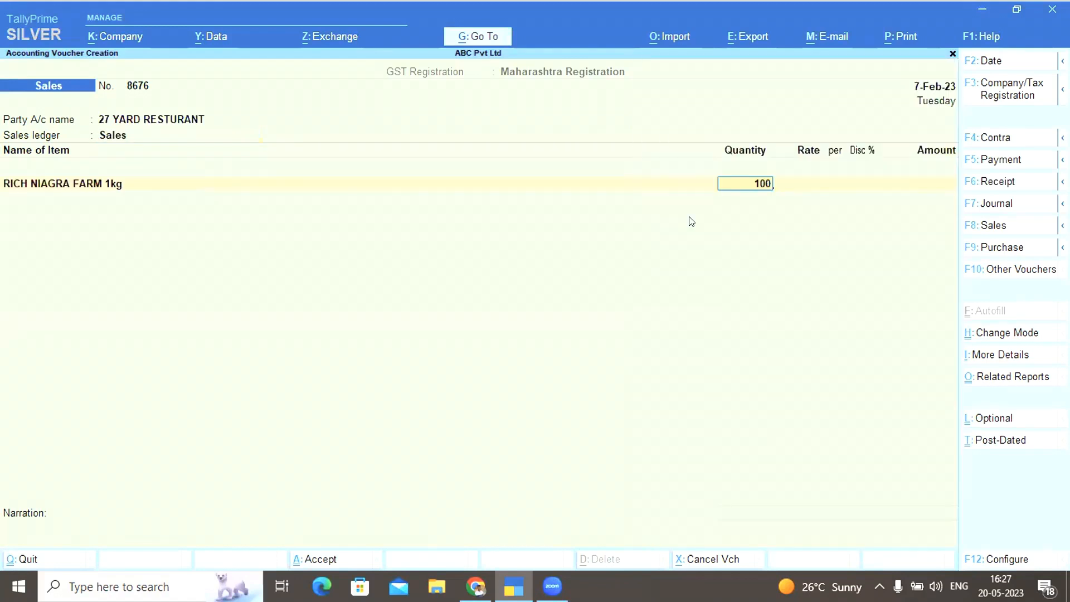
key("Return")
key("Return")
key("Return")
key("Return")
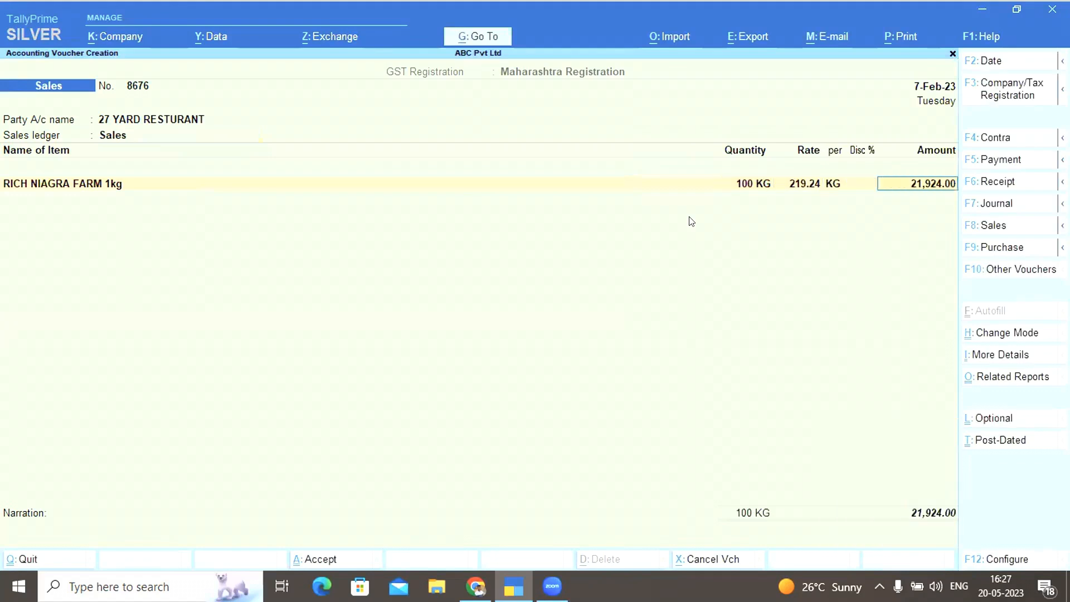
Add CGST and SGST ledgers and save the 25,870.32 sales voucher
key("Return")
type("cgst")
key("Return")
key("Return")
type("sgst")
key("Return")
key("Return")
key("Return")
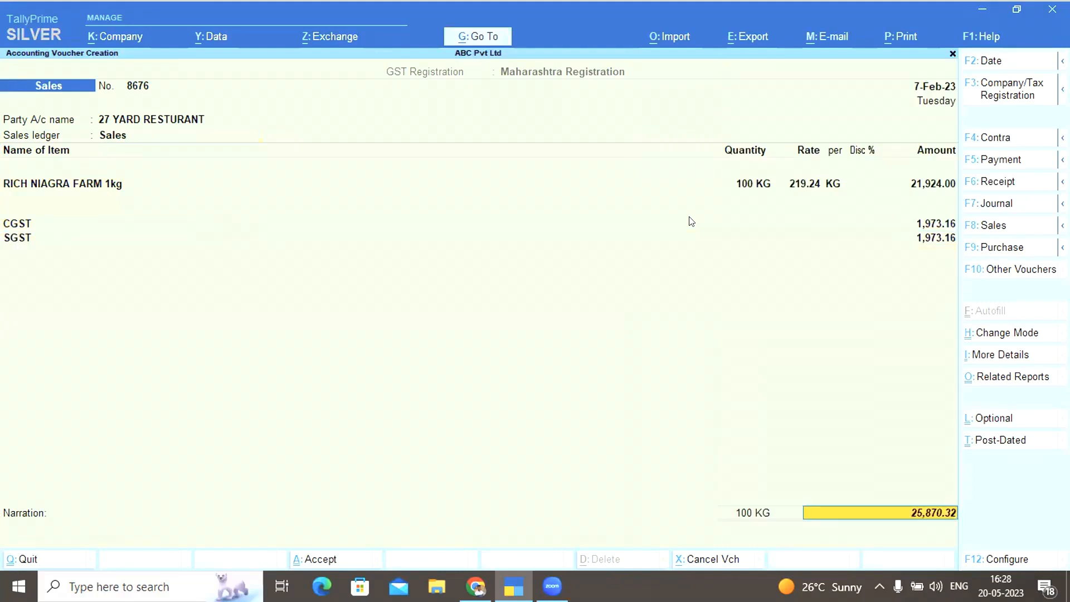
key("Return")
key("Return")
key("Return")
key("Return")
key("Return")
key("Return")
key("Return")
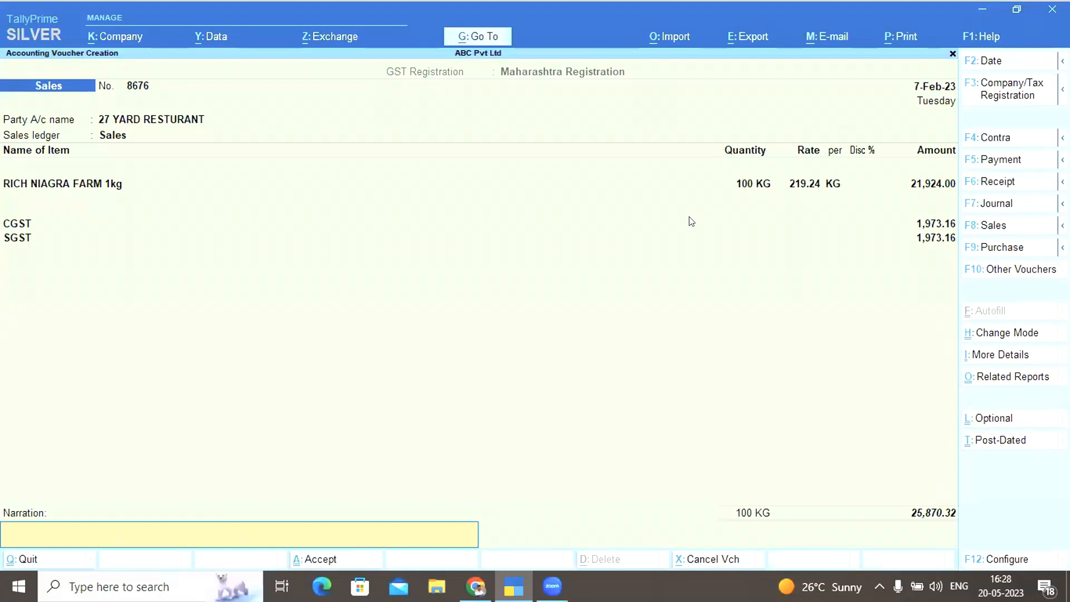
key("Return")
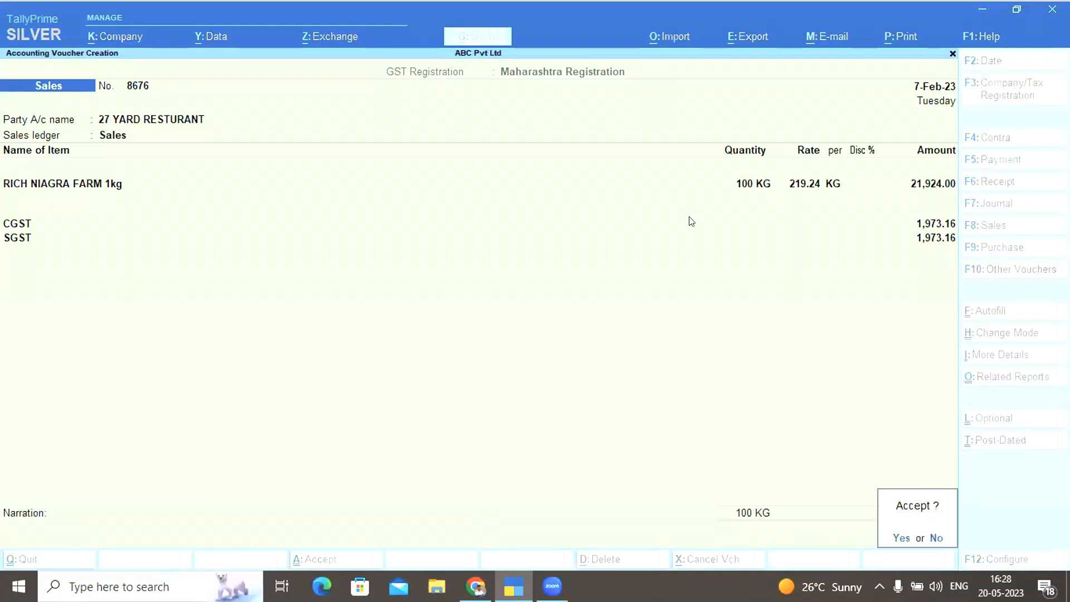
key("Return")
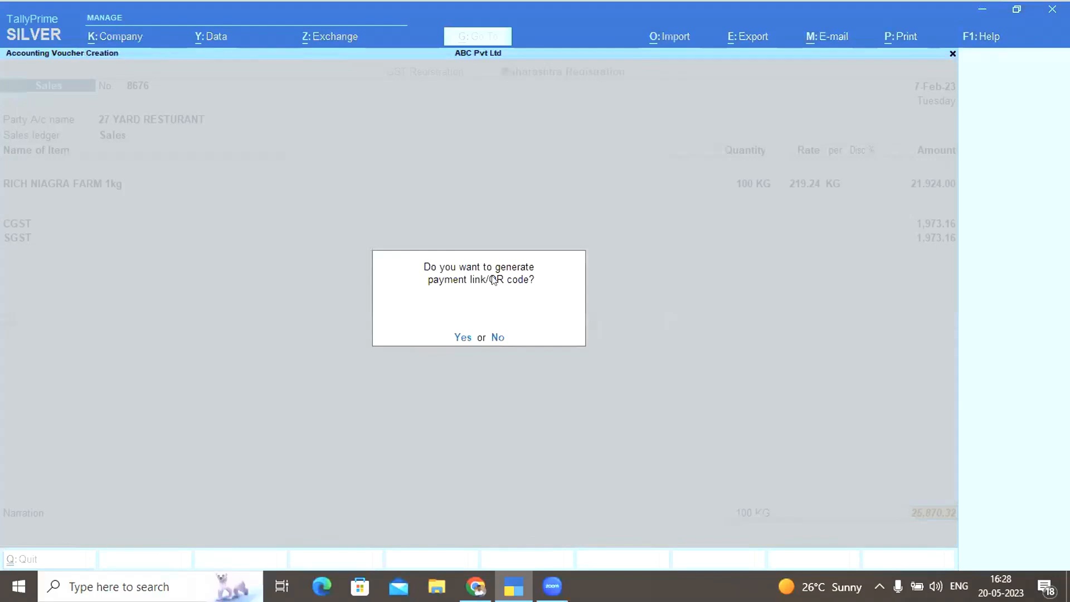
Generate a UPI merchant-profile QR code for the 25,870.32 invoice, then exit to Gateway of Tally
left_click(461, 338)
key("BackSpace")
key("BackSpace")
key("BackSpace")
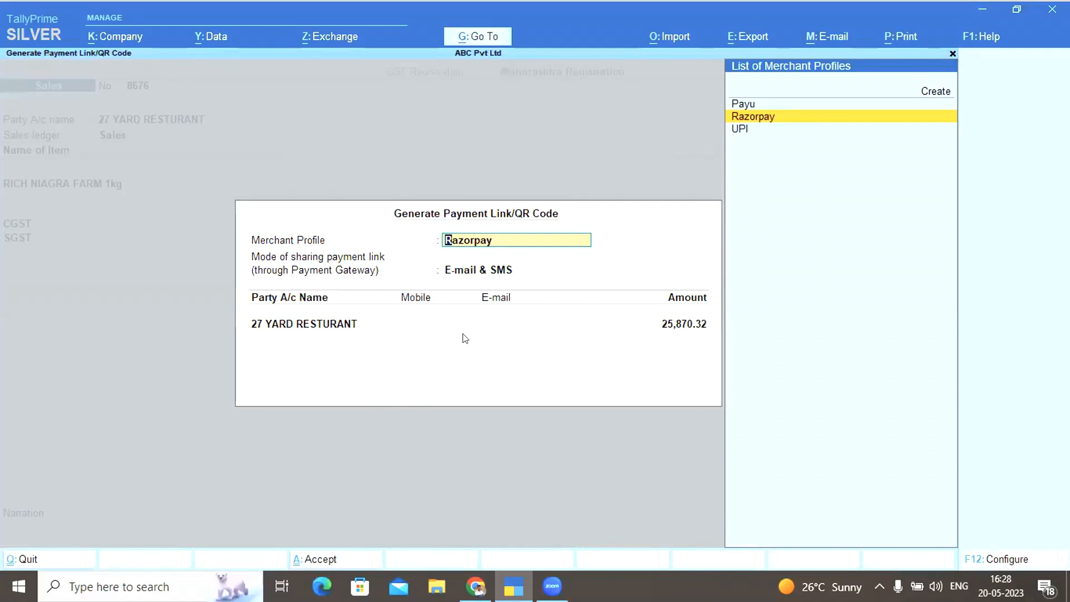
key("Down")
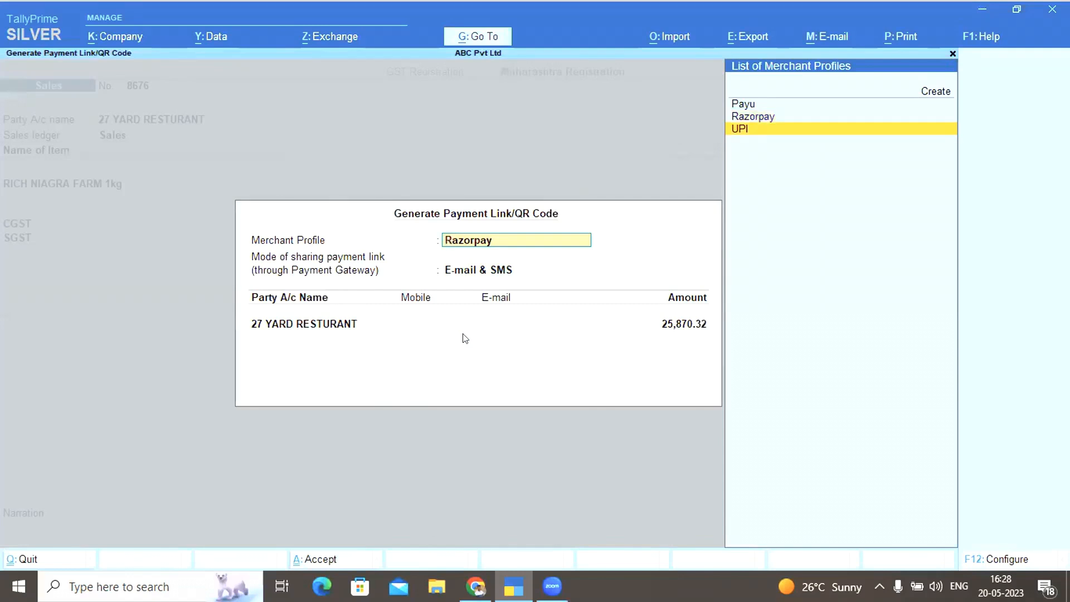
key("Return")
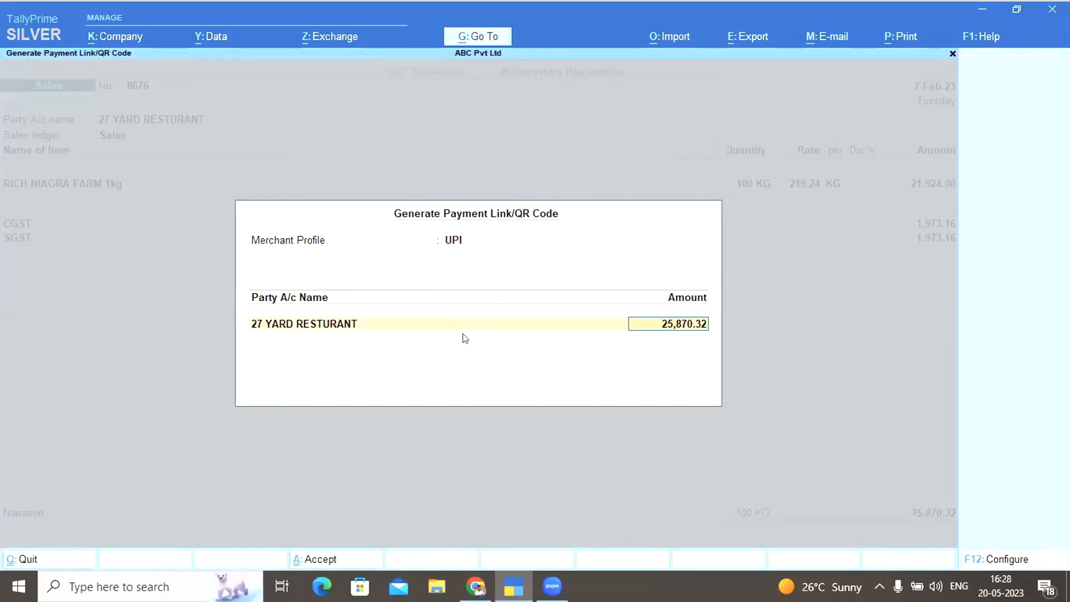
key("Return")
key("Return")
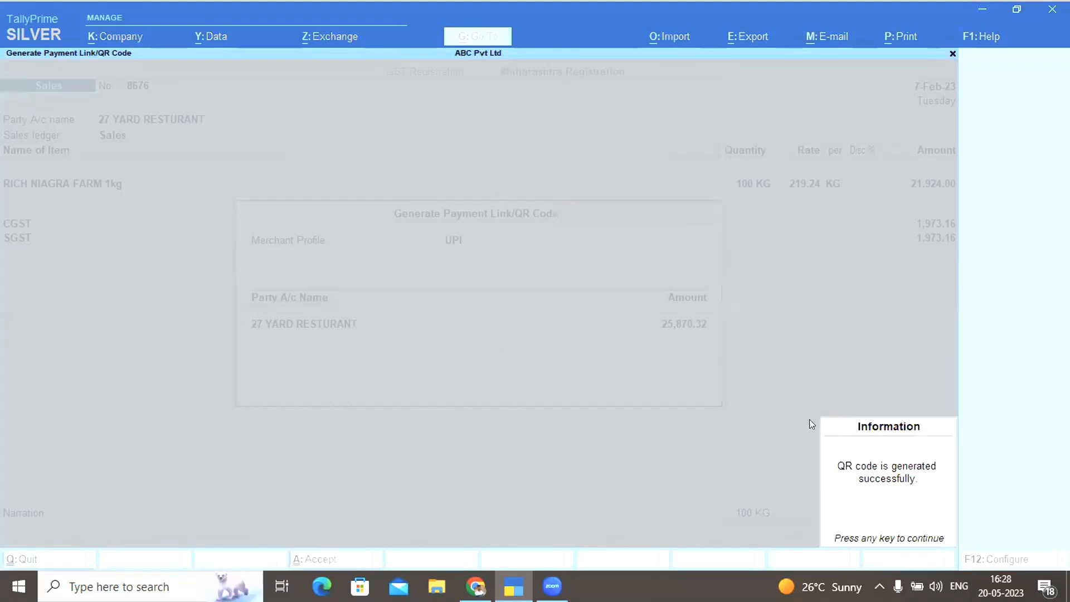
left_click(883, 494)
key("Escape")
key("Return")
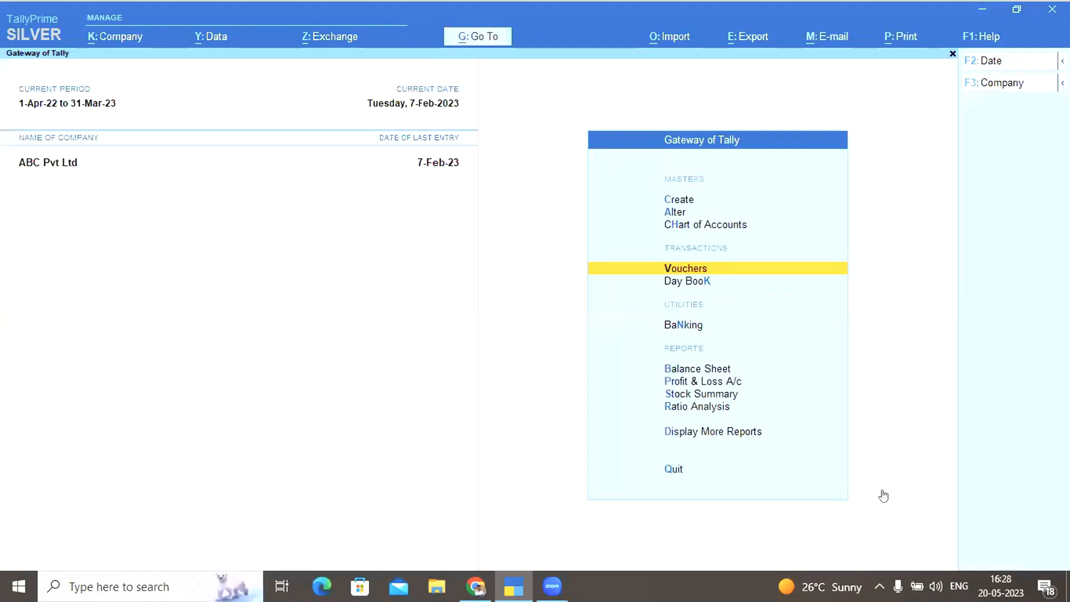
Check the Day Book, then open voucher 8676 via Statistics > Sales for February
key("k")
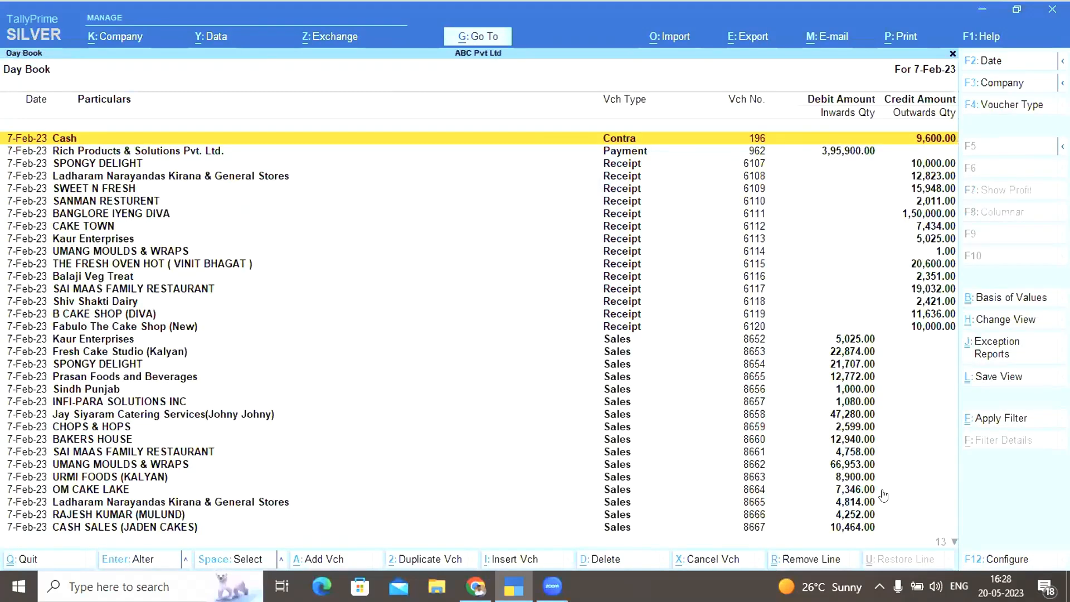
key("End")
key("Escape")
key("Escape")
key("Escape")
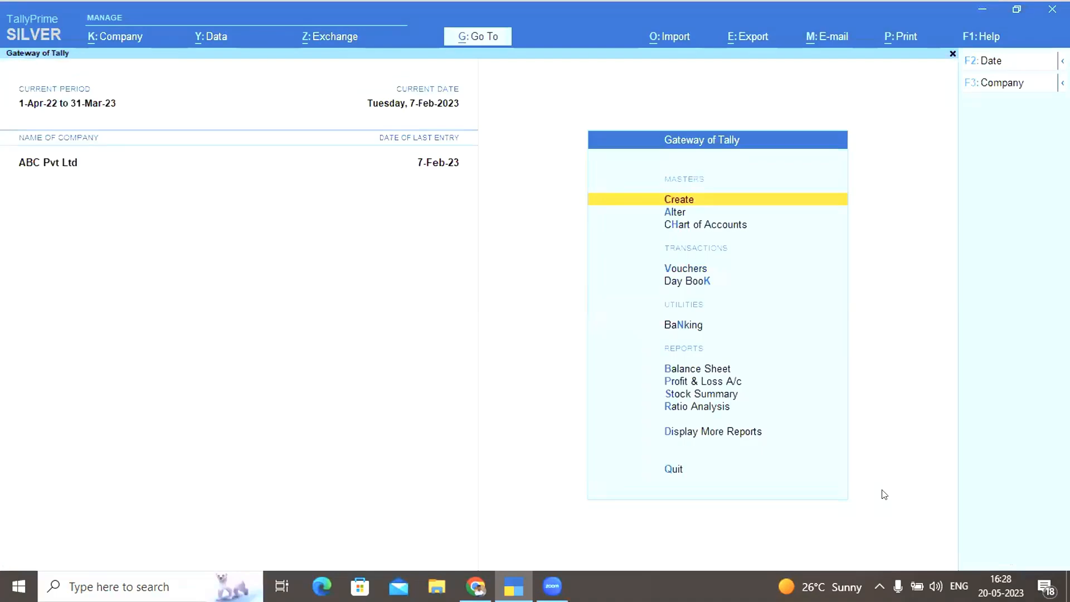
key("d")
key("s")
key("s")
key("s")
key("Return")
key("Return")
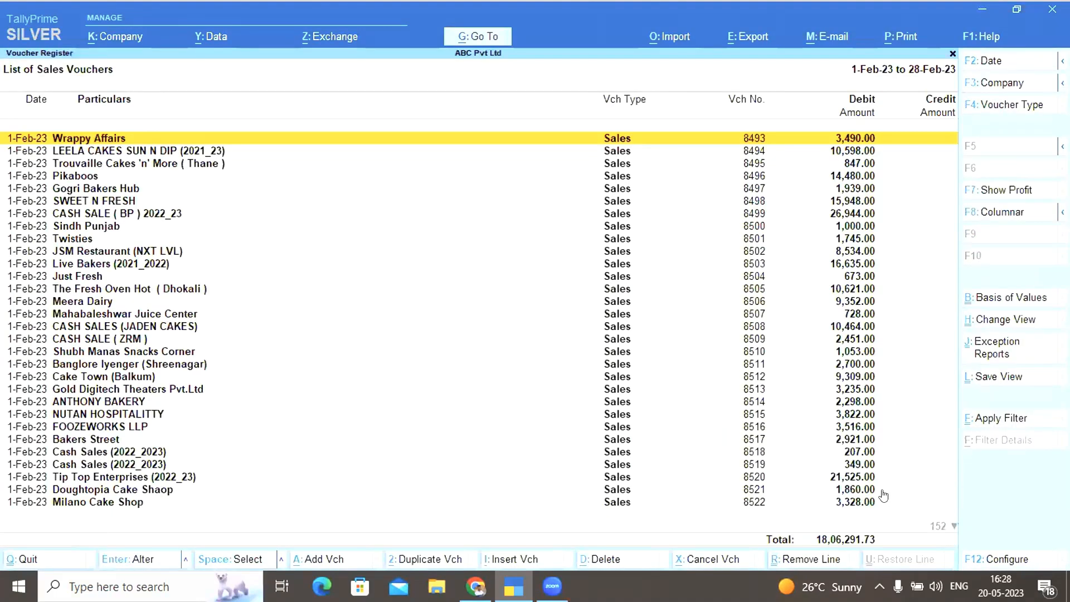
key("End")
key("Return")
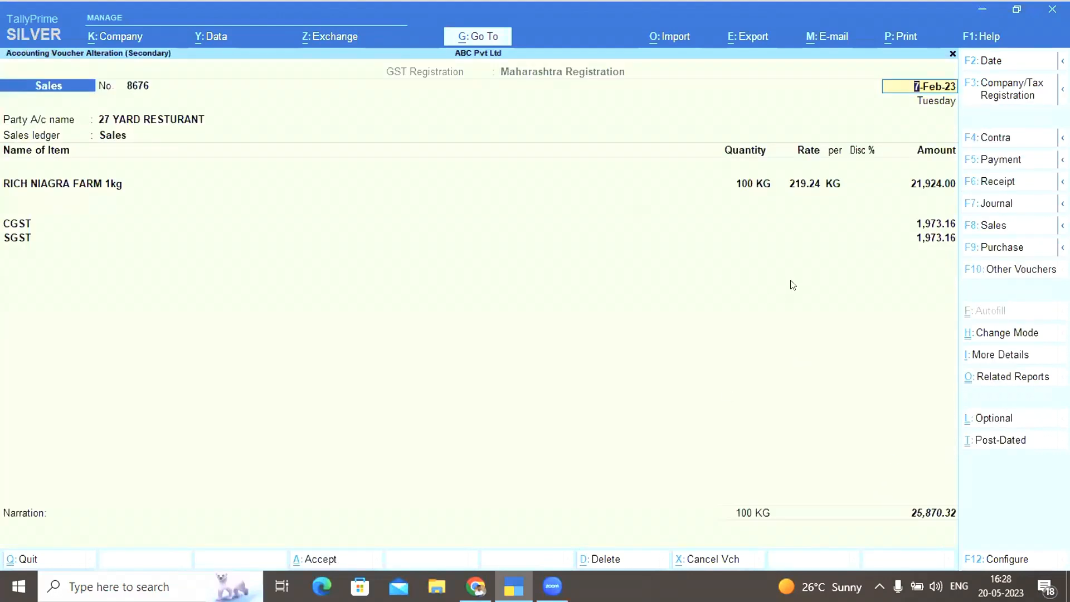
Preview voucher 8676's Tax Invoice and inspect its scan-to-pay QR code
key("alt")
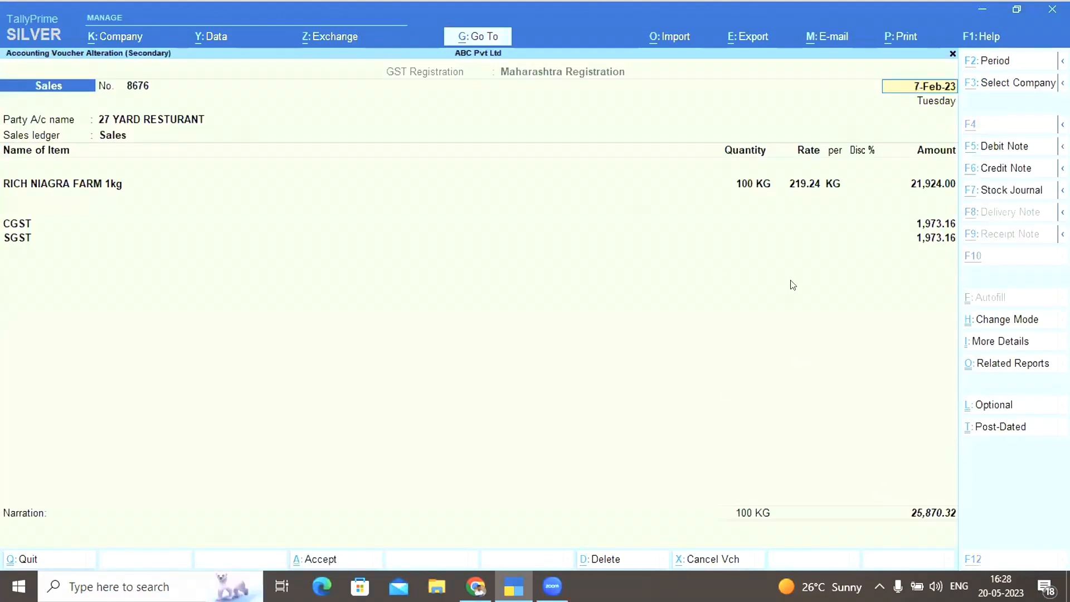
key("alt+p")
key("Return")
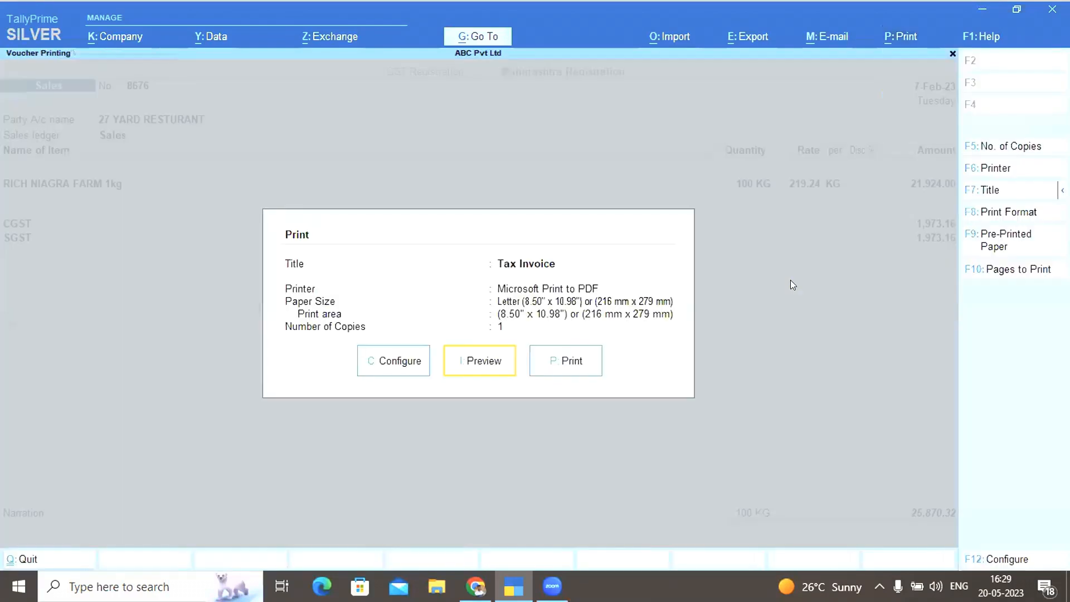
left_click(483, 361)
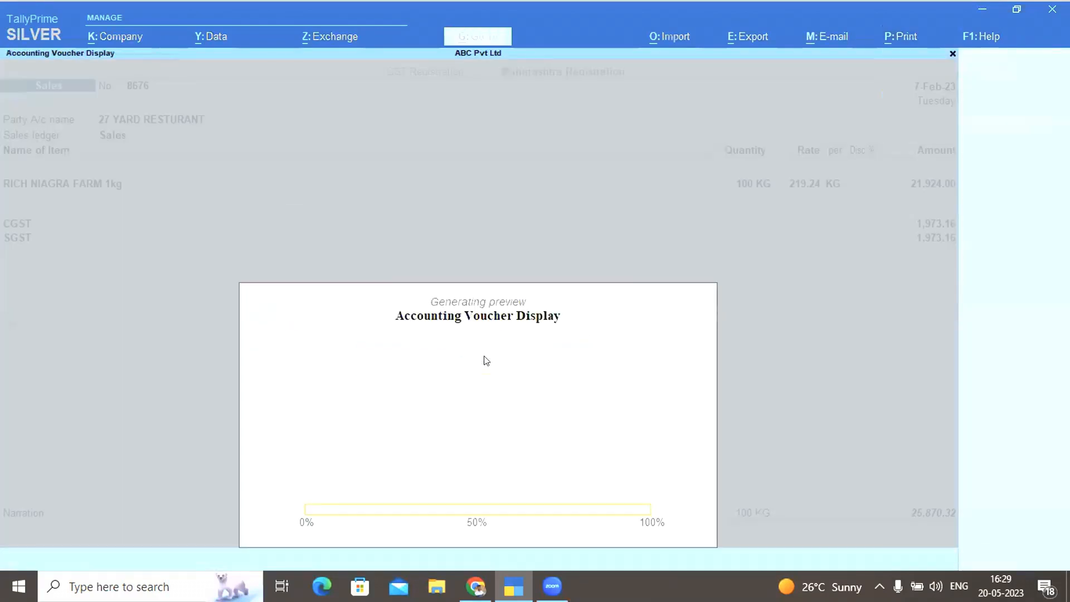
left_click(484, 357)
scroll(484, 356, "down", 7)
scroll(486, 361, "down", 3)
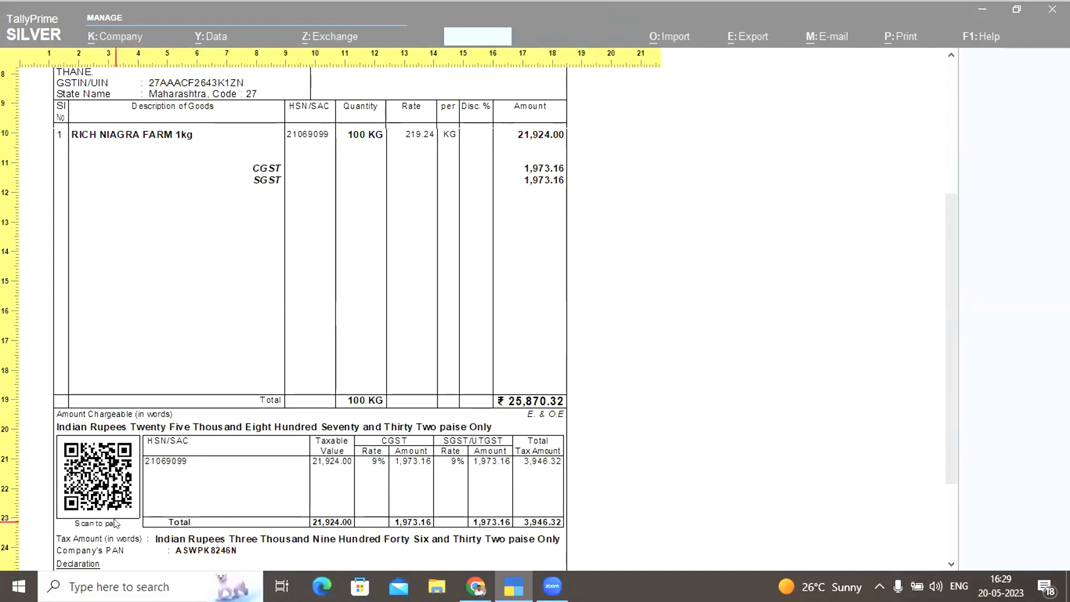
left_click(629, 406)
Close the invoice preview, the voucher and the sales register
key("Escape")
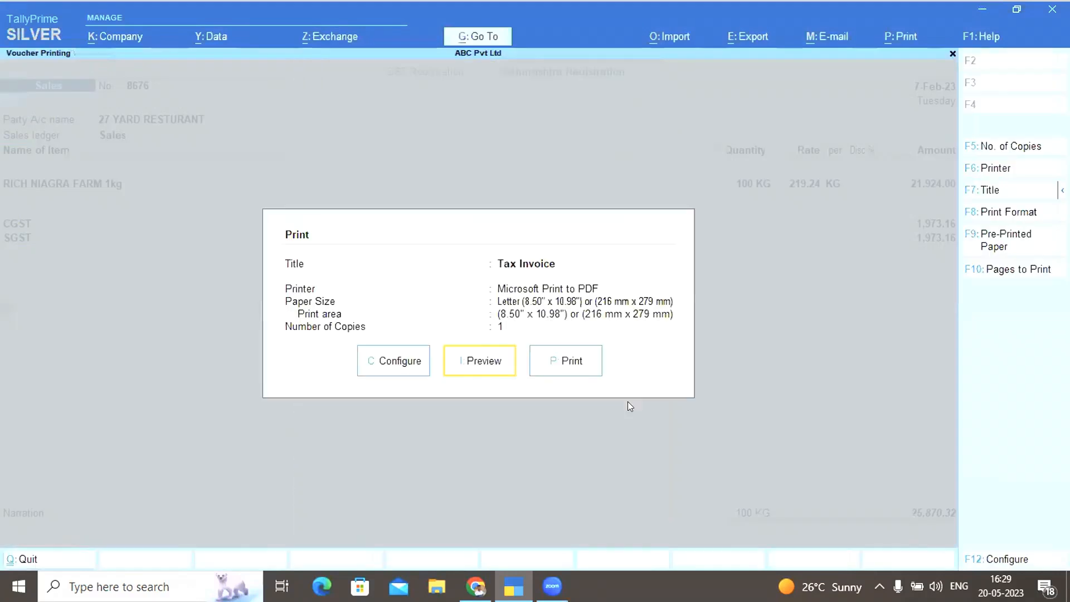
key("Escape")
key("Escape")
key("Return")
key("Escape")
key("Escape")
key("Escape")
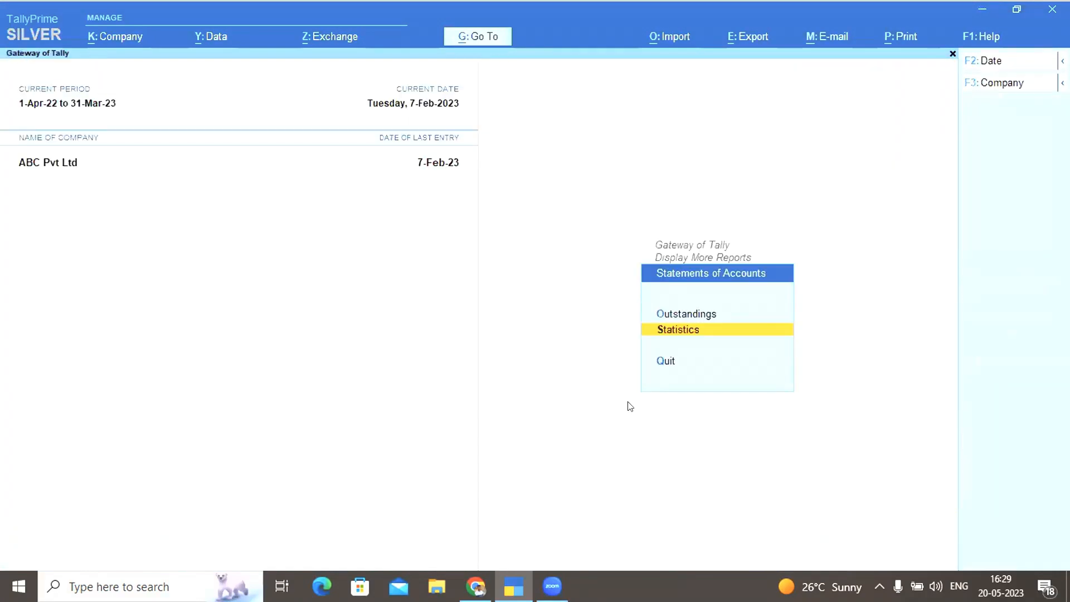
key("Escape")
key("Escape")
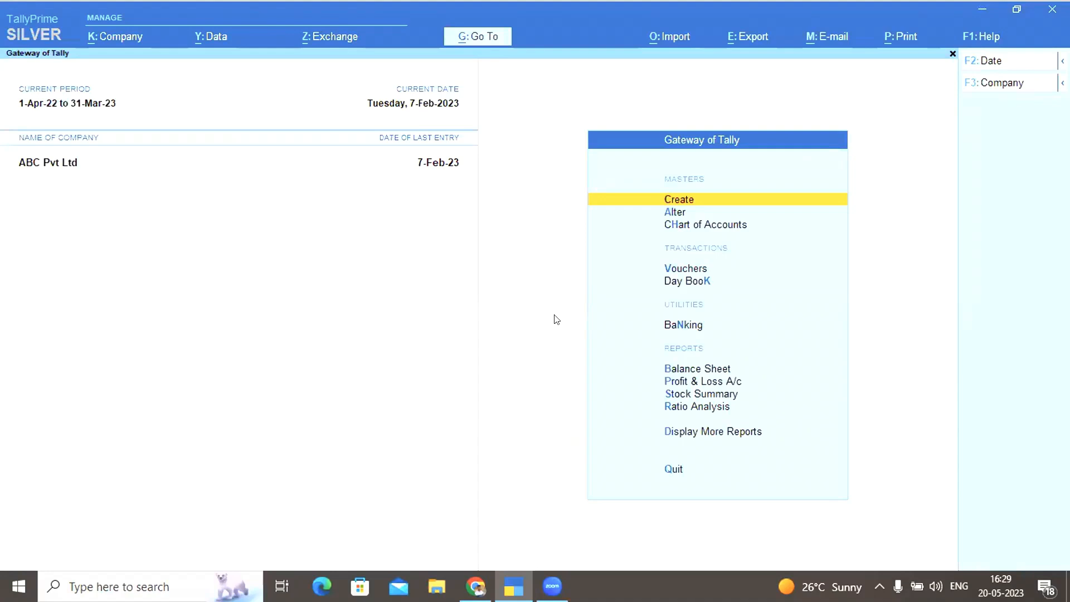
Decline quitting TallyPrime and open Company Features for ABC Pvt Ltd with F11
key("Escape")
key("Escape")
key("n")
key("Escape")
key("Escape")
key("Escape")
key("Escape")
key("Escape")
key("Escape")
key("F11")
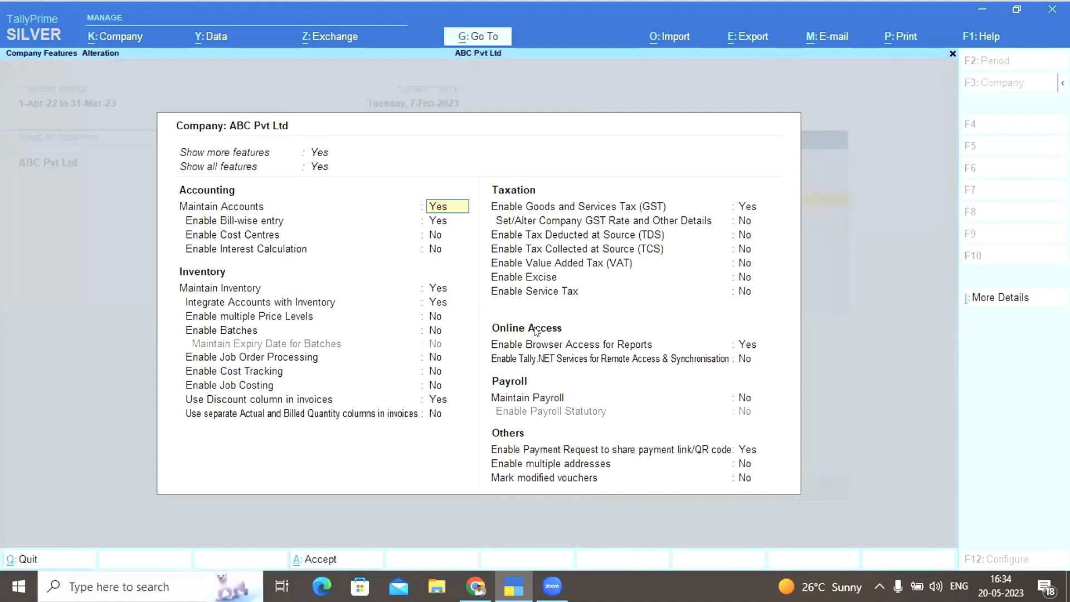
Open the GST registration details from the Enable GST field in Company Features
left_click(746, 207)
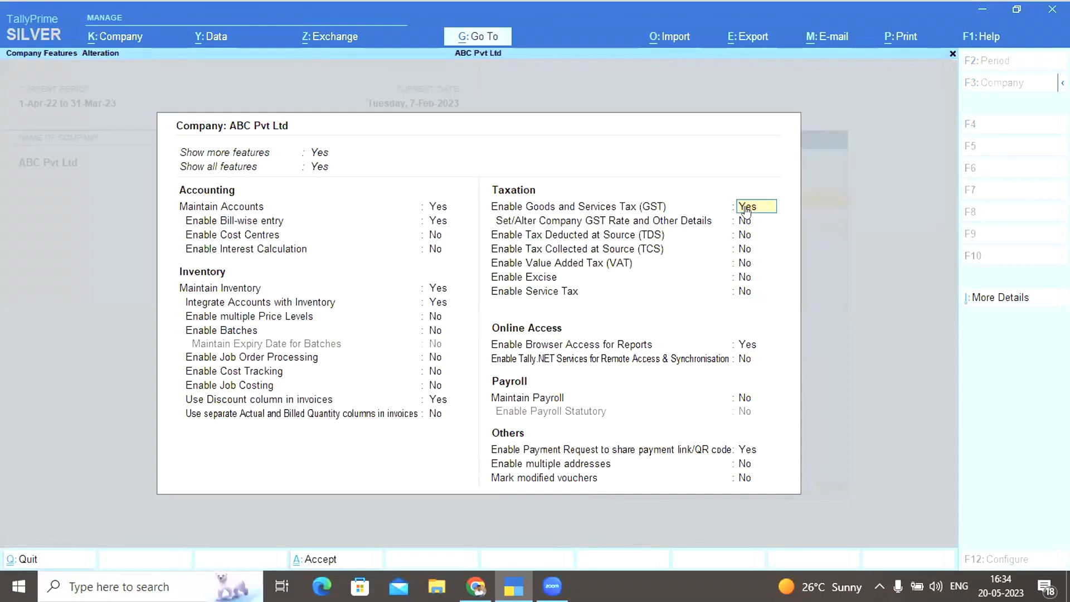
key("Return")
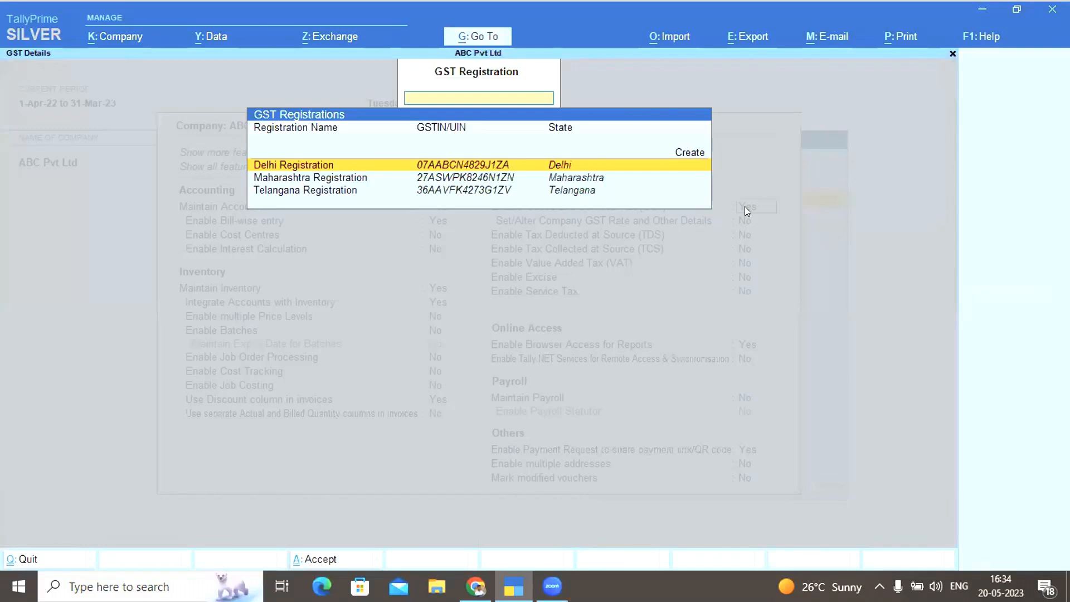
Open Delhi Registration, keeping Regular type and Monthly GSTR-1 periodicity
key("Down")
key("Down")
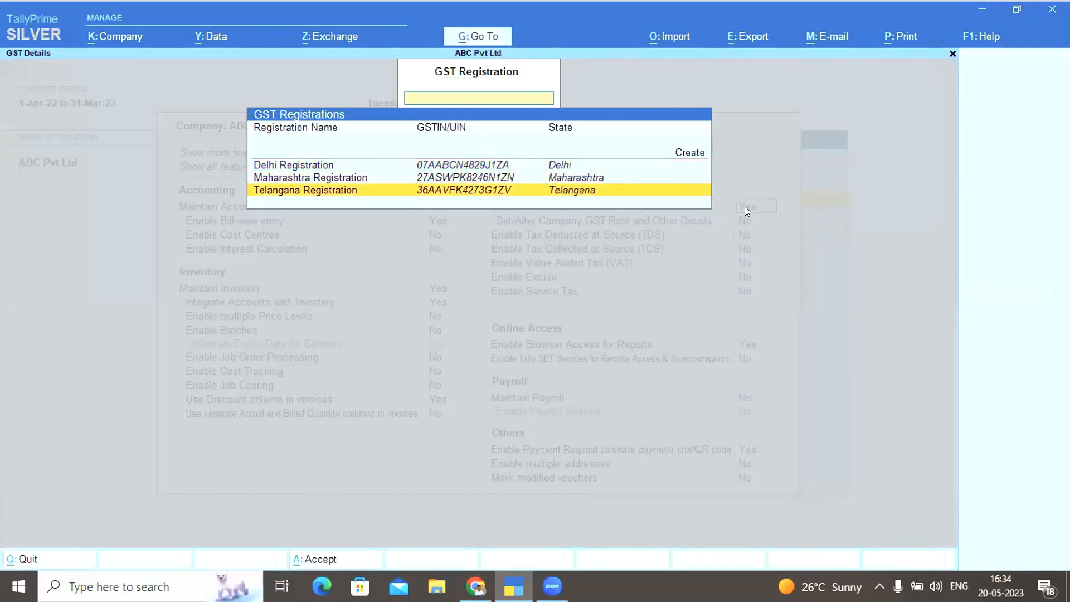
key("Up")
key("Up")
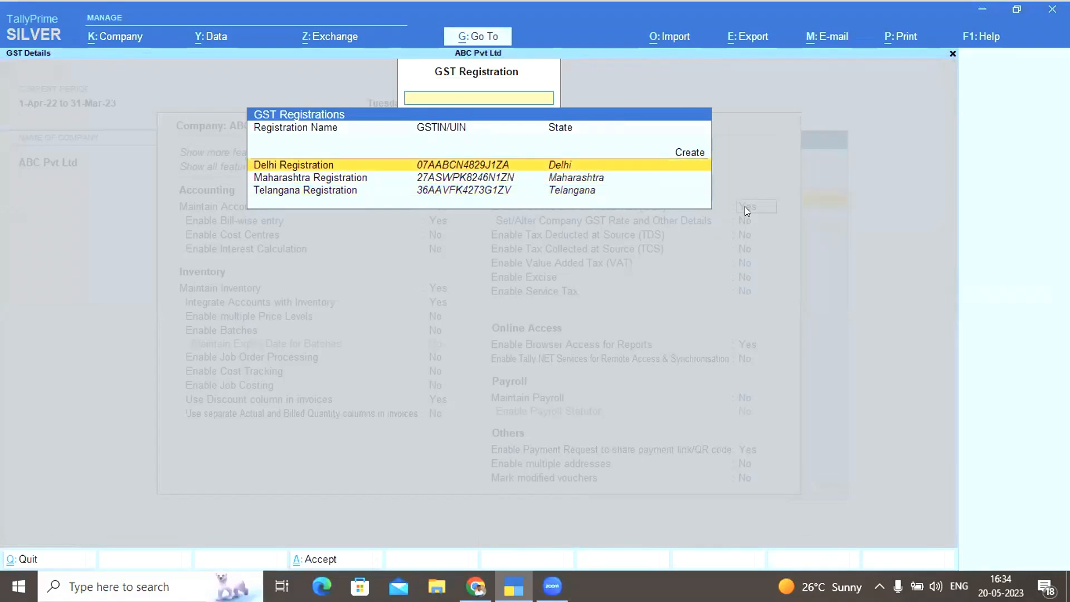
key("Return")
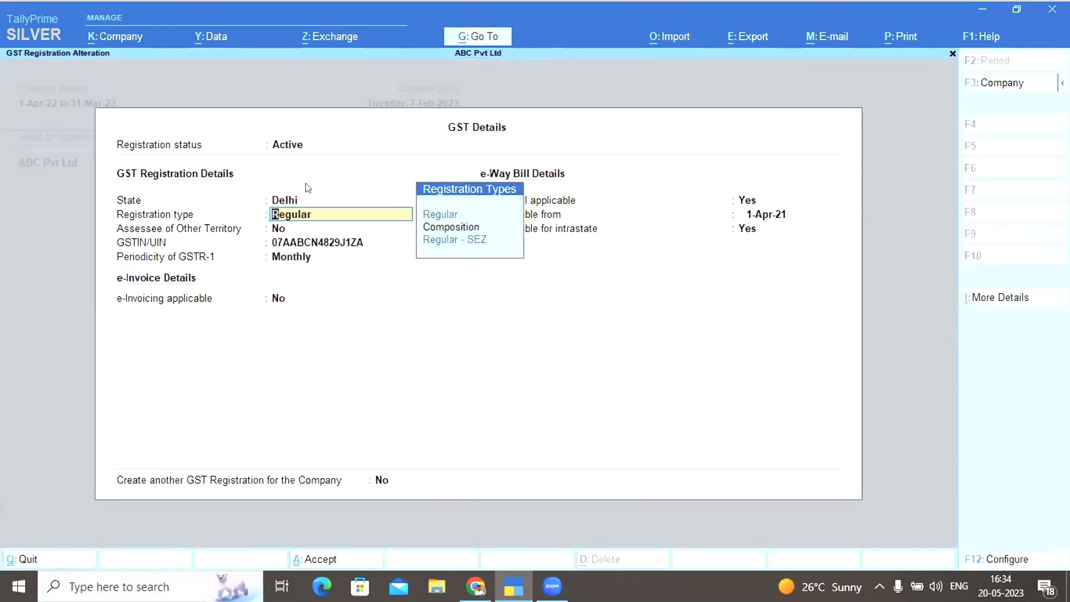
left_click(281, 202)
key("Return")
key("Return")
key("Return")
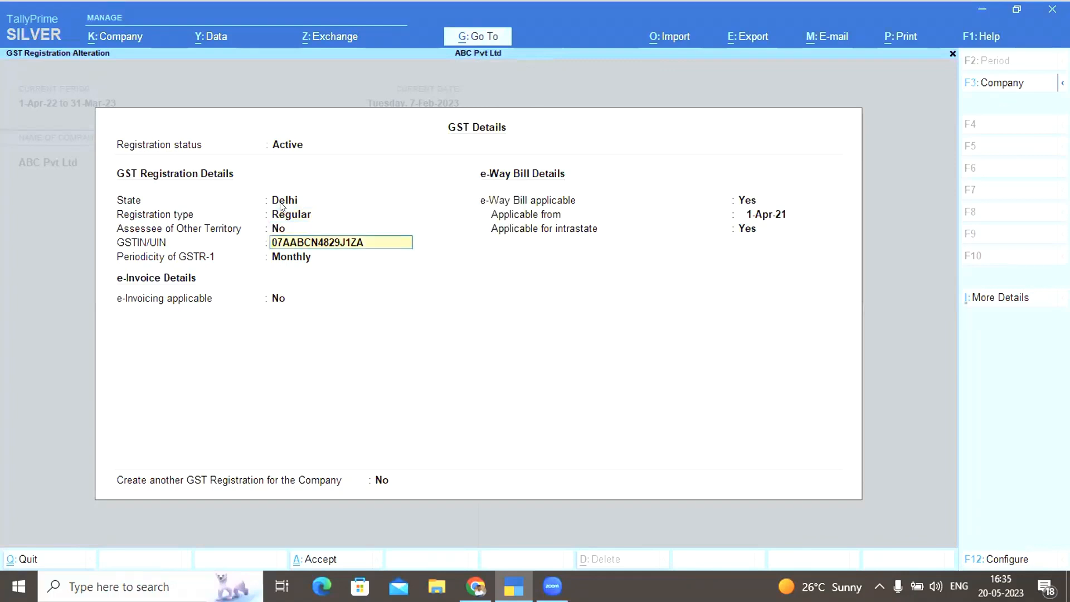
key("Return")
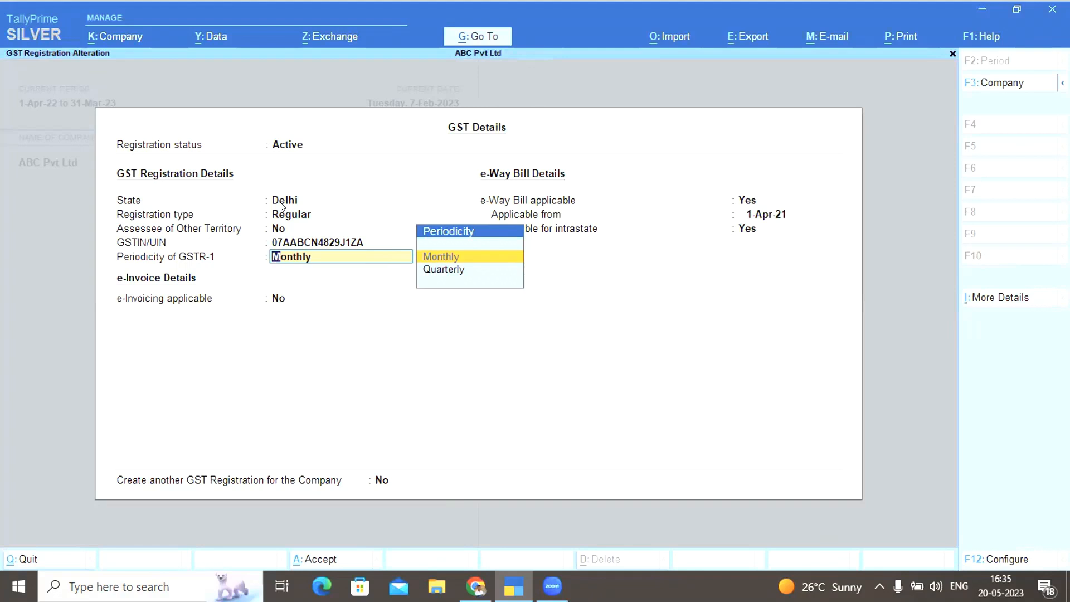
key("Return")
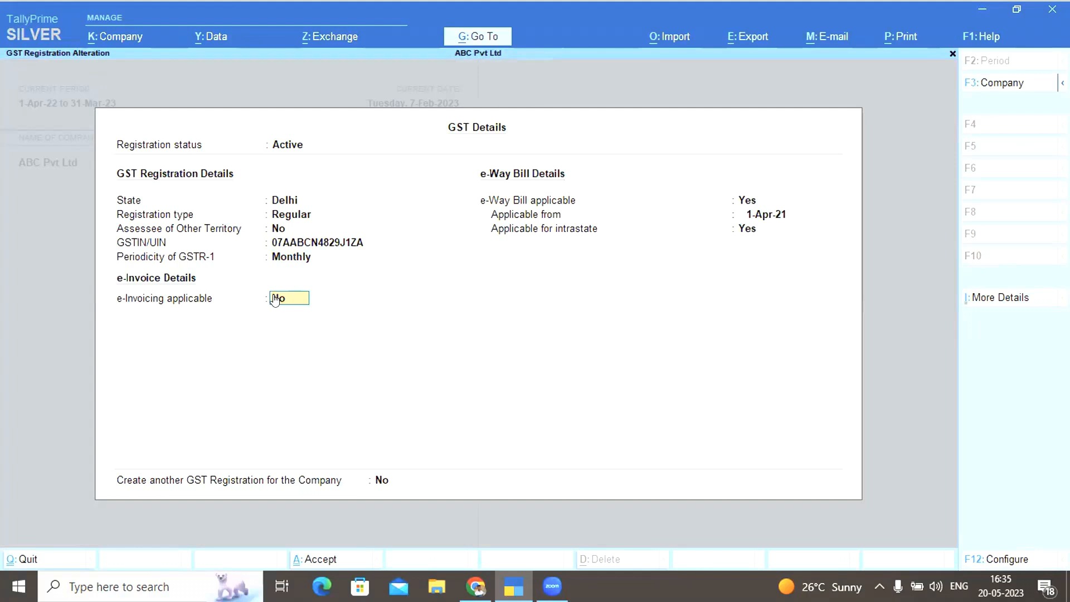
Set Delhi e-invoicing to Yes then back to No, and save the registration
key("y")
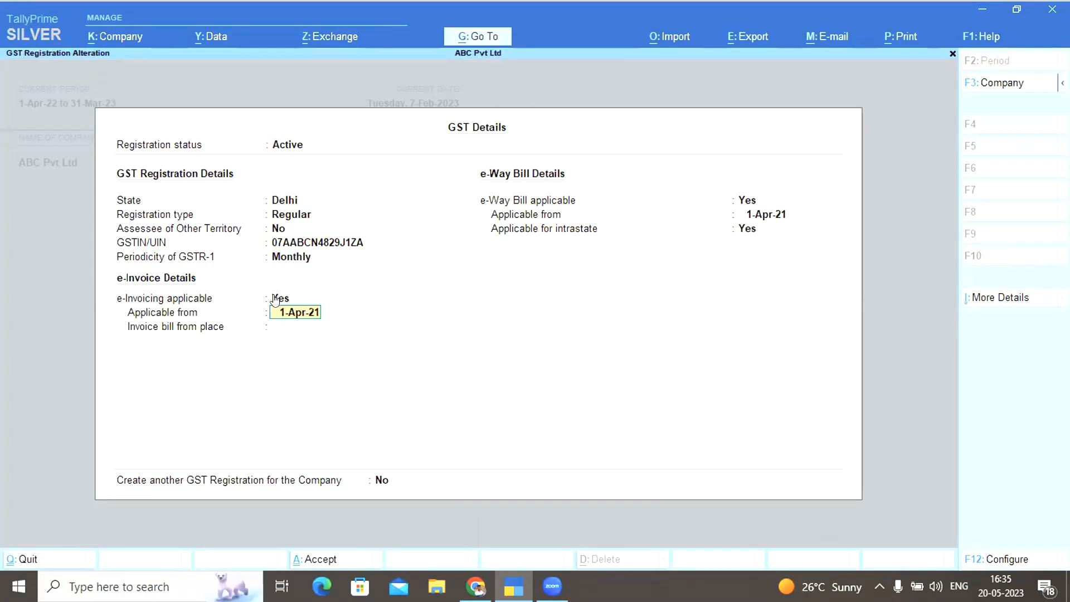
left_click(275, 299)
key("n")
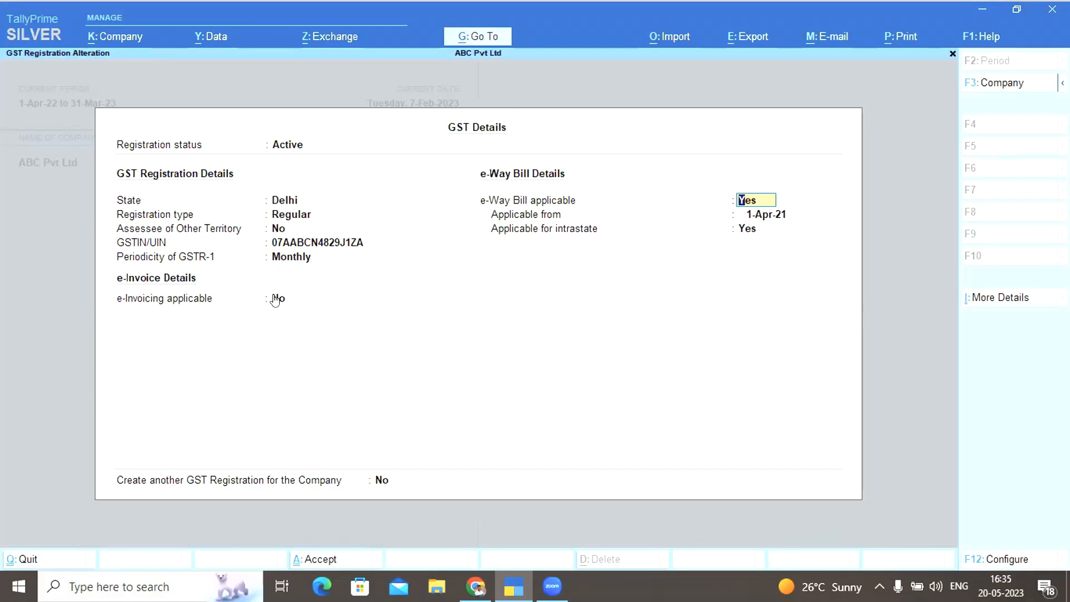
key("ctrl")
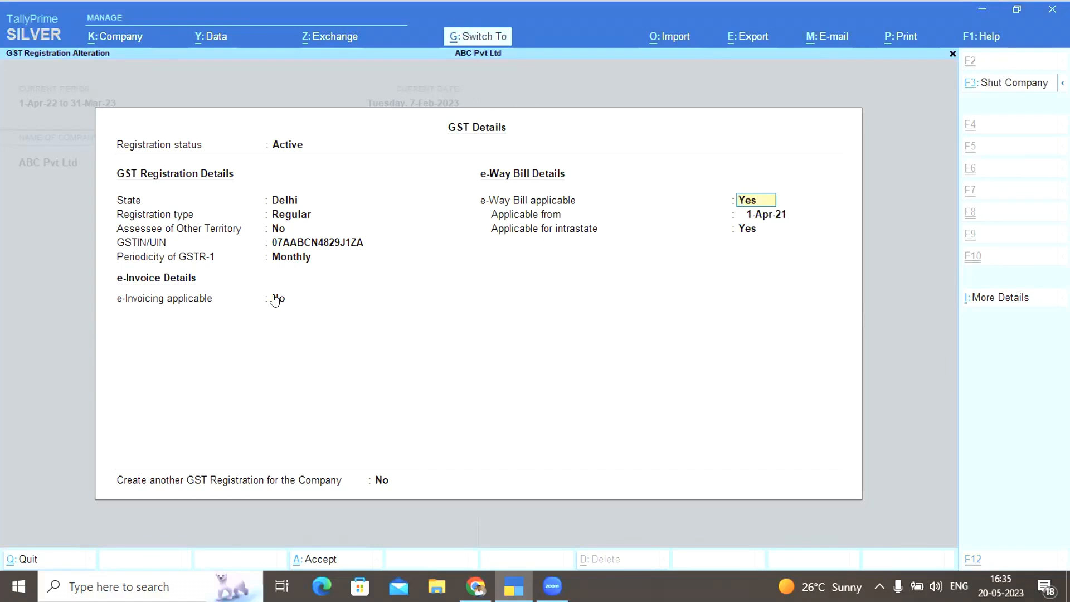
key("ctrl+a")
key("Down")
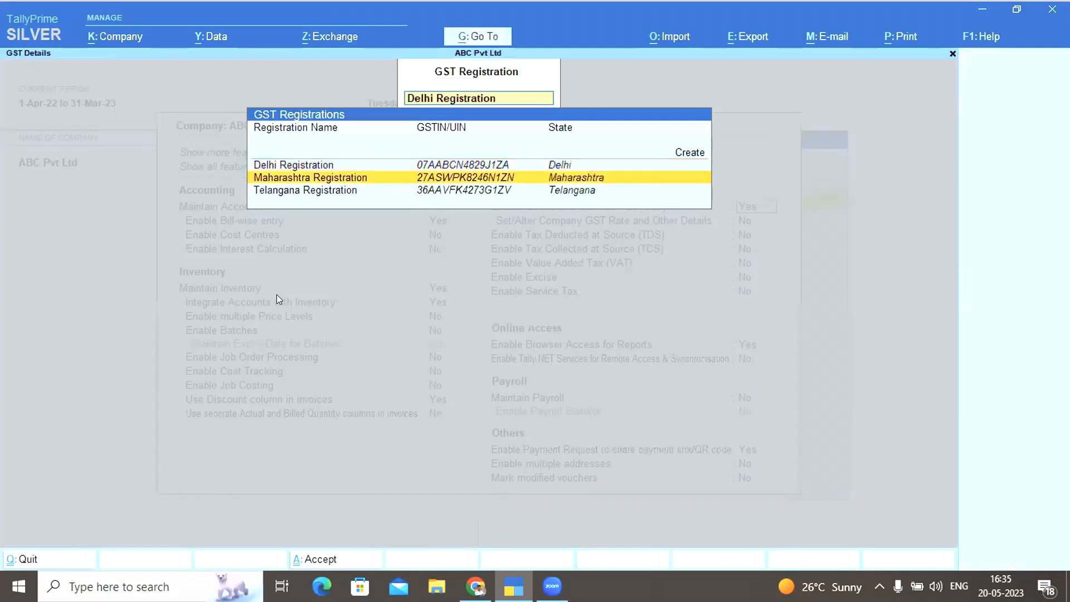
Make Maharashtra e-invoicing applicable from 1-Jan-21 with Mumbai as bill-from place
key("Return")
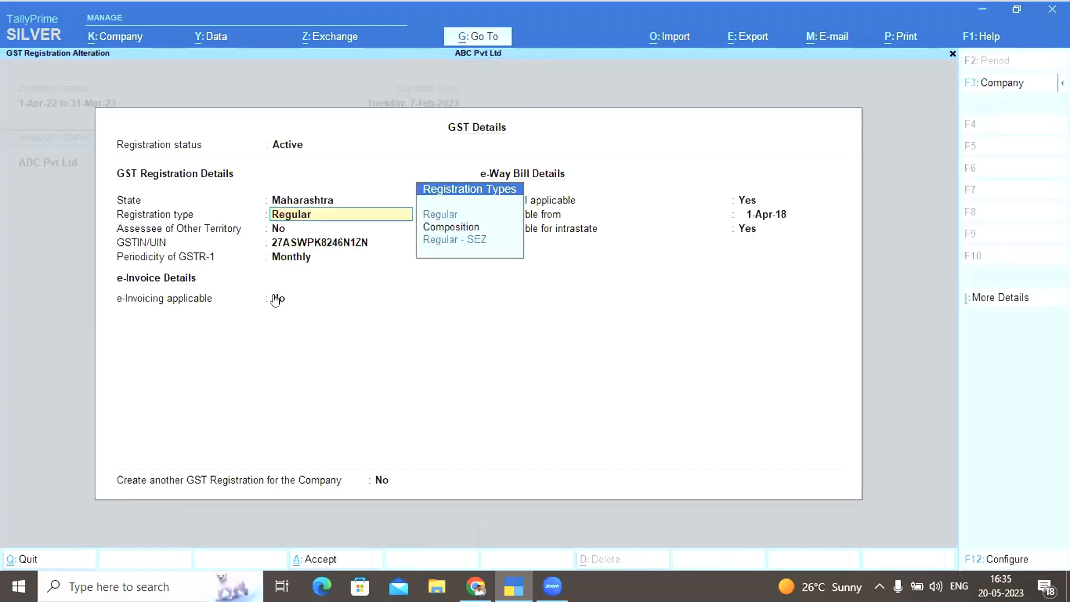
key("BackSpace")
key("Return")
key("Return")
key("Return")
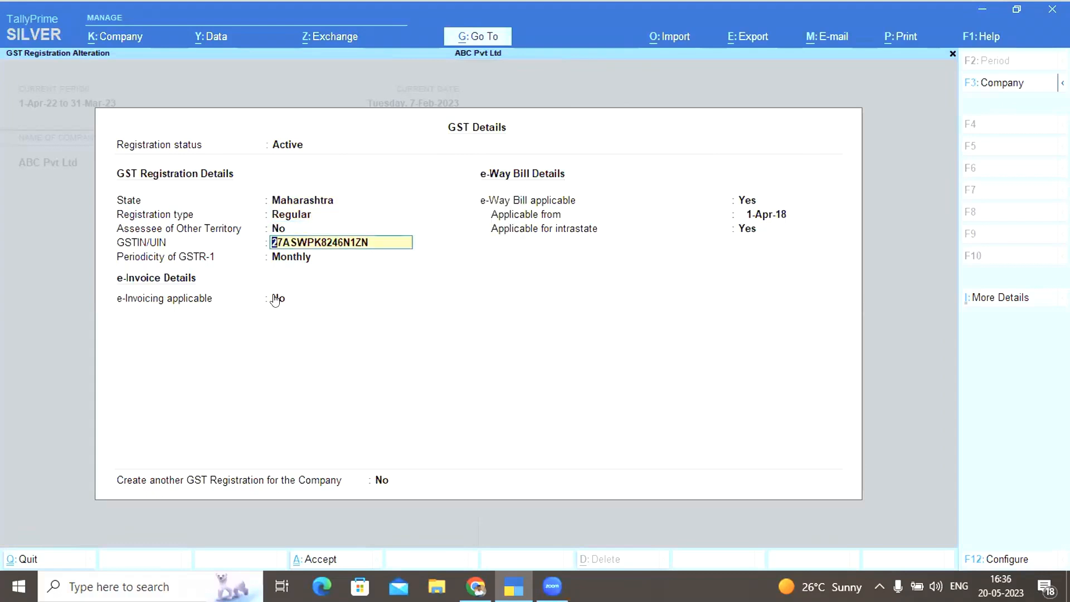
key("Return")
key("Return")
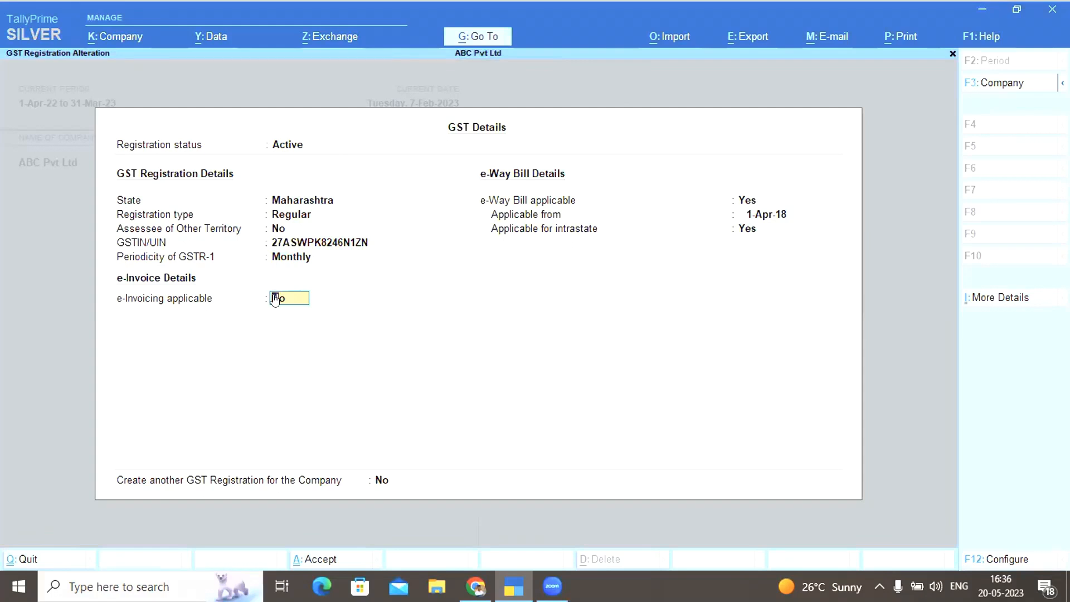
key("y")
key("Return")
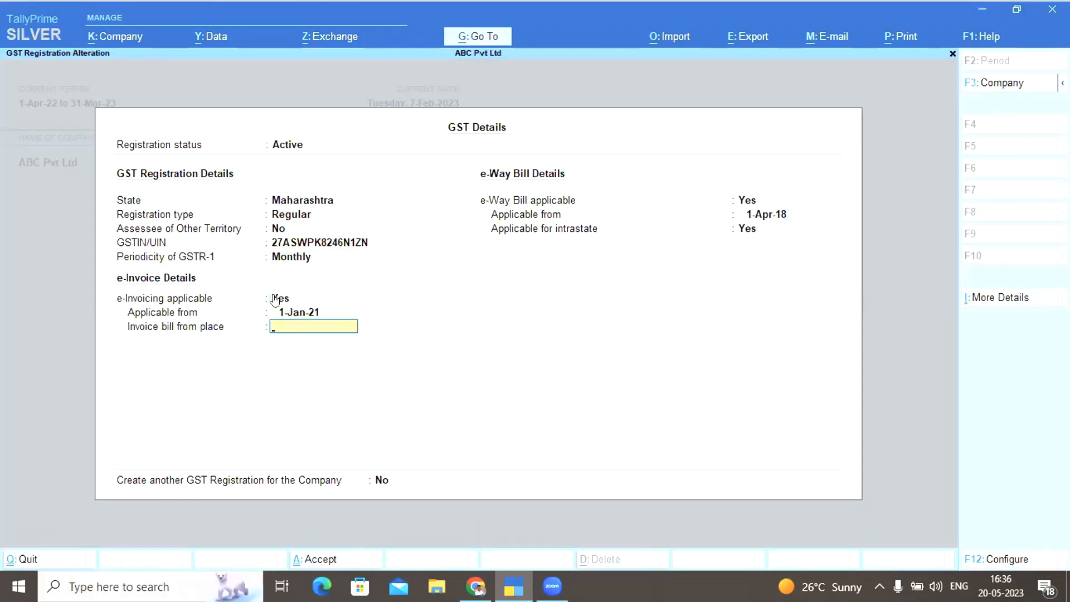
type("Mumba")
key("Return")
key("ctrl+a")
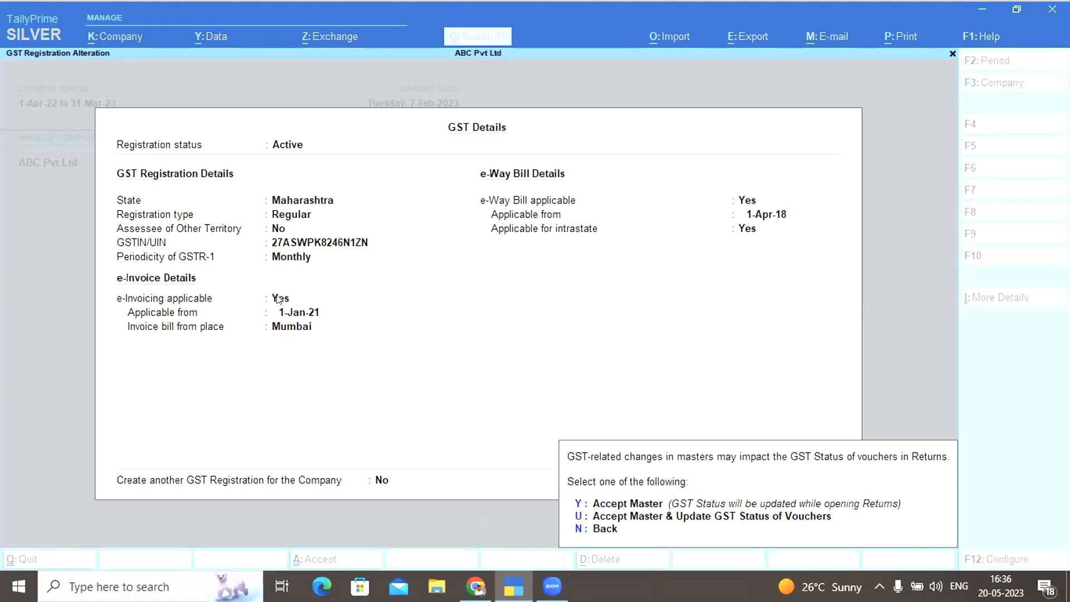
Confirm Maharashtra, then enable Delhi e-invoicing from 1-Apr-21 with Delhi as bill-from place
key("y")
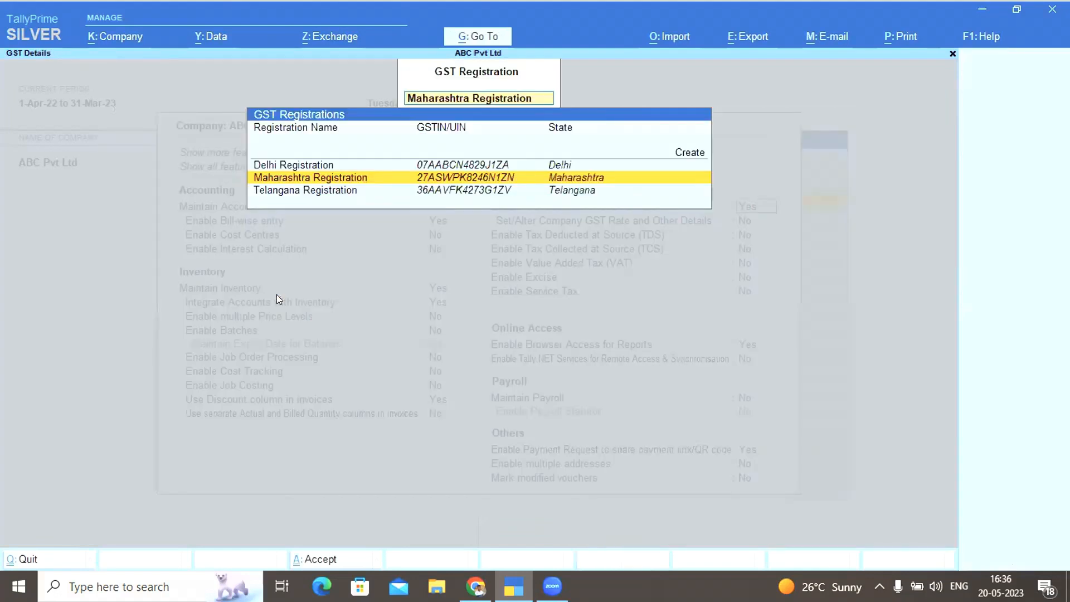
key("Up")
key("Return")
key("Return")
key("Return")
key("Return")
key("Return")
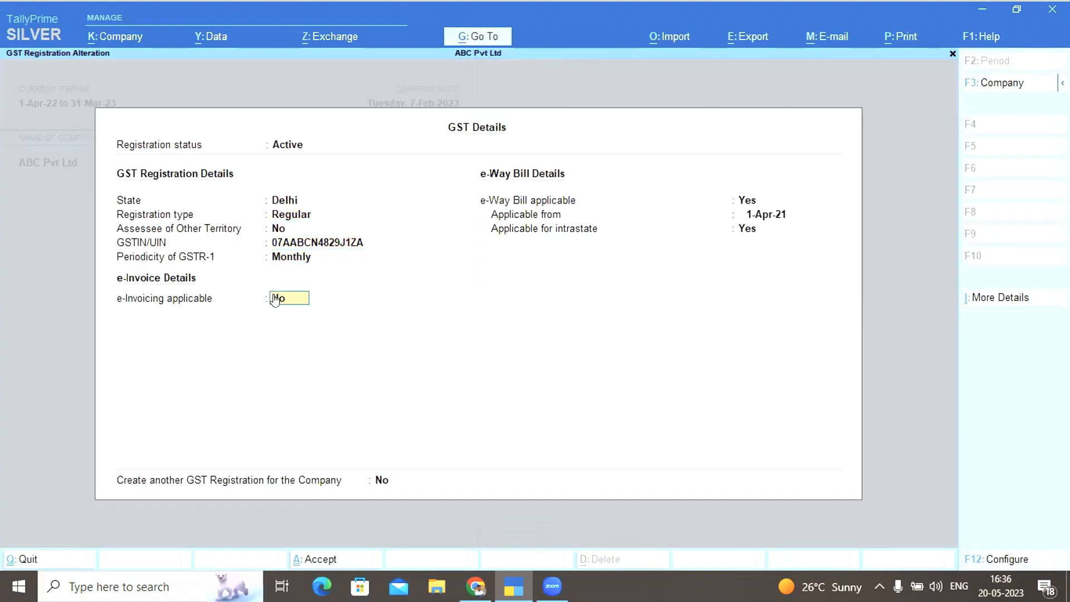
key("y")
key("Return")
key("Return")
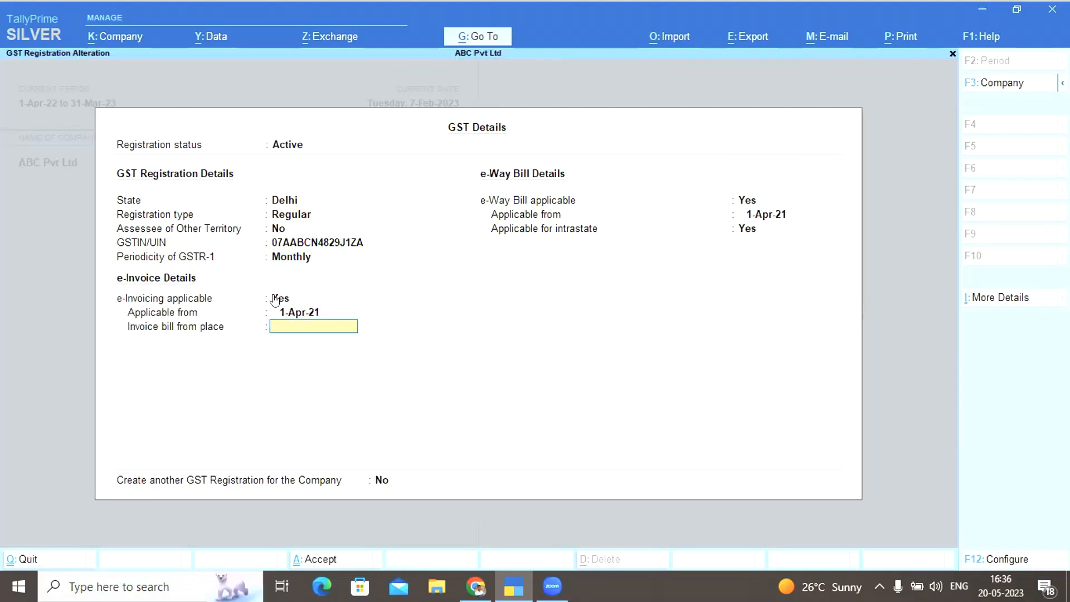
type("Delhi")
key("Return")
key("ctrl+a")
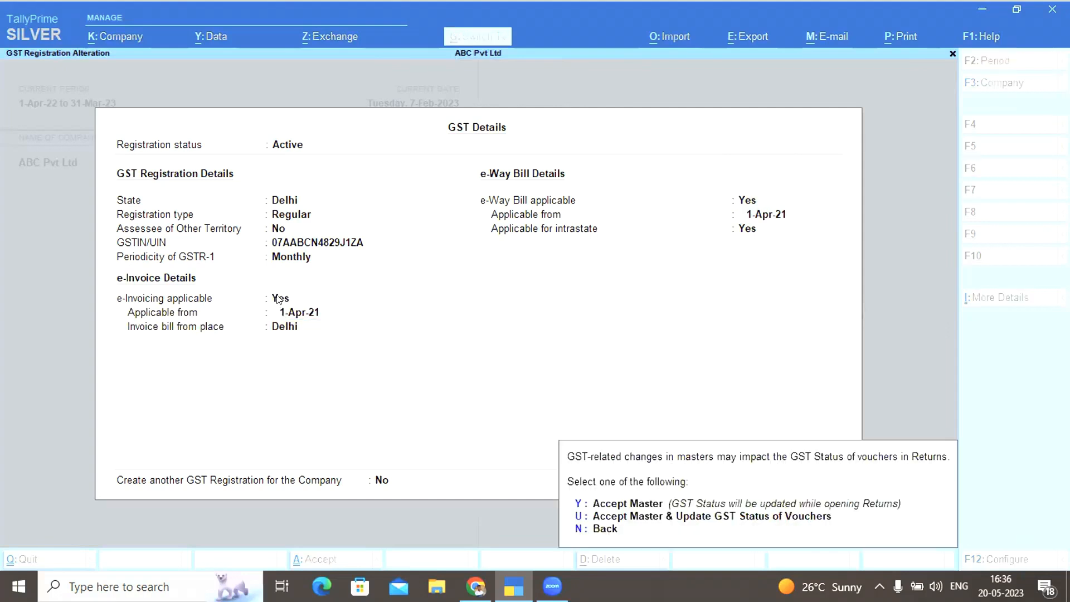
key("y")
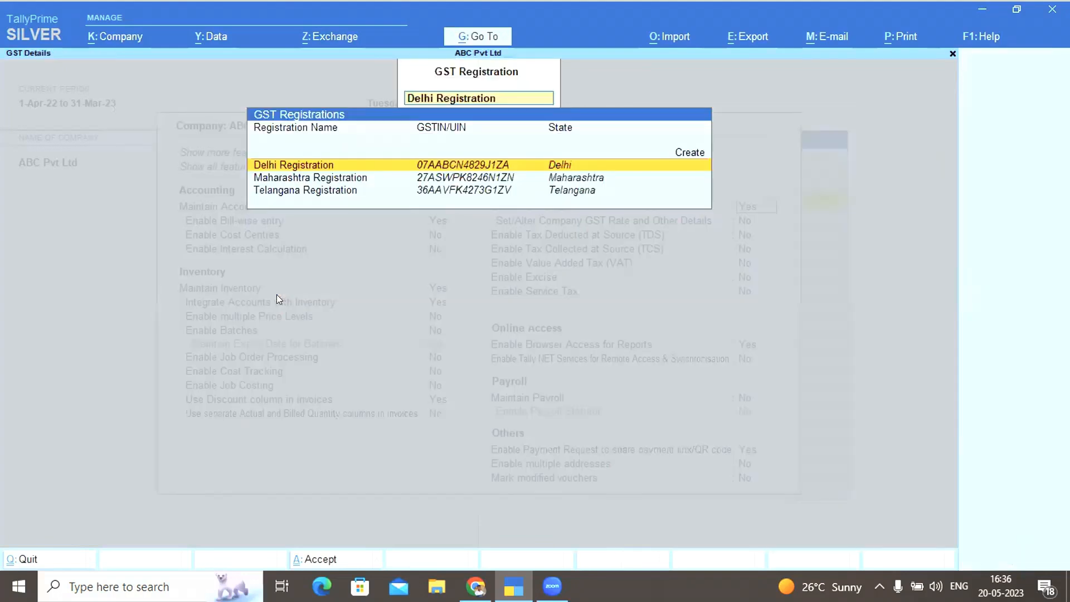
Review the Telangana registration, then back out to Gateway of Tally without quitting
key("Down")
key("Down")
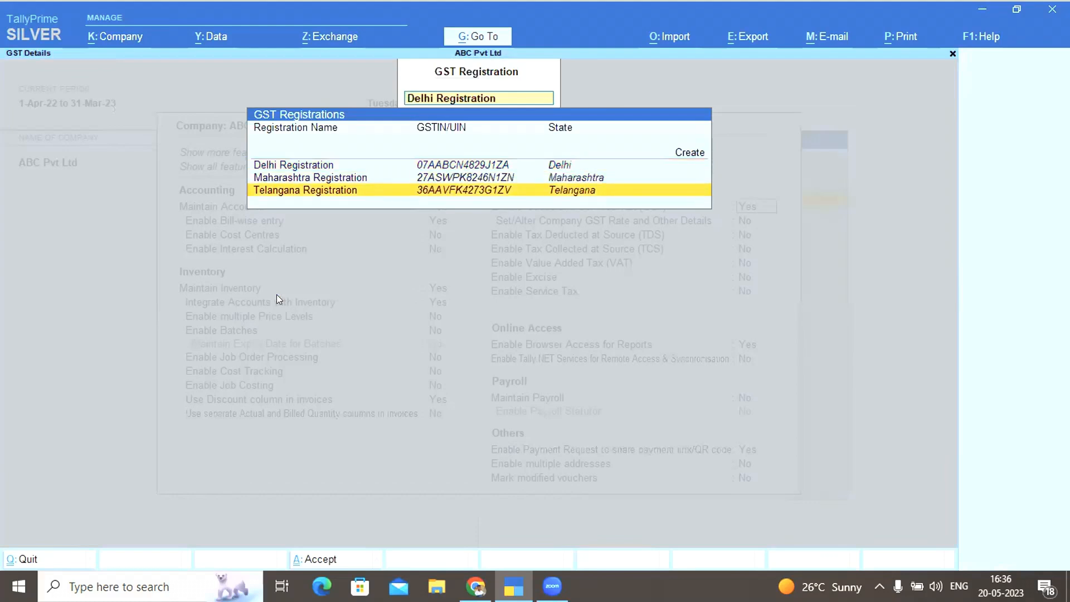
key("Return")
key("Escape")
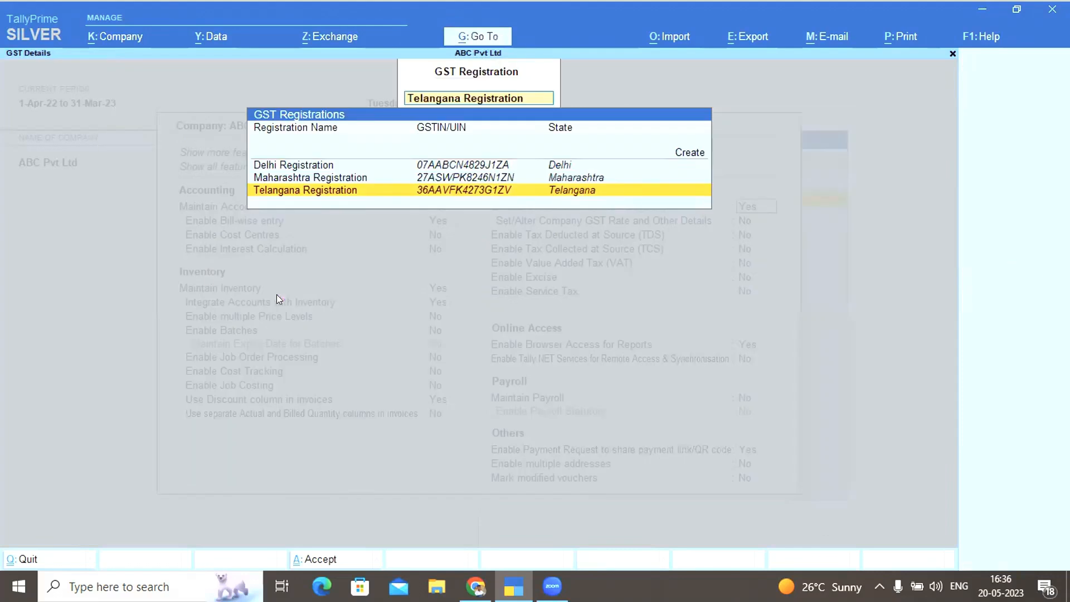
key("Escape")
key("Escape")
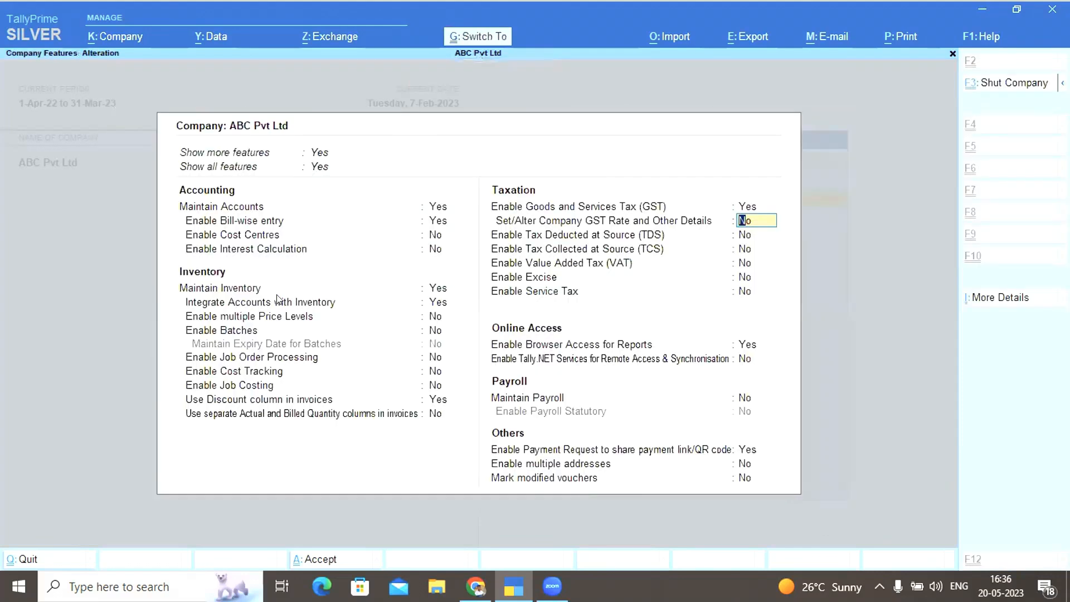
key("Escape")
key("Escape")
key("n")
key("Down")
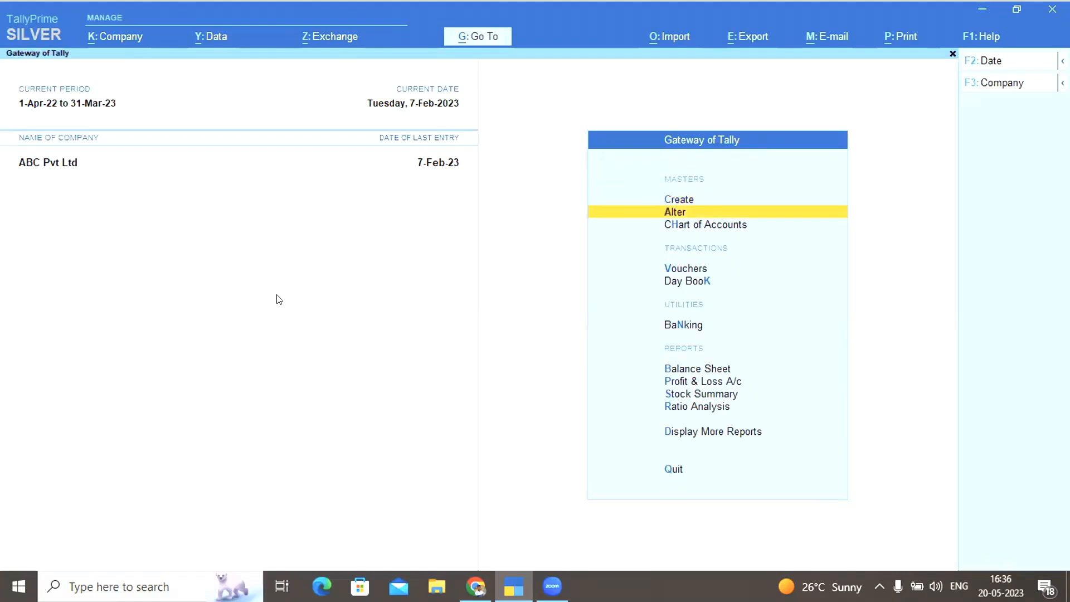
Open the Sales Telangana voucher type for alteration from the Alter voucher type list
key("Return")
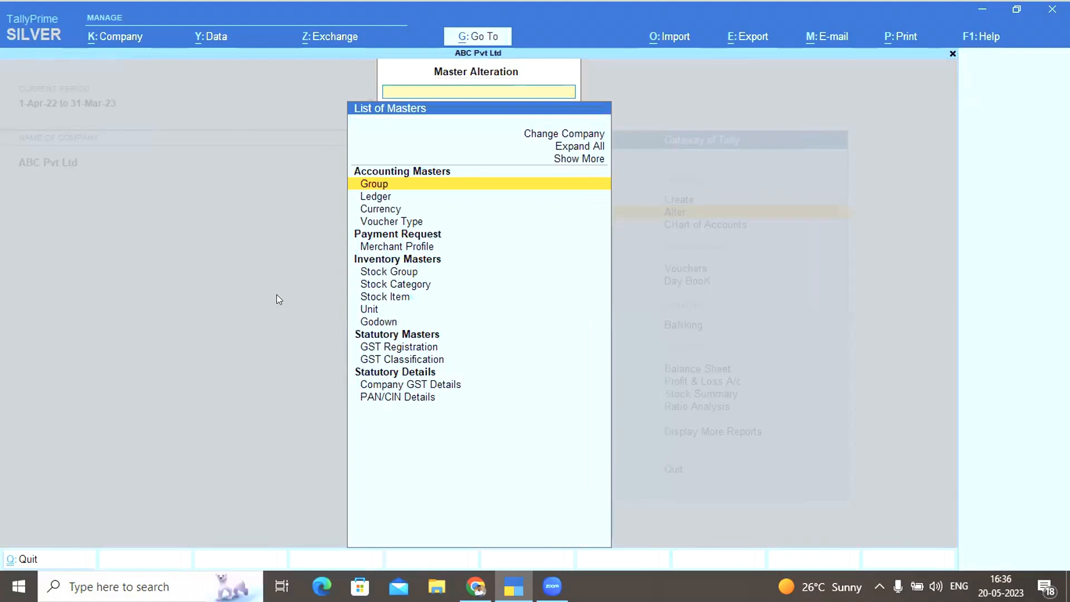
key("Down")
key("Down")
key("Down")
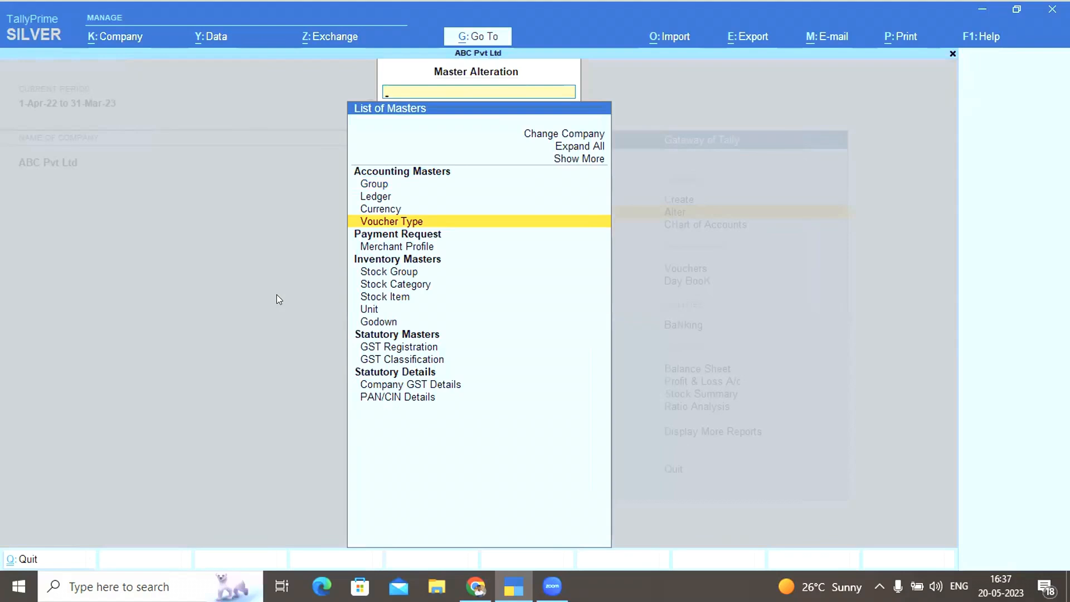
key("Return")
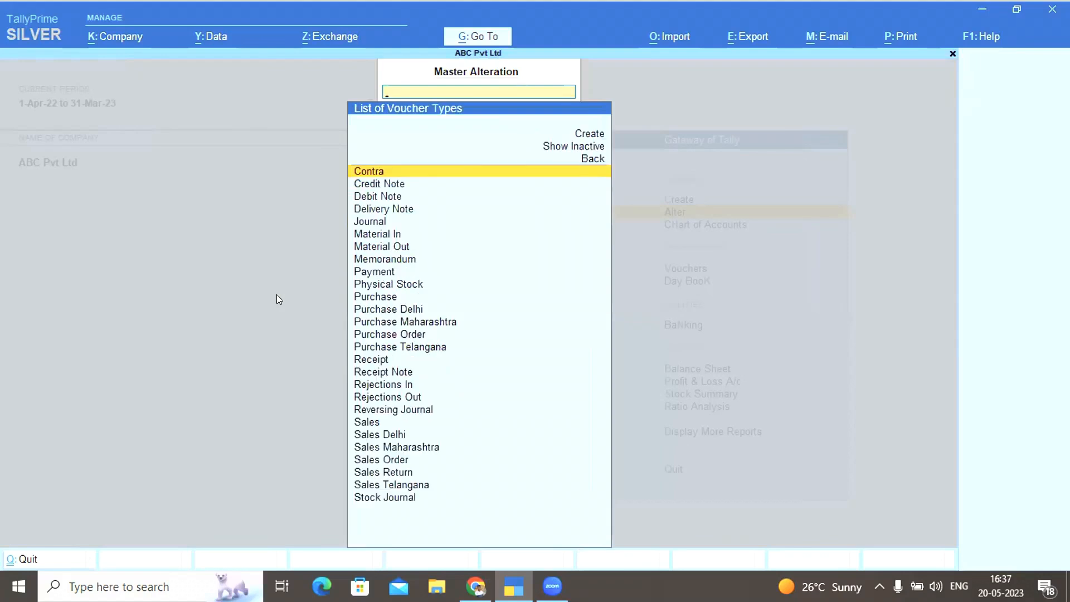
type("Sal")
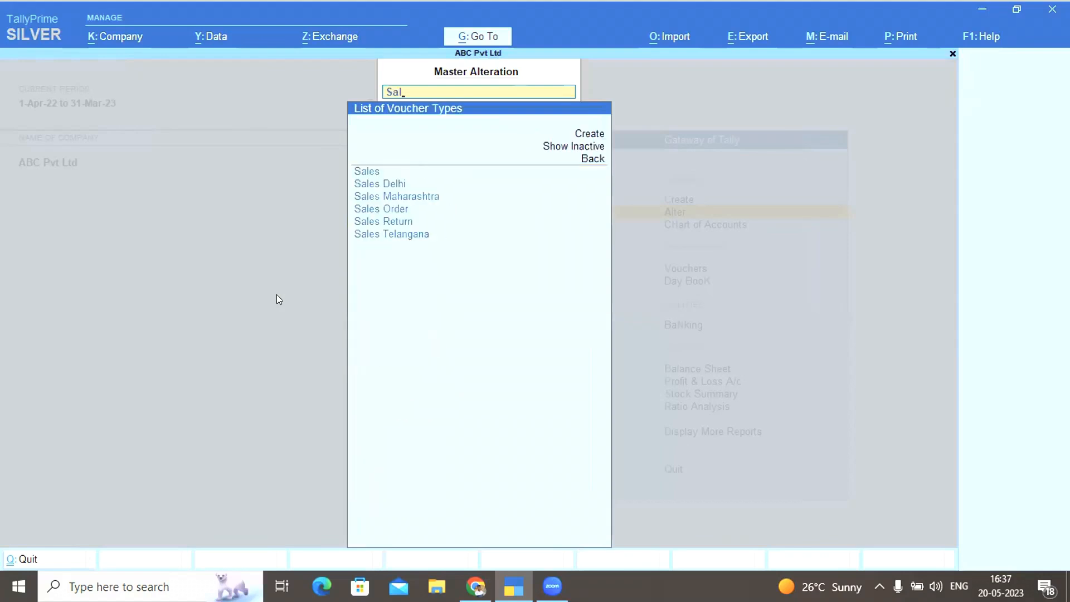
key("Escape")
key("Escape")
key("Return")
key("Down")
key("Down")
key("Down")
key("Return")
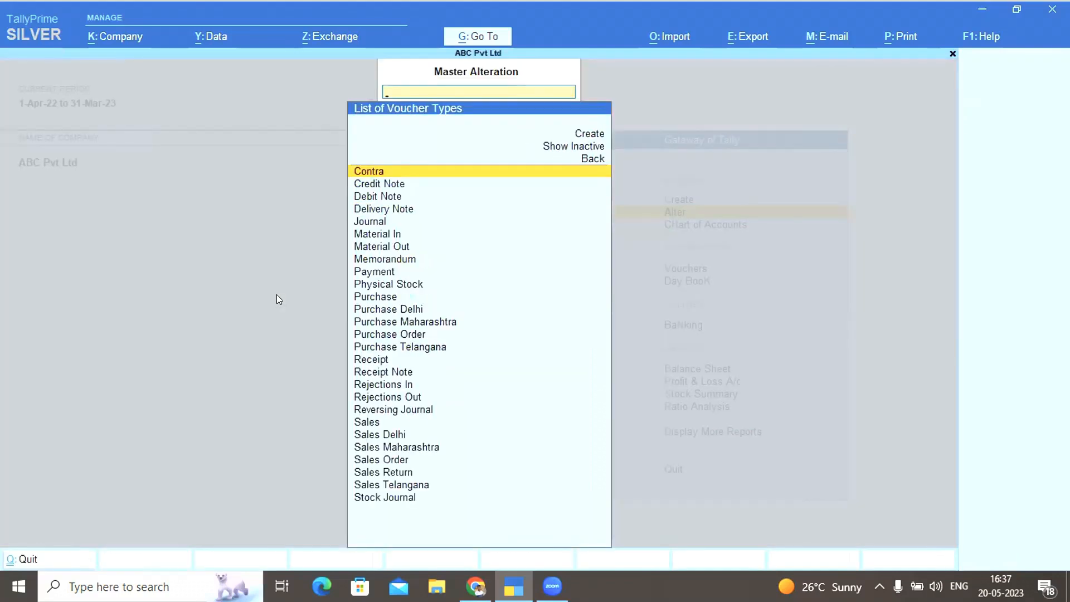
type("Sal")
key("Down")
key("Down")
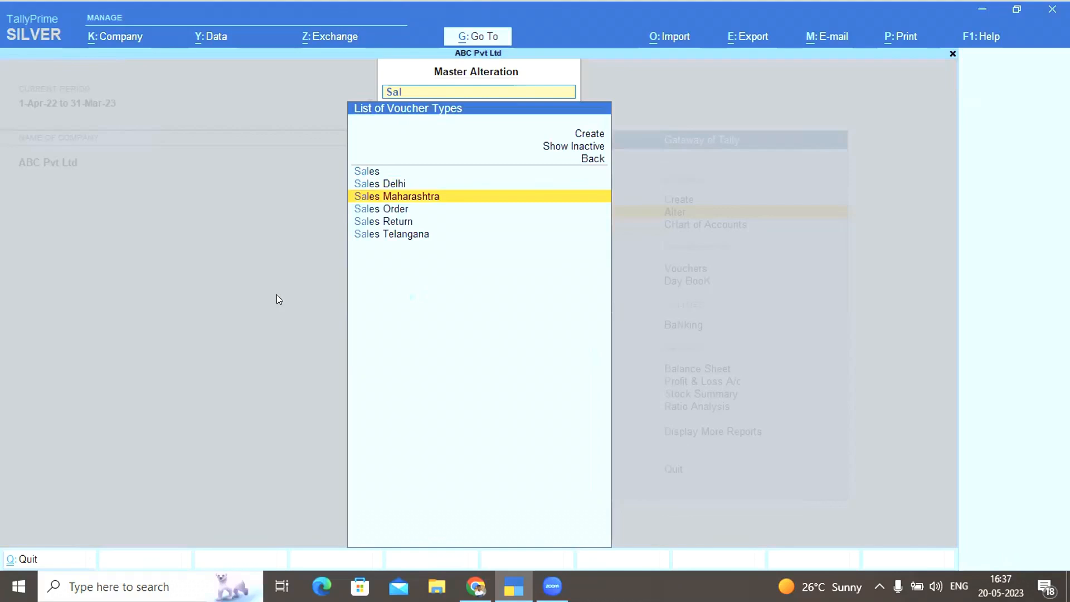
key("Down")
key("Down")
key("Down")
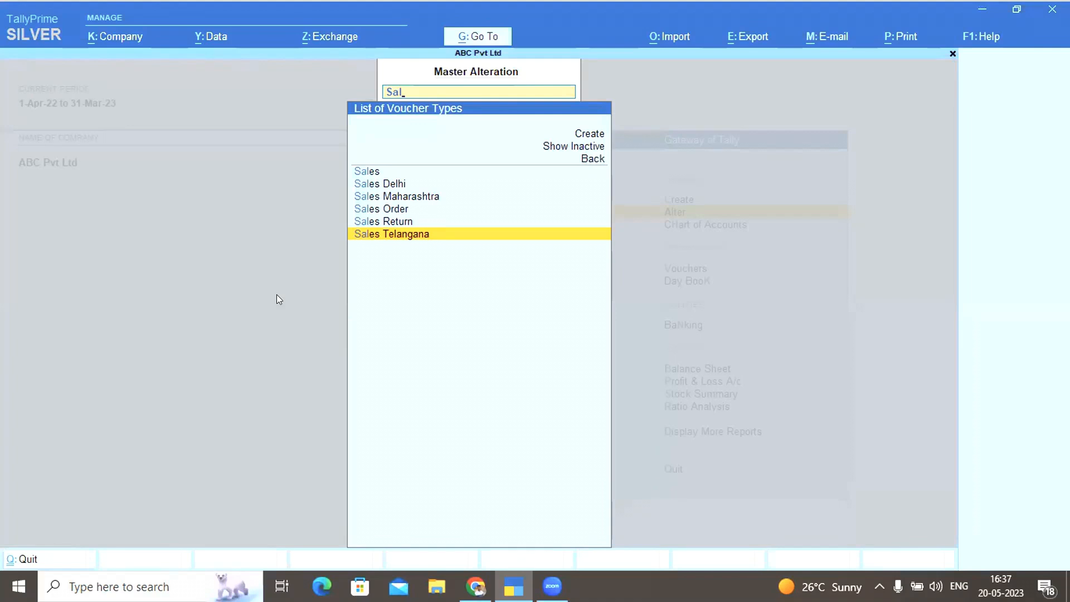
key("Return")
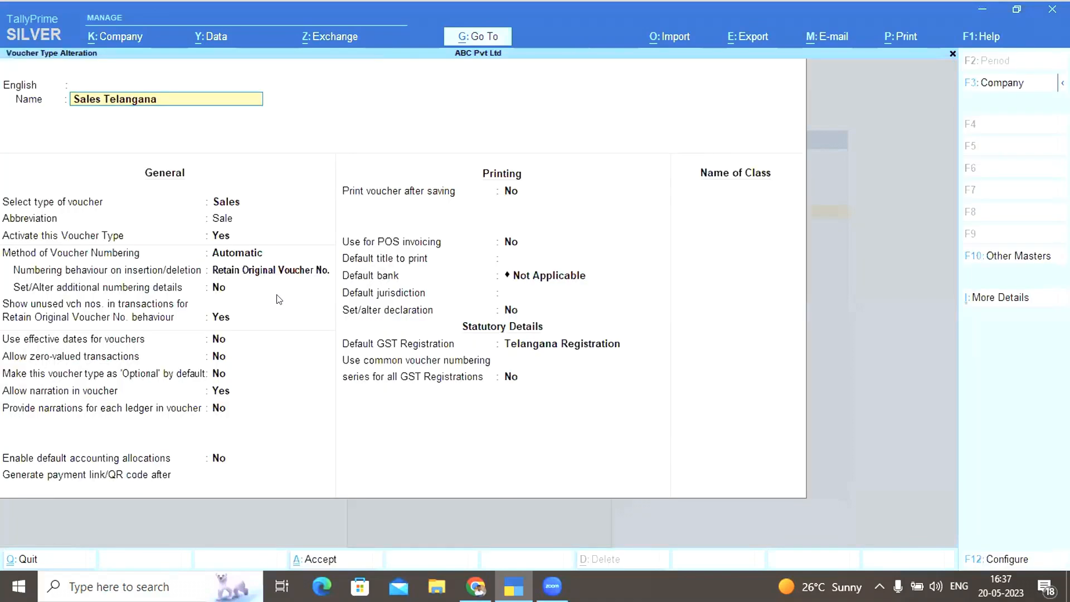
Keep Telangana Registration as default GST registration, save the voucher type, and return to Gateway
left_click(548, 346)
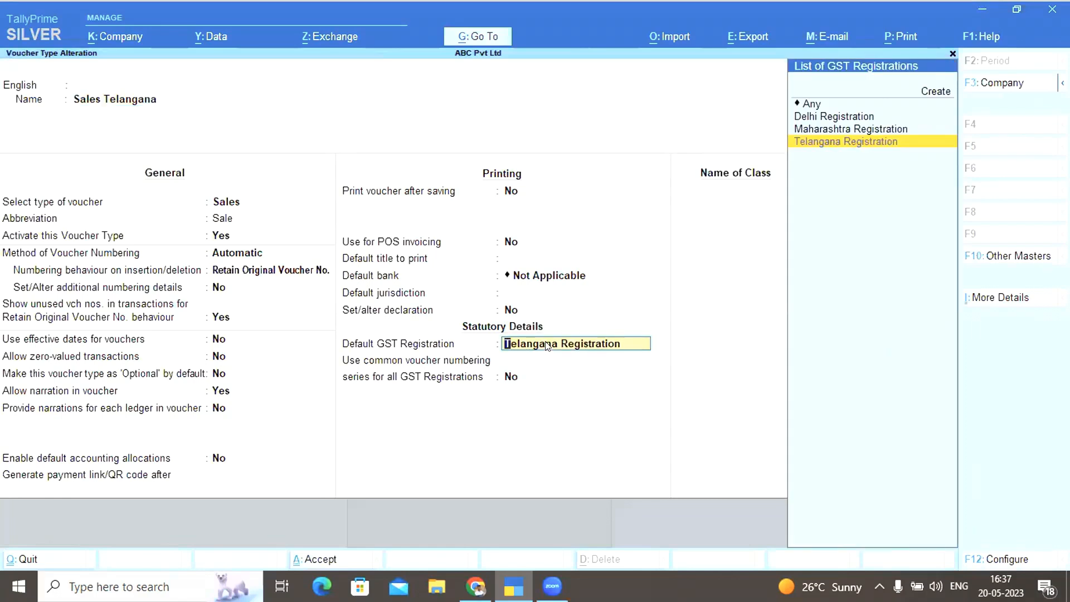
key("Return")
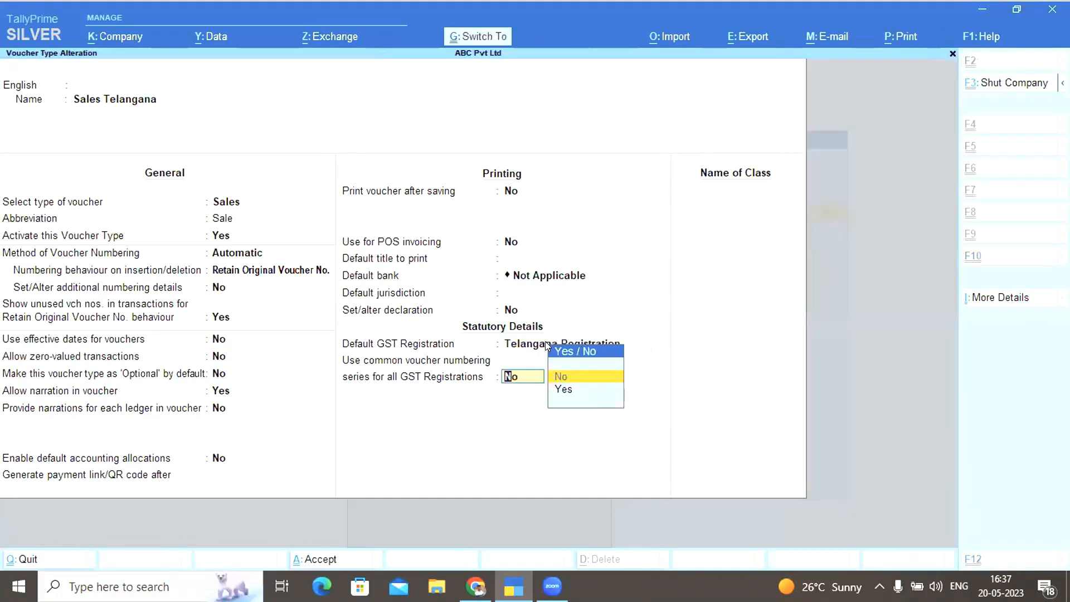
key("Return")
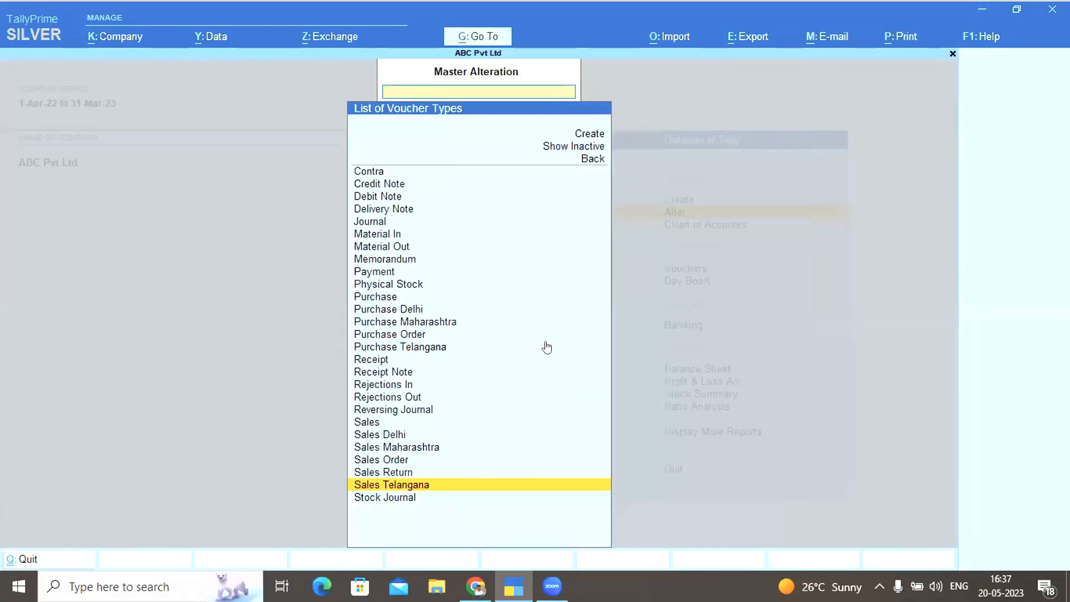
key("Escape")
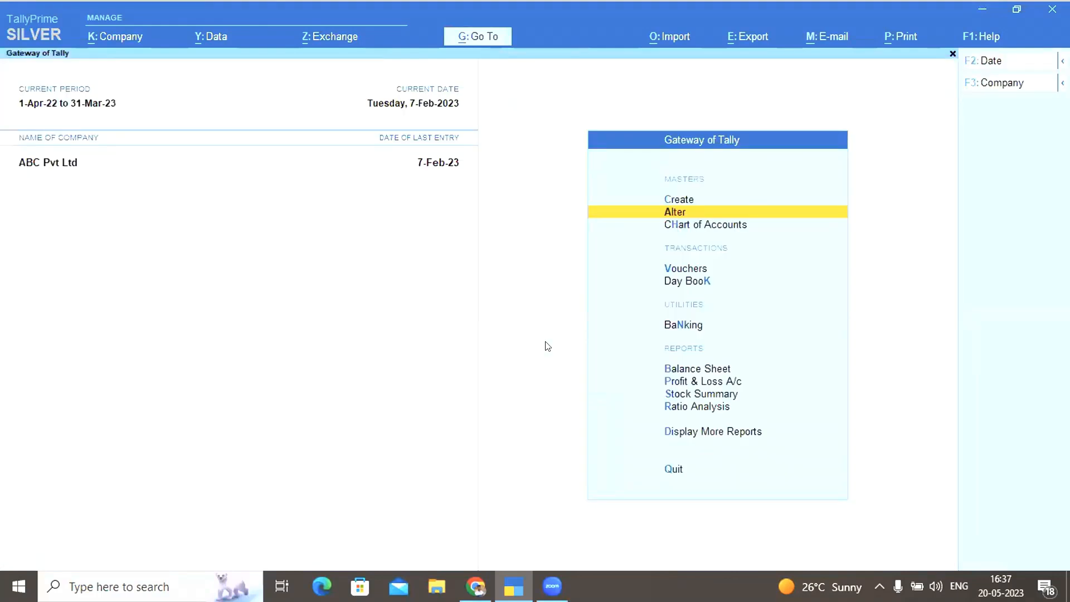
Start a new accounting voucher and pick its company GST registration
left_click(678, 267)
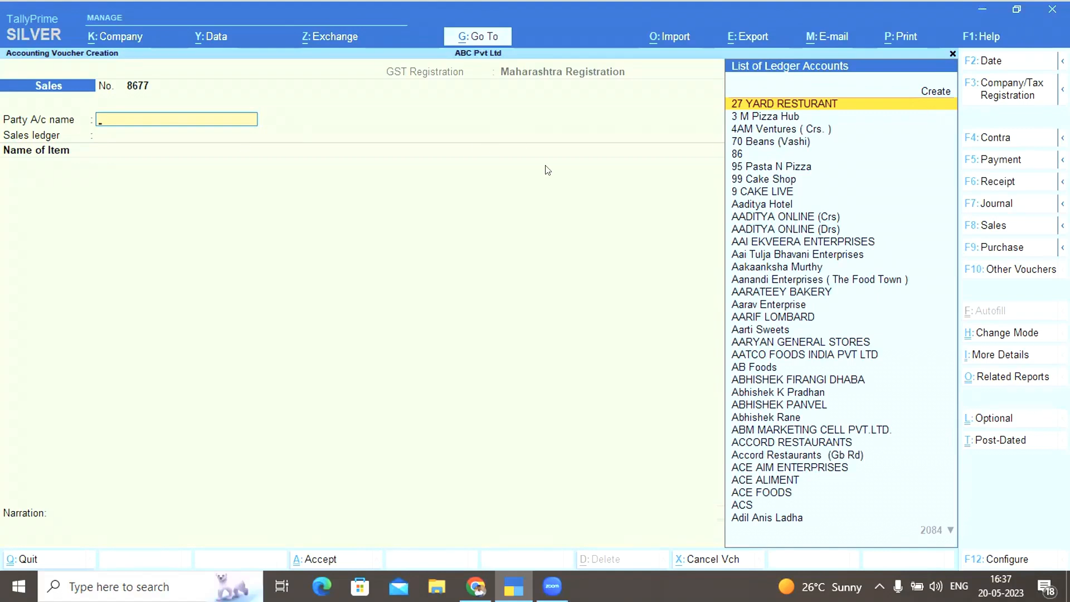
left_click(997, 93)
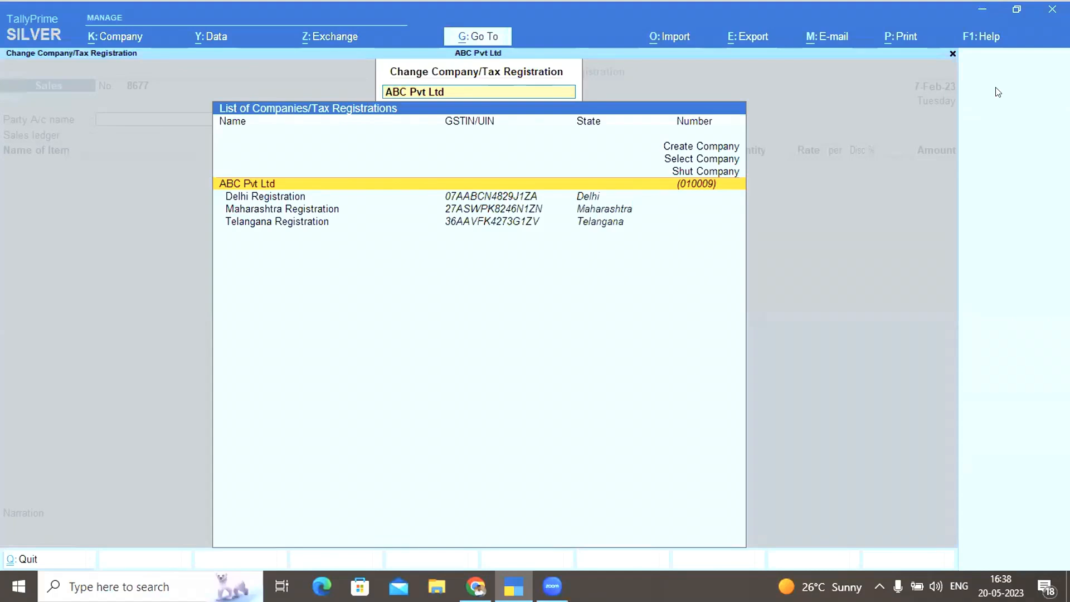
key("Down")
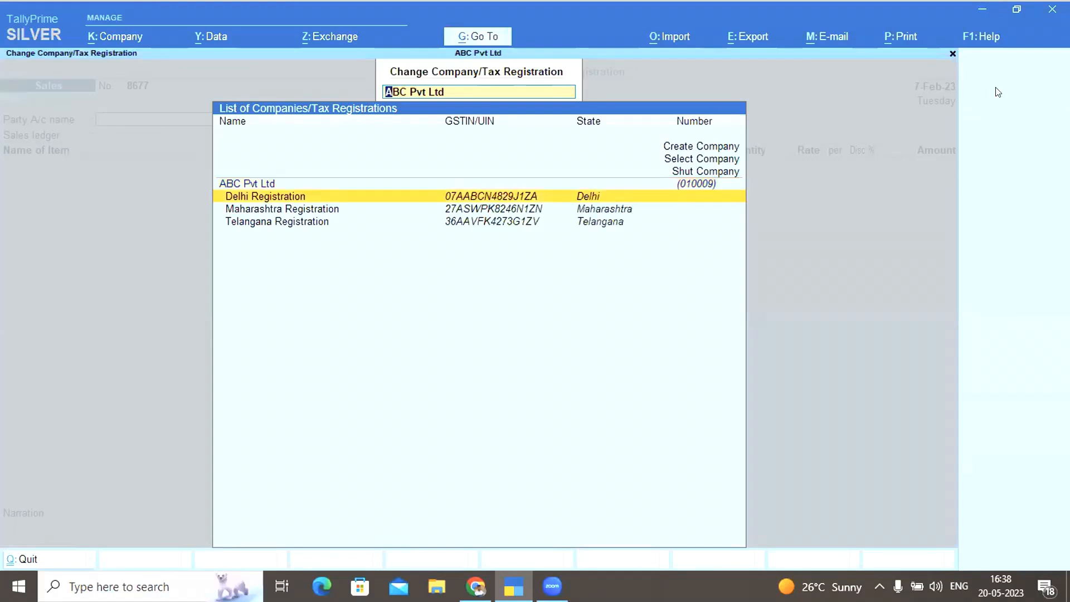
key("Escape")
left_click(997, 93)
key("Down")
key("Down")
key("Down")
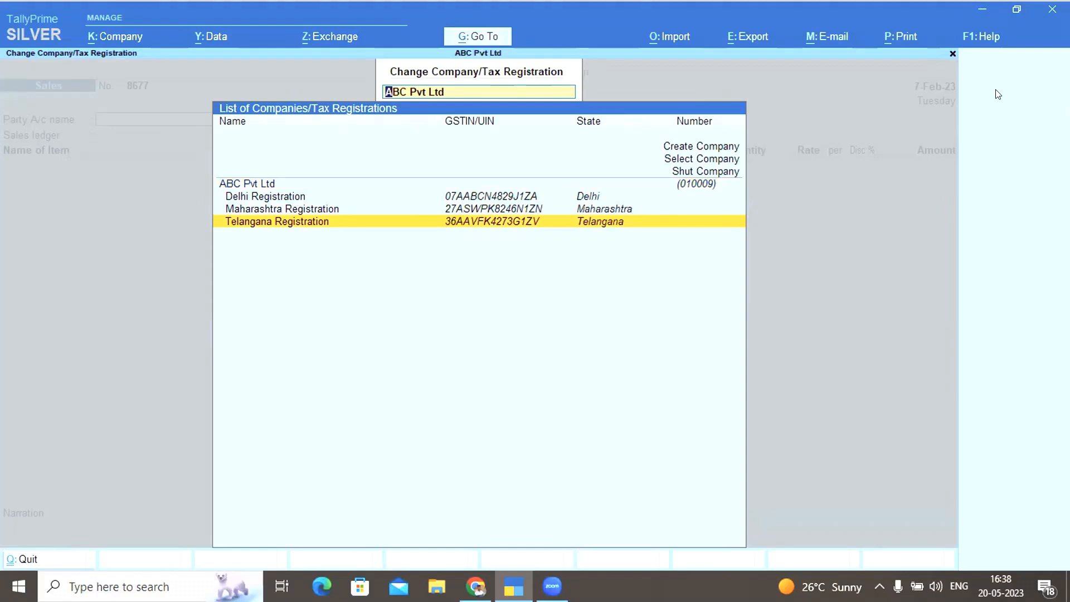
key("Return")
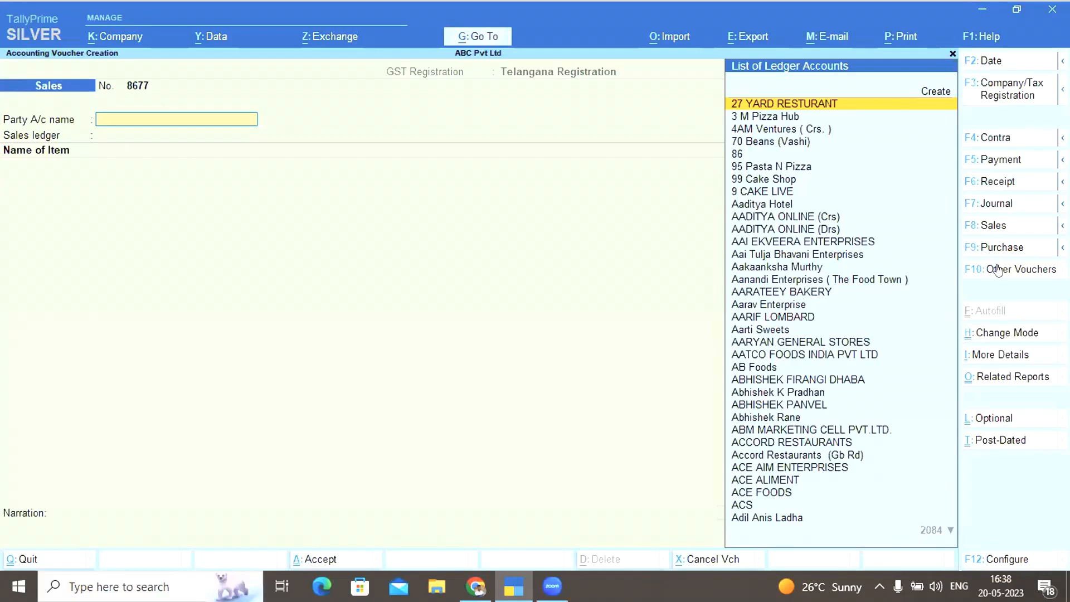
Set the voucher type to Sales Delhi under Delhi Registration
left_click(995, 223)
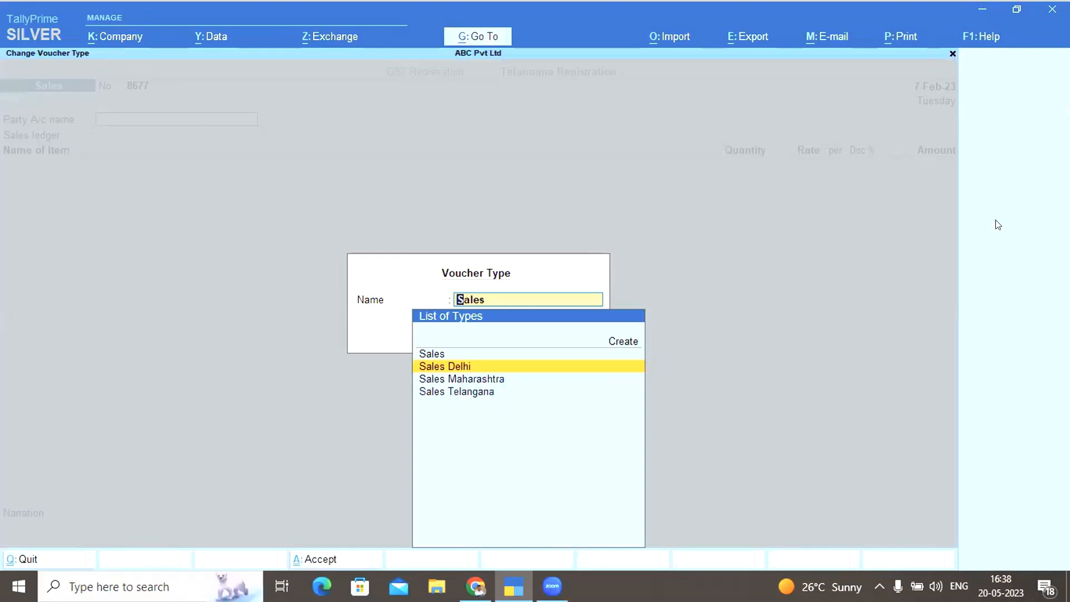
key("Return")
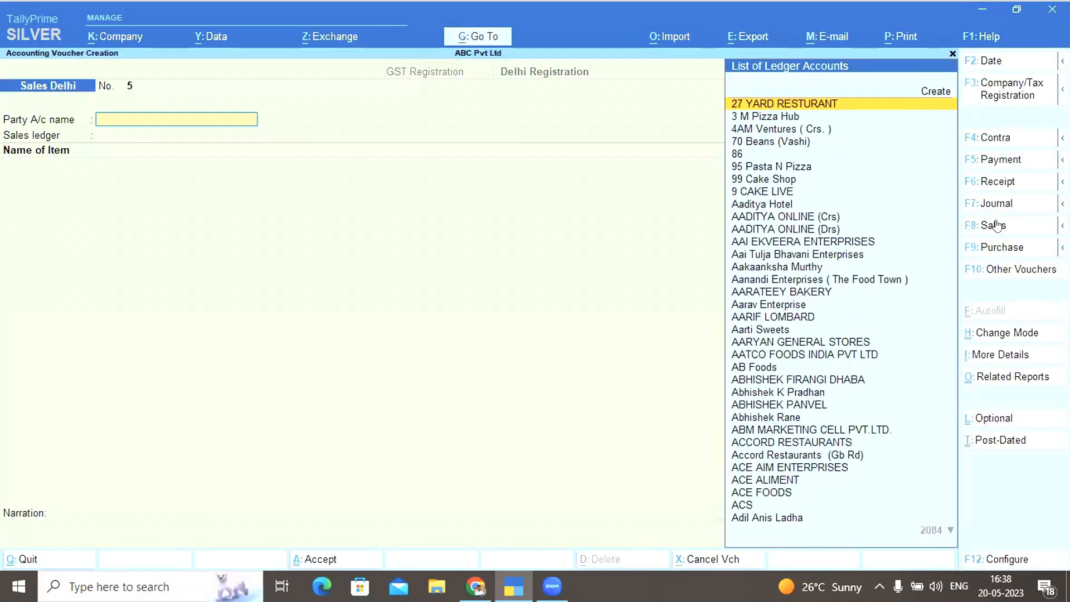
left_click(997, 225)
key("Down")
key("Up")
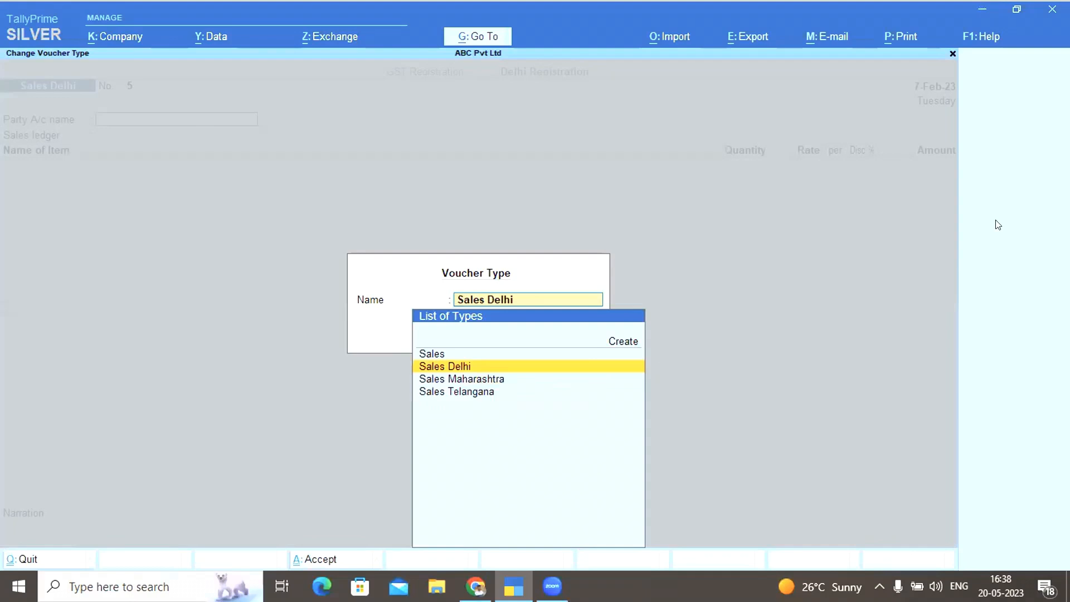
key("Return")
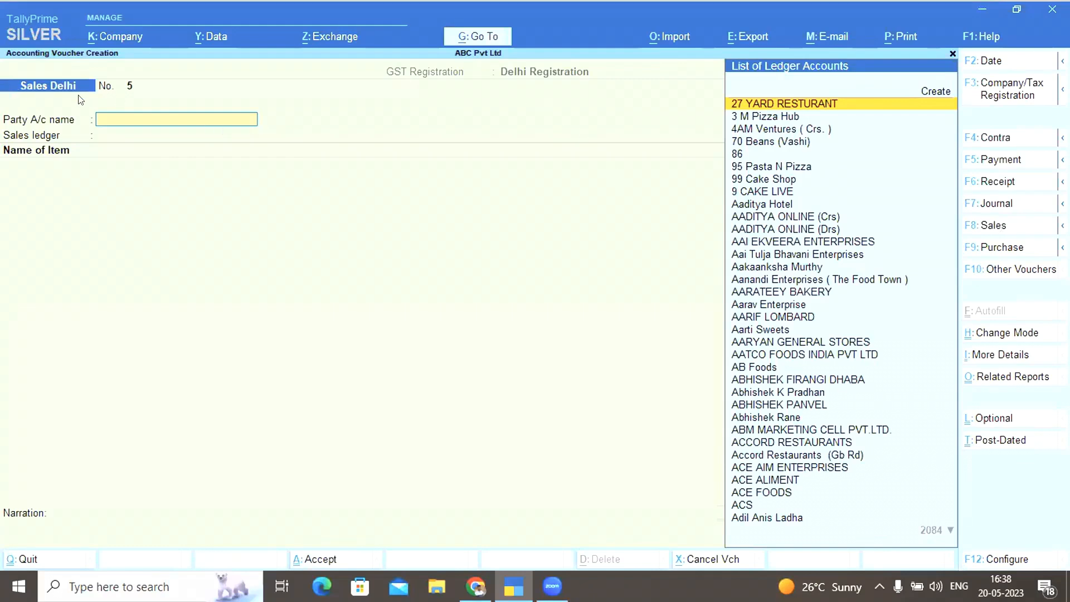
left_click(997, 96)
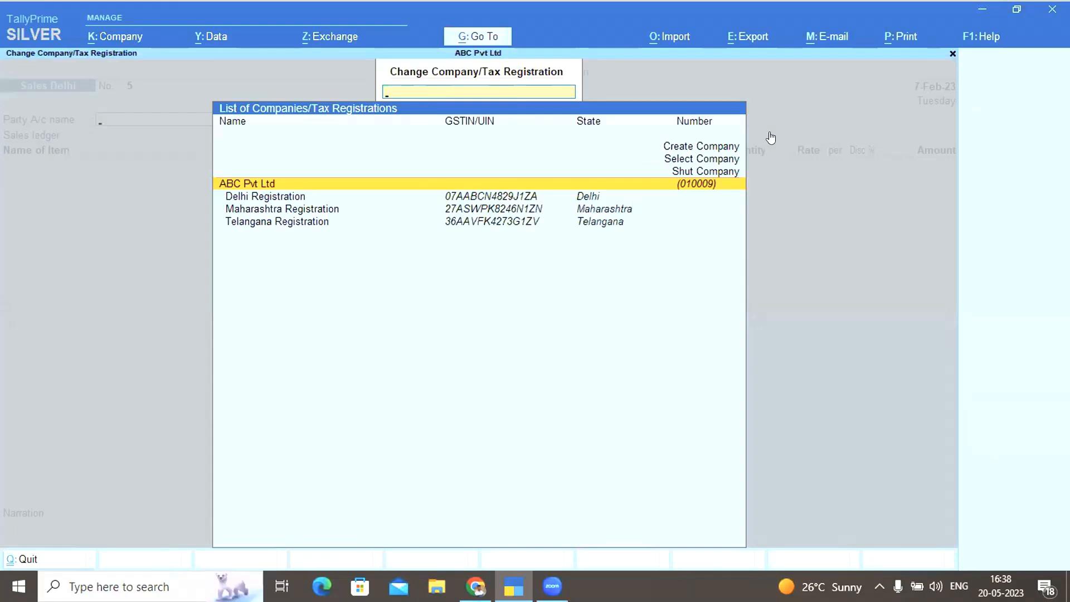
key("Return")
Choose 99 Cake Shop as party and Sales as the sales ledger
key("Down")
key("Down")
key("Down")
key("Down")
key("Down")
key("Down")
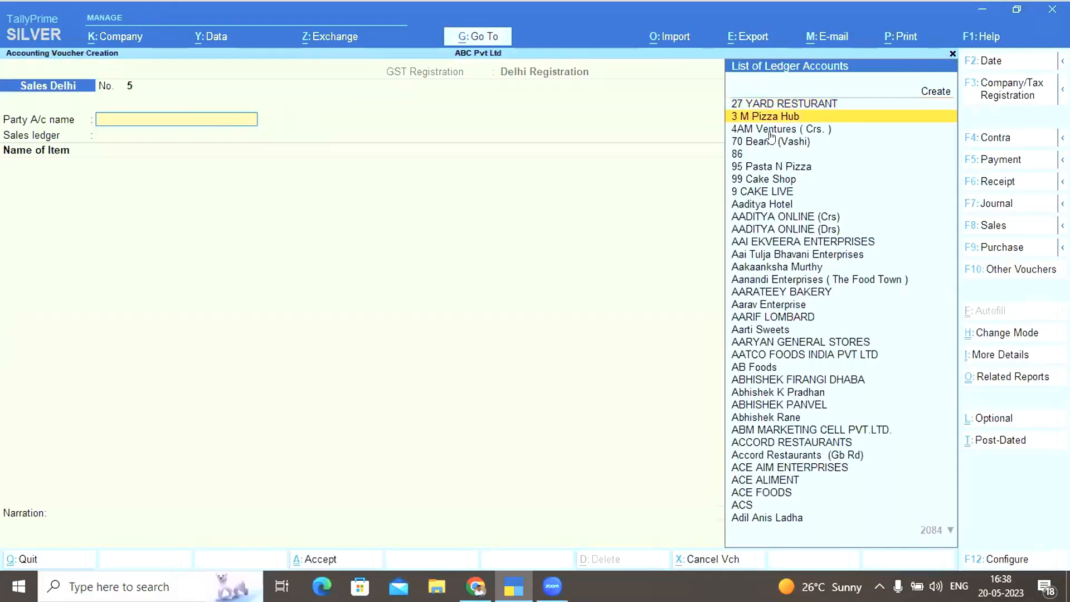
key("Return")
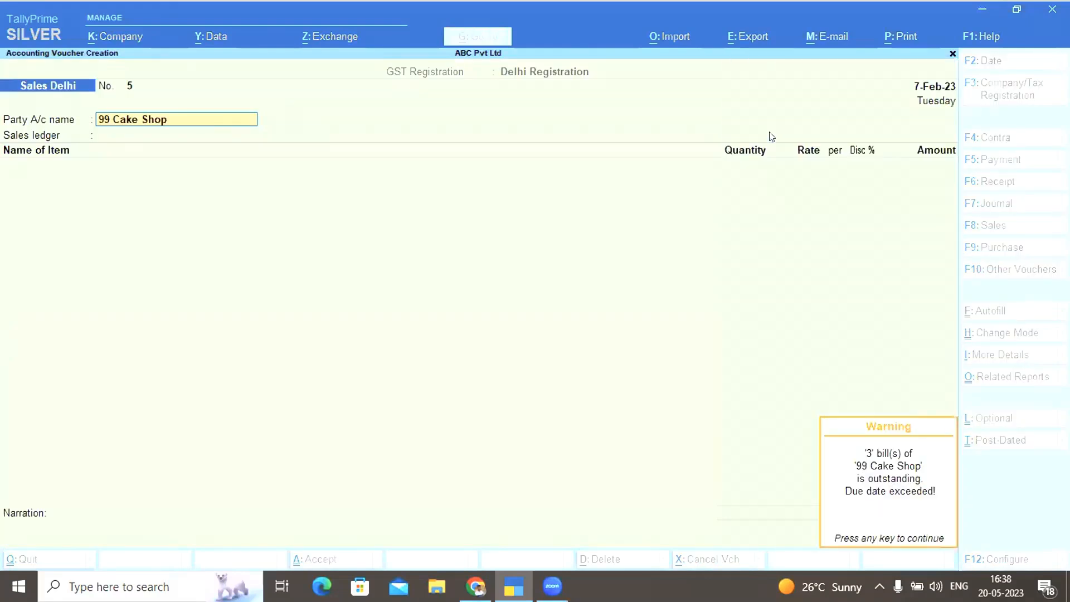
key("Return")
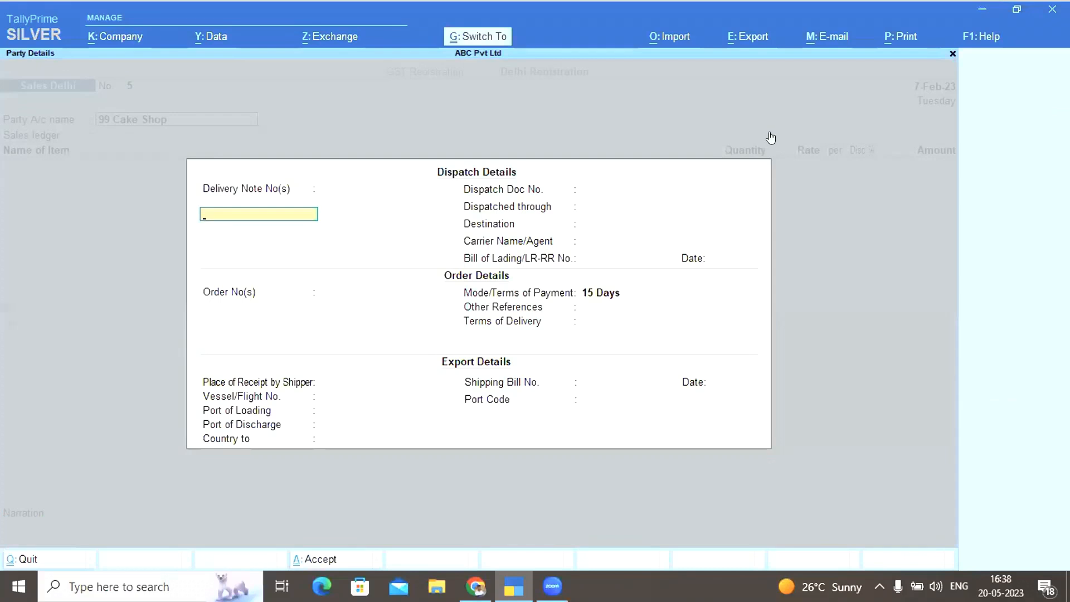
key("ctrl+a")
key("ctrl+a")
key("Down")
key("Down")
key("Down")
key("Down")
key("Down")
key("Down")
key("Down")
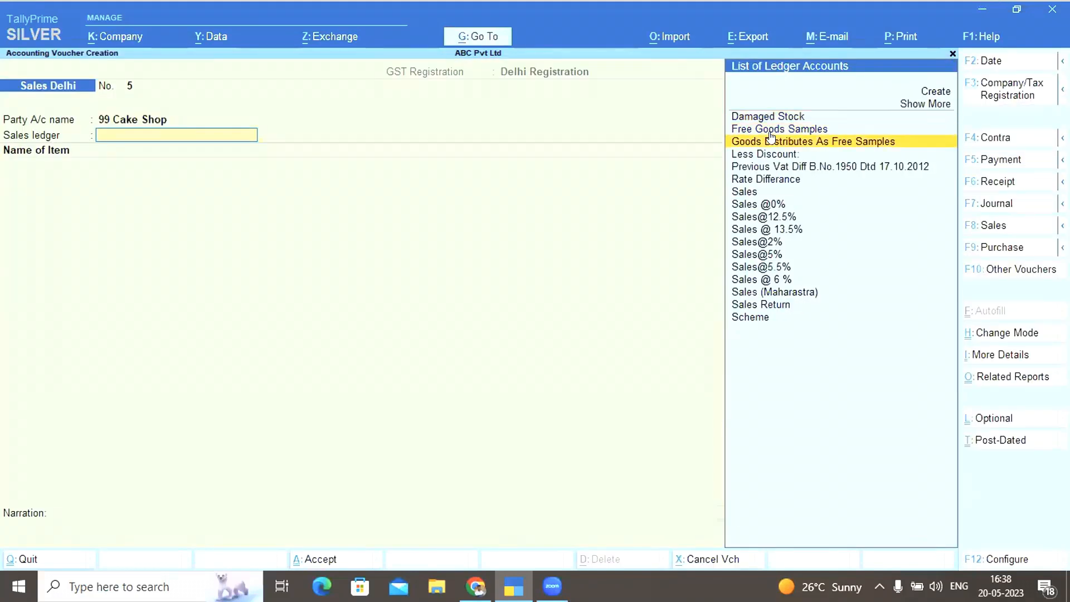
key("Up")
key("Return")
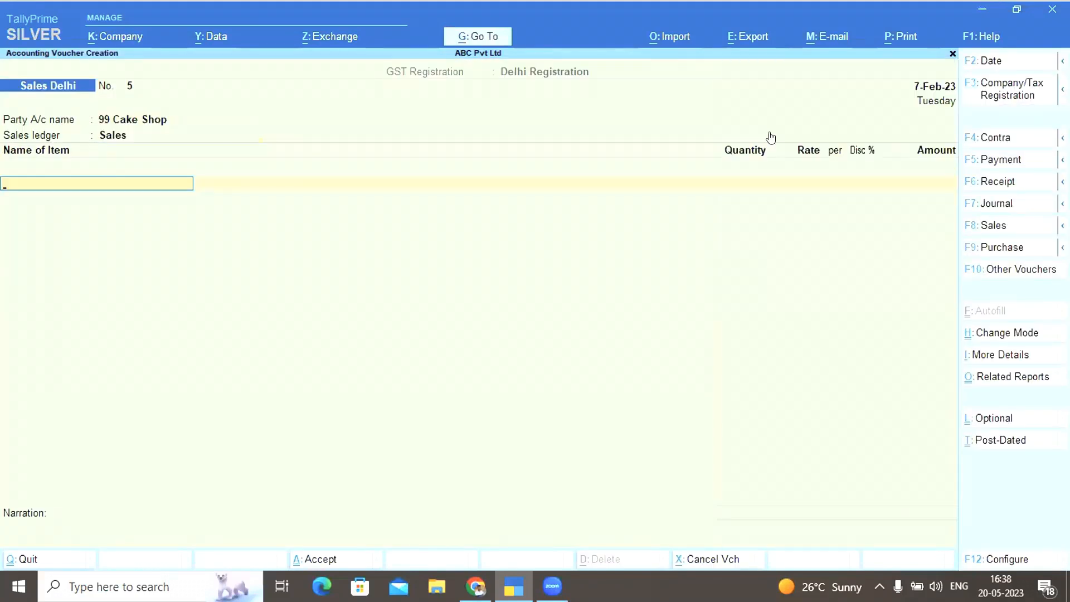
Add 50 KG RICH RCR(Hot Kitchen) 1kg at 174.00 plus IGST 1,566.00, and save
key("Down")
key("Down")
key("Down")
key("Down")
key("Down")
key("Down")
key("Down")
key("Return")
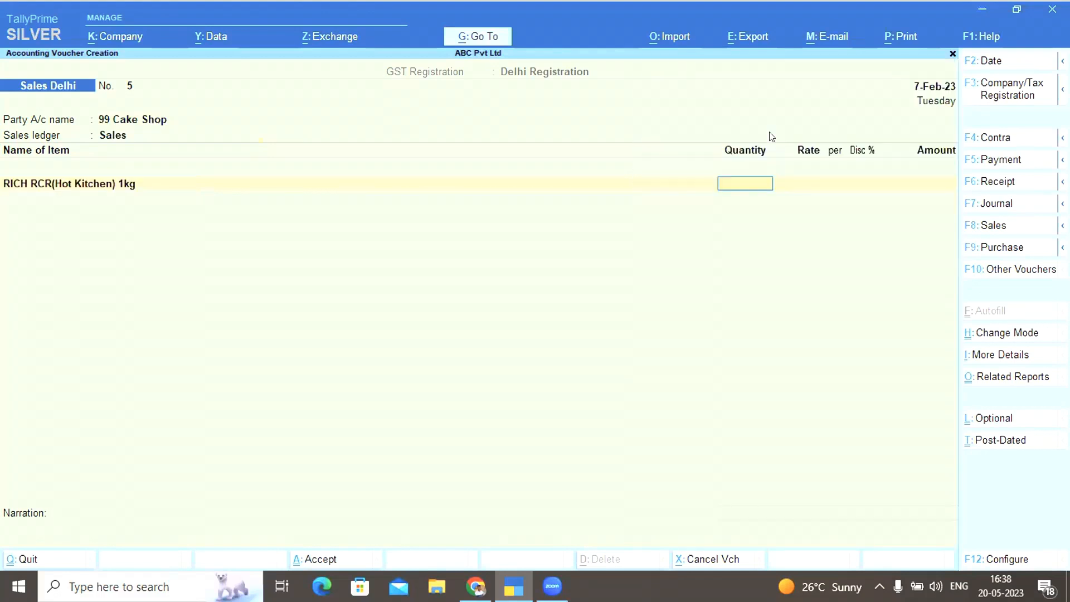
type("50")
key("Return")
key("Return")
key("Return")
key("Return")
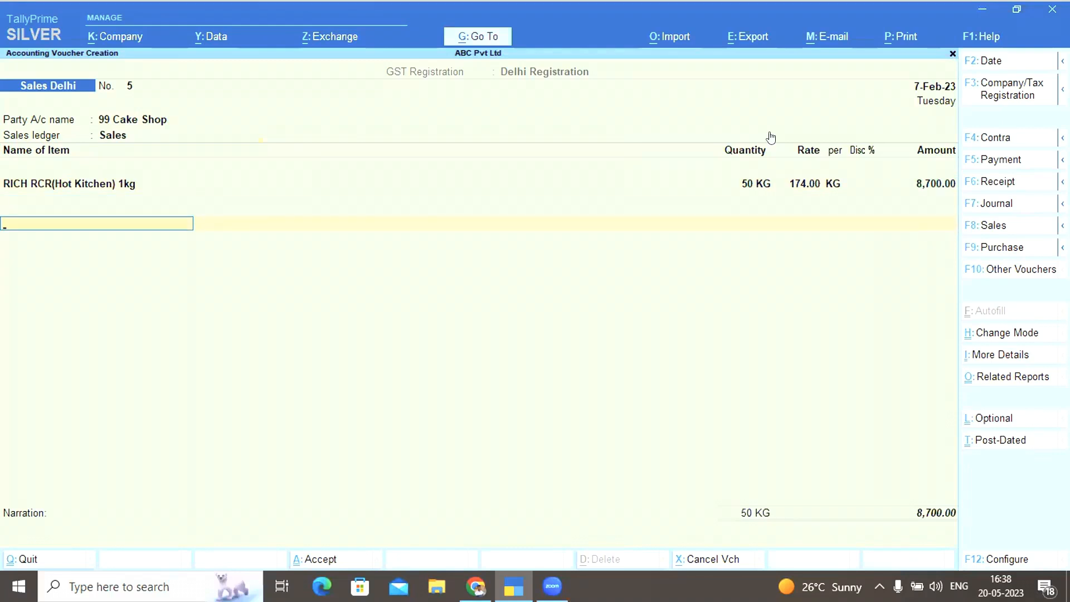
type("Igs")
key("Return")
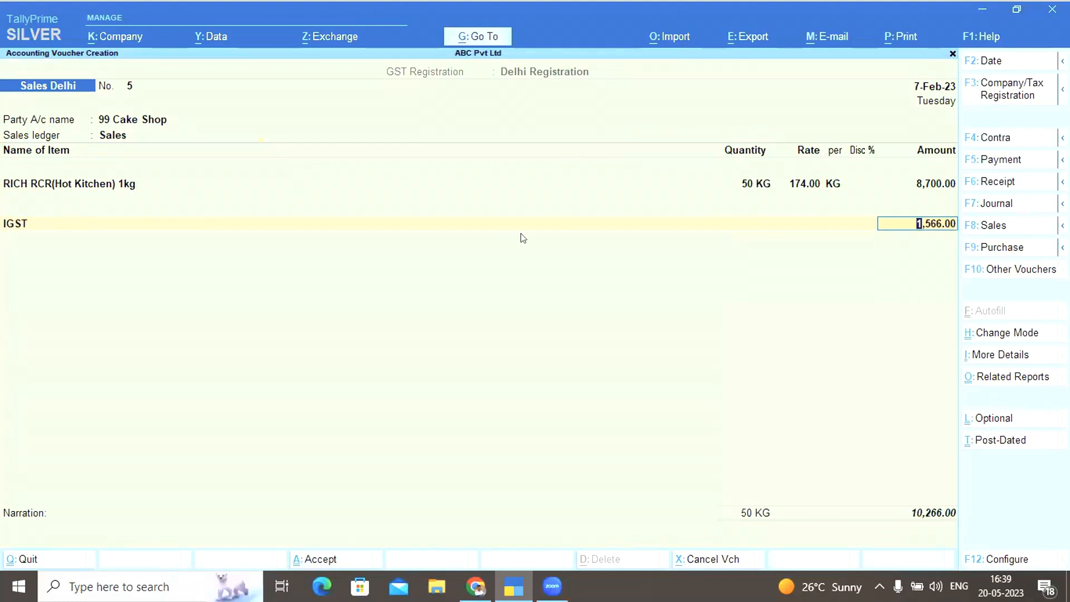
key("Return")
key("Return")
key("ctrl+a")
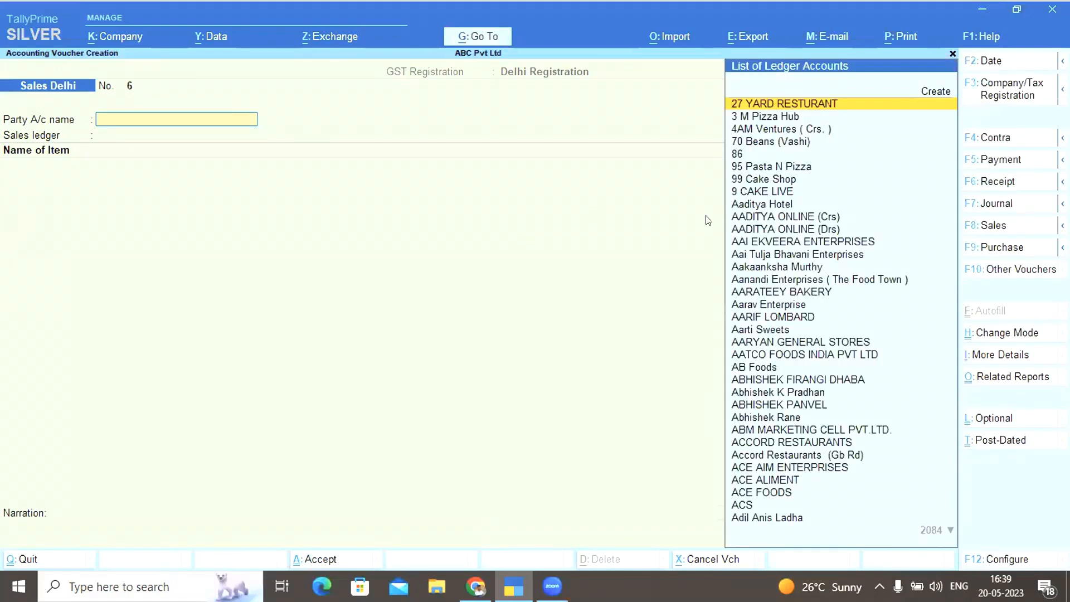
key("Escape")
Open Purchase Telangana via Alter > Voucher Type, set its default GST registration, and save
key("y")
key("Up")
key("Up")
key("Up")
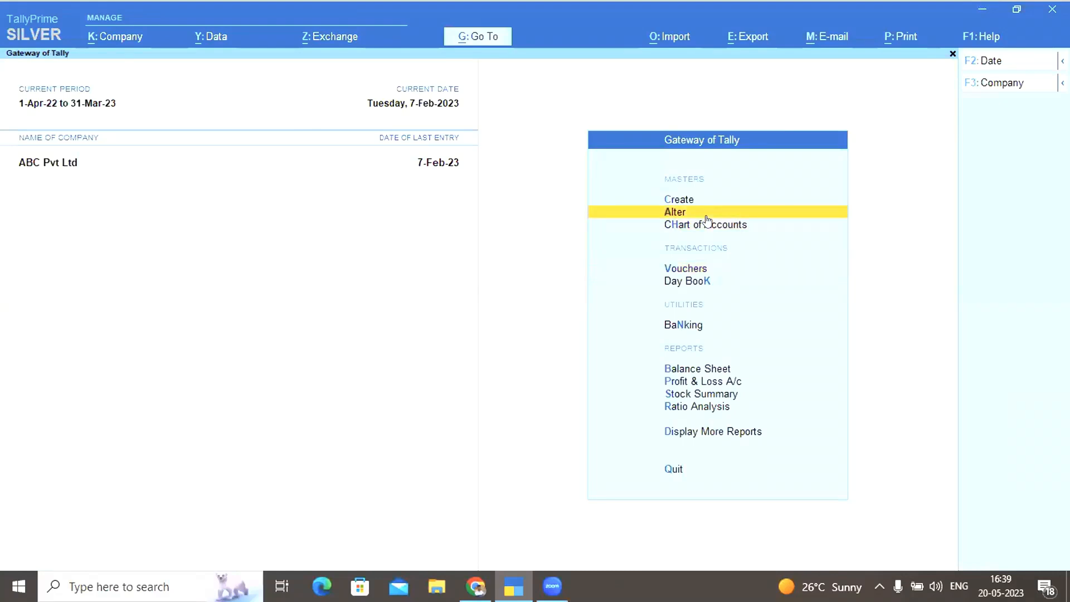
key("Down")
key("Return")
key("Down")
key("Down")
key("Down")
key("Return")
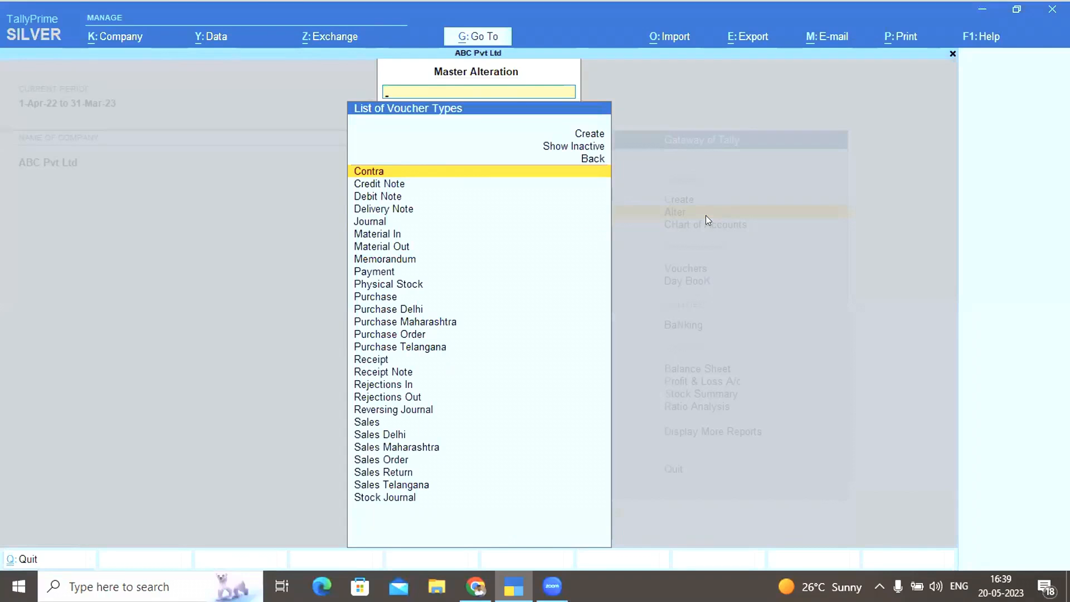
type("Pu")
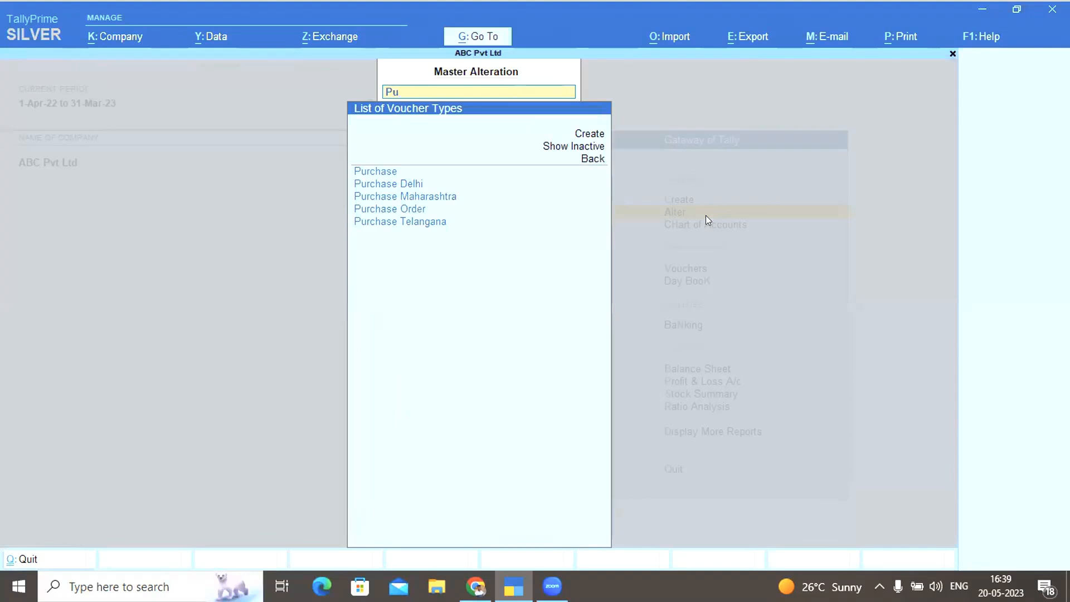
key("Down")
key("Down")
key("Down")
key("Down")
key("Down")
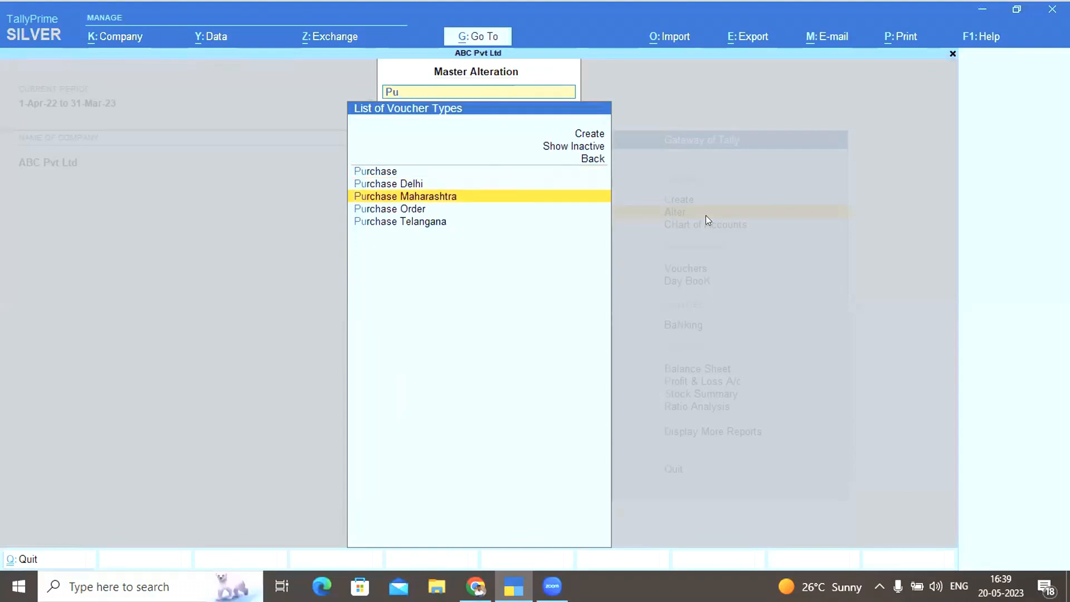
key("Return")
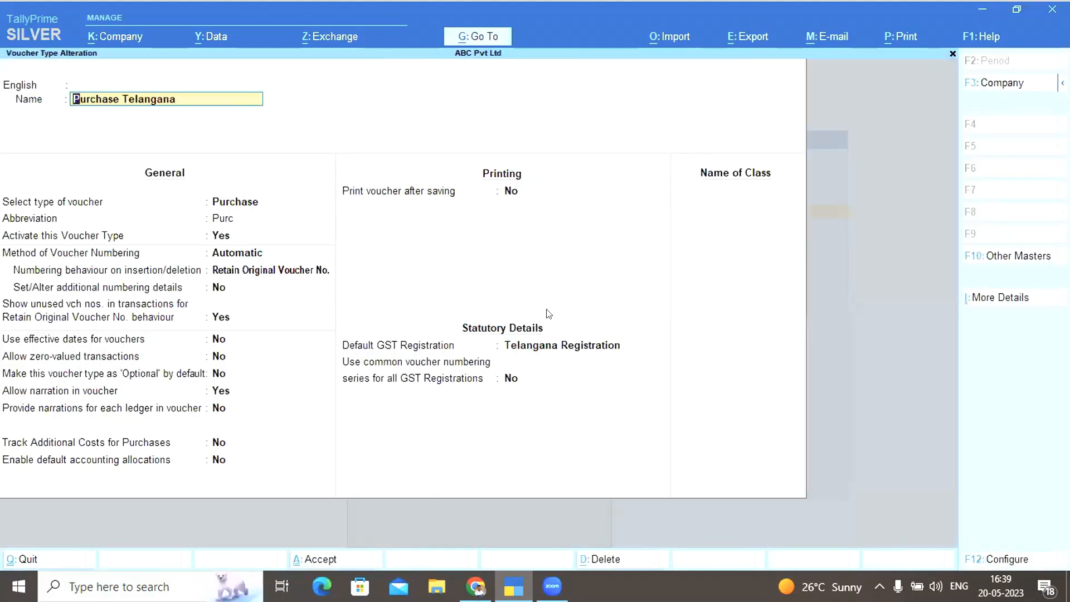
left_click(546, 345)
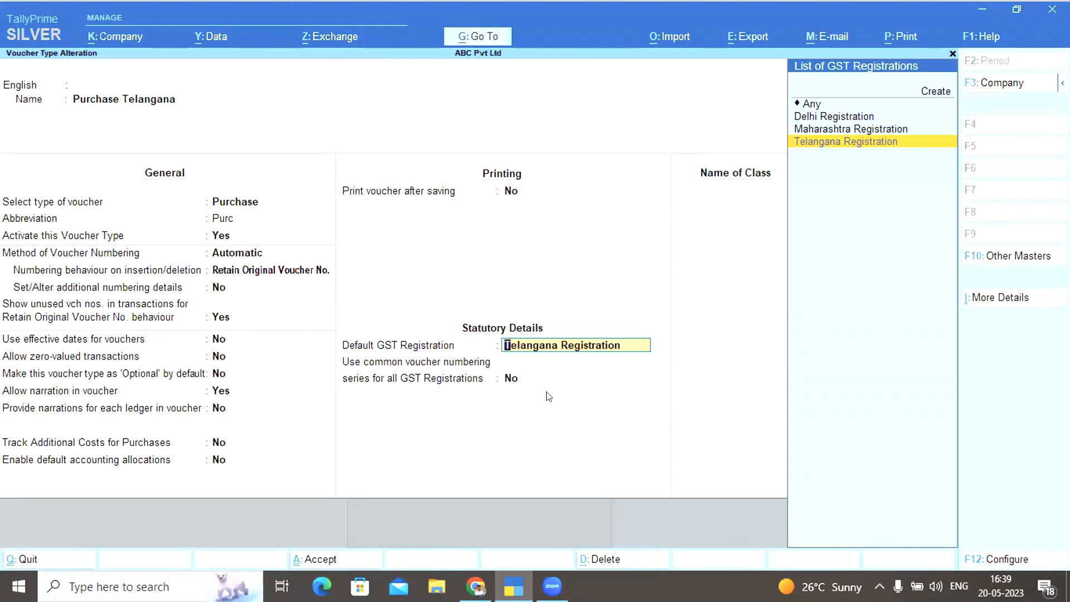
key("ctrl+a")
key("Escape")
key("Escape")
key("Escape")
key("Escape")
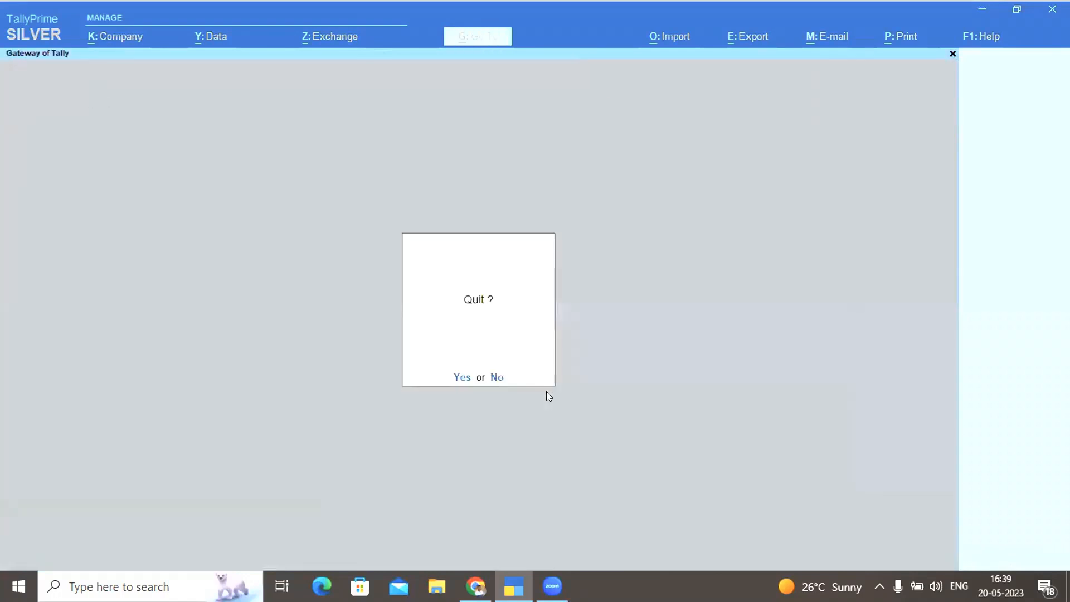
Start a new voucher and switch its type to Purchase Delhi
key("v")
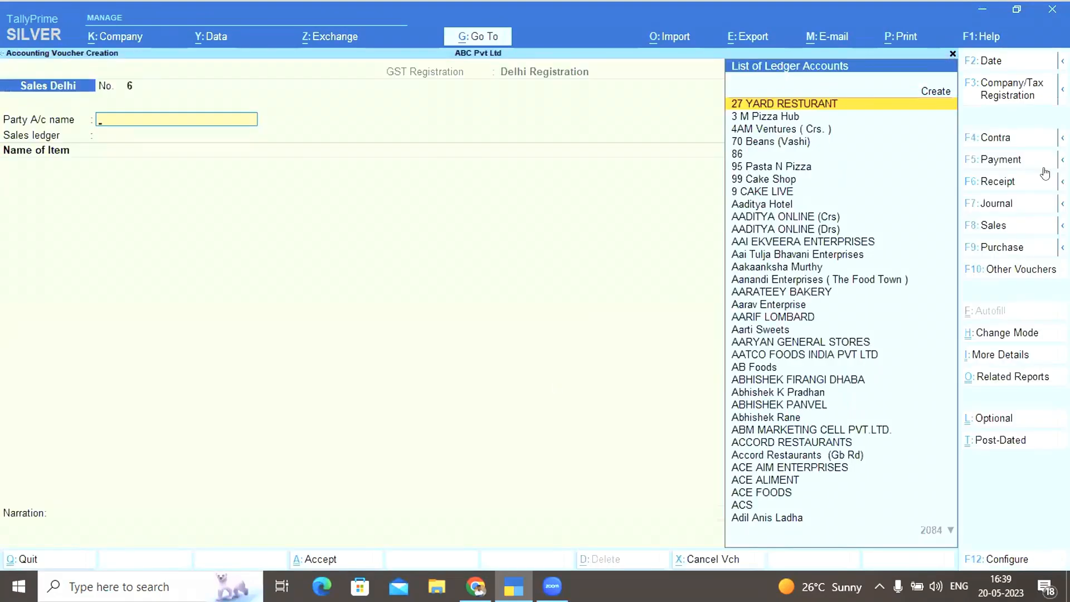
left_click(1003, 247)
key("Down")
key("Up")
key("Return")
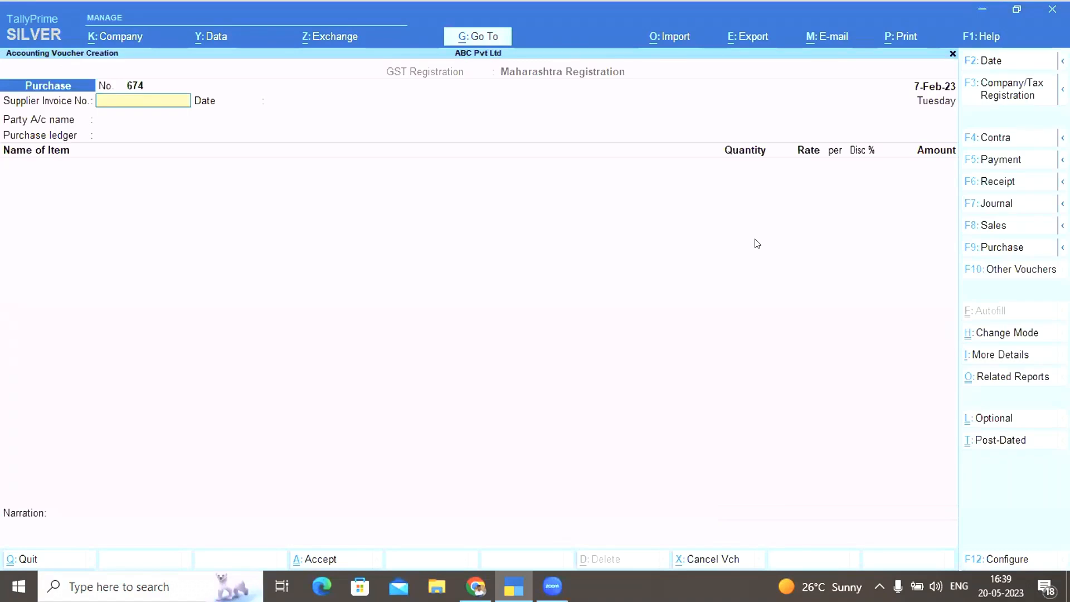
left_click(1000, 249)
key("Down")
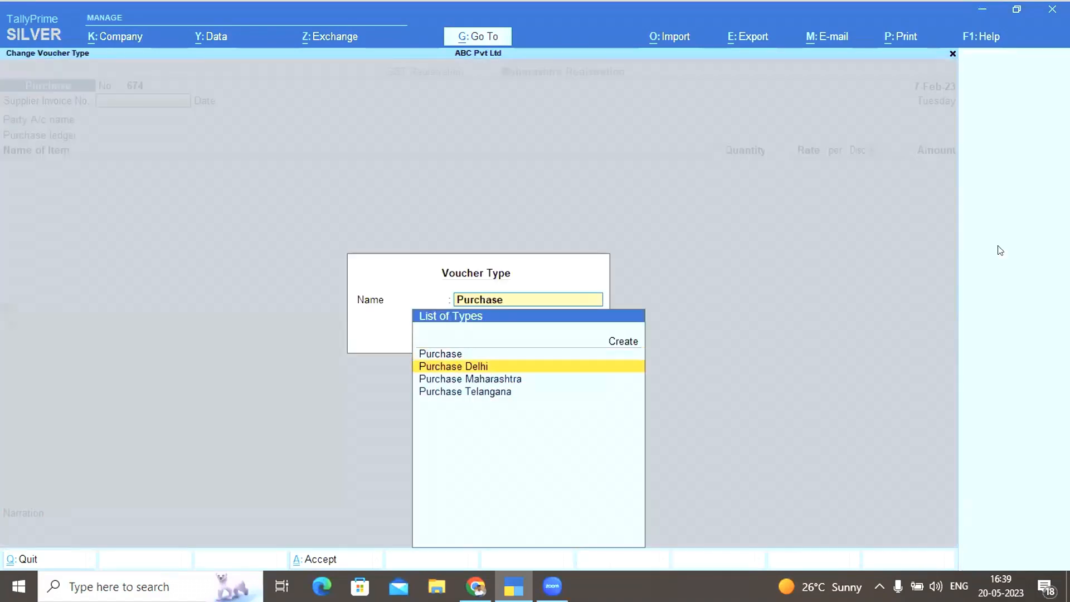
key("Return")
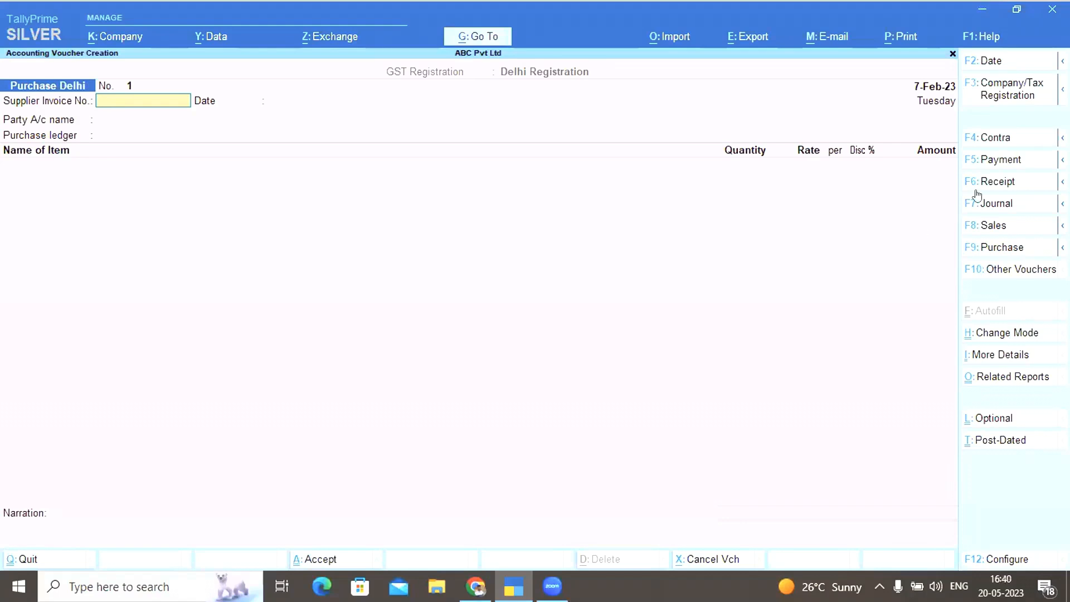
Review the company's three GST registrations unchanged, then leave the Purchase Delhi voucher screen
left_click(1001, 99)
key("Down")
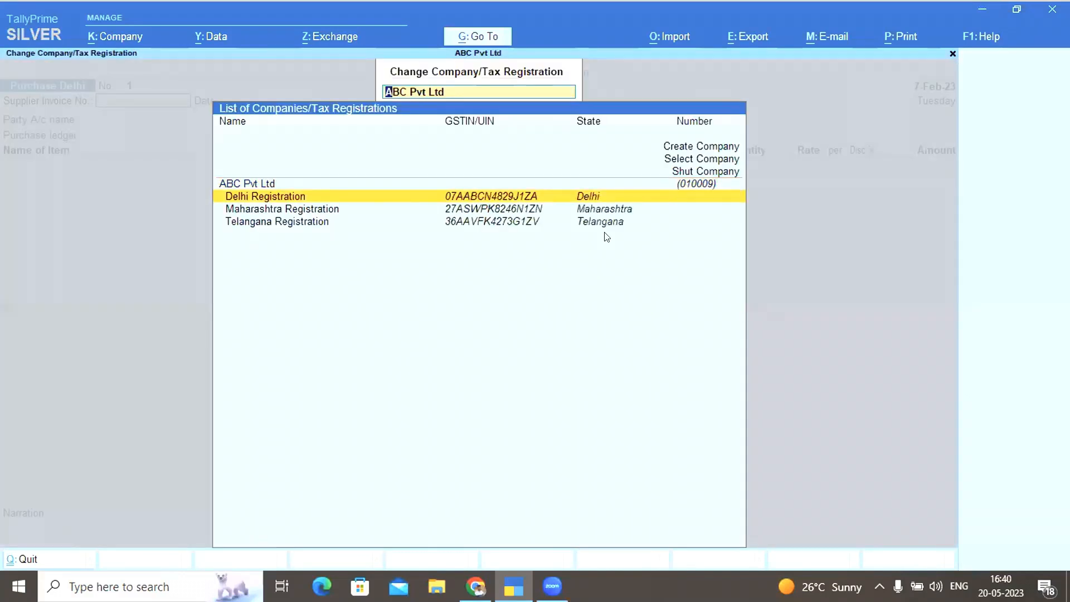
key("Up")
key("Return")
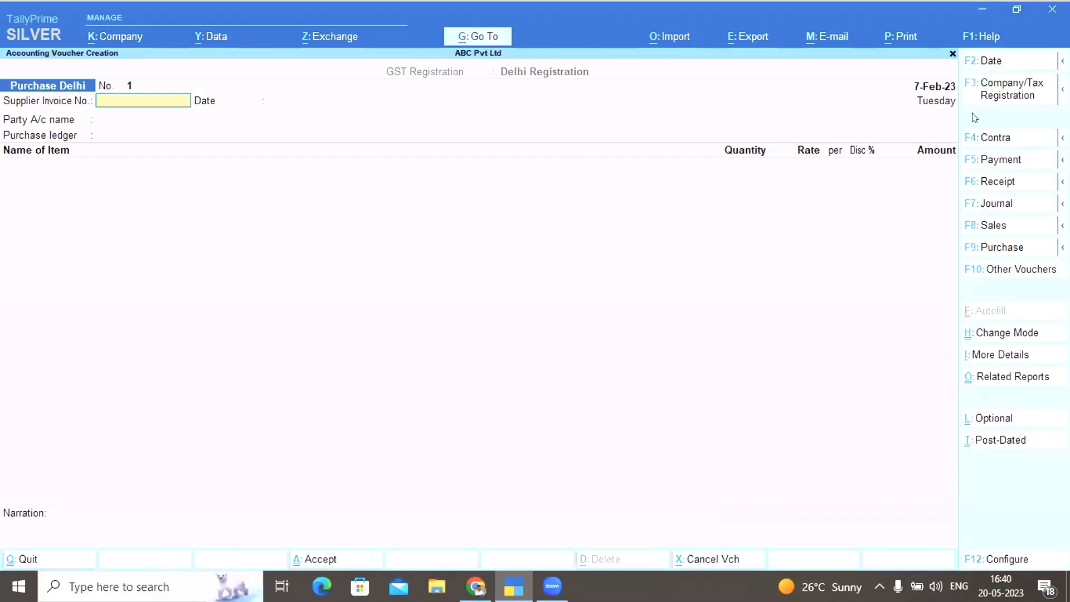
key("Escape")
Open GSTR-1, accept updating GST status of 36140 vouchers, then close the hung TallyPrime
key("Return")
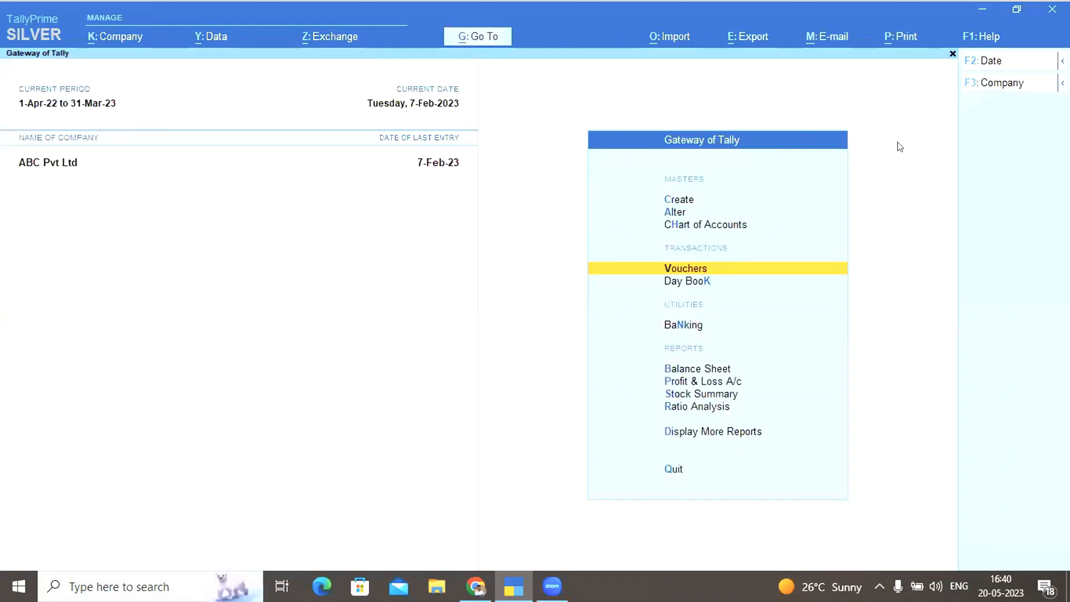
key("Escape")
key("Escape")
key("Up")
key("Up")
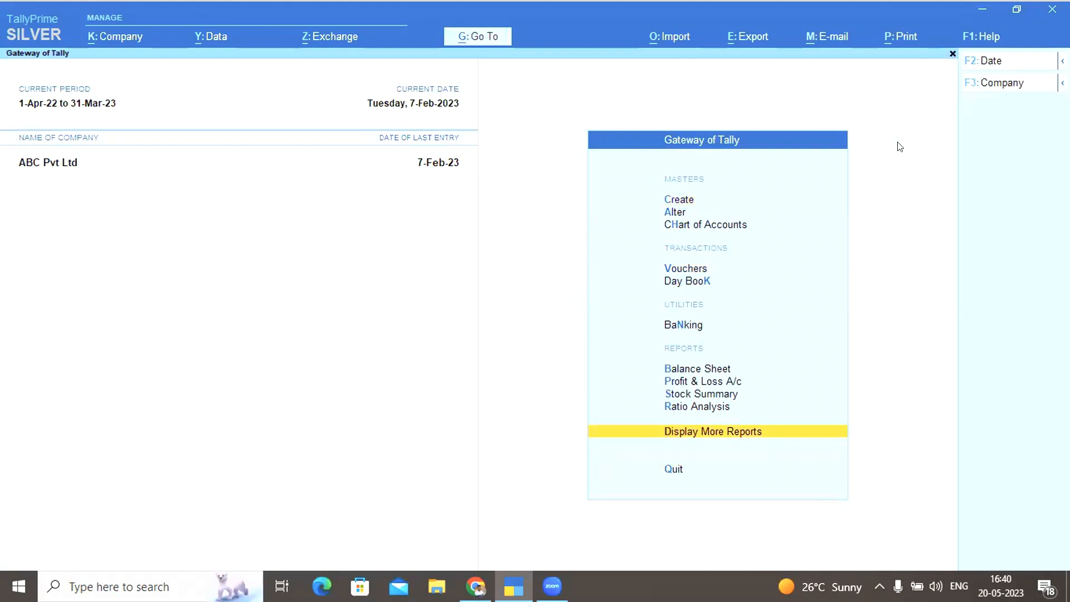
key("Return")
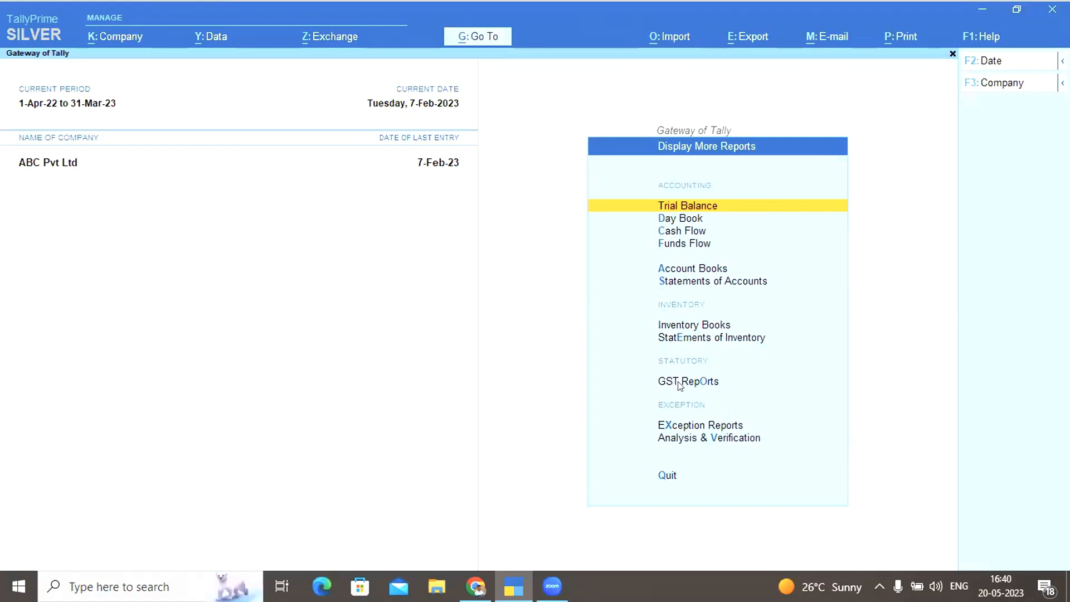
left_click(694, 385)
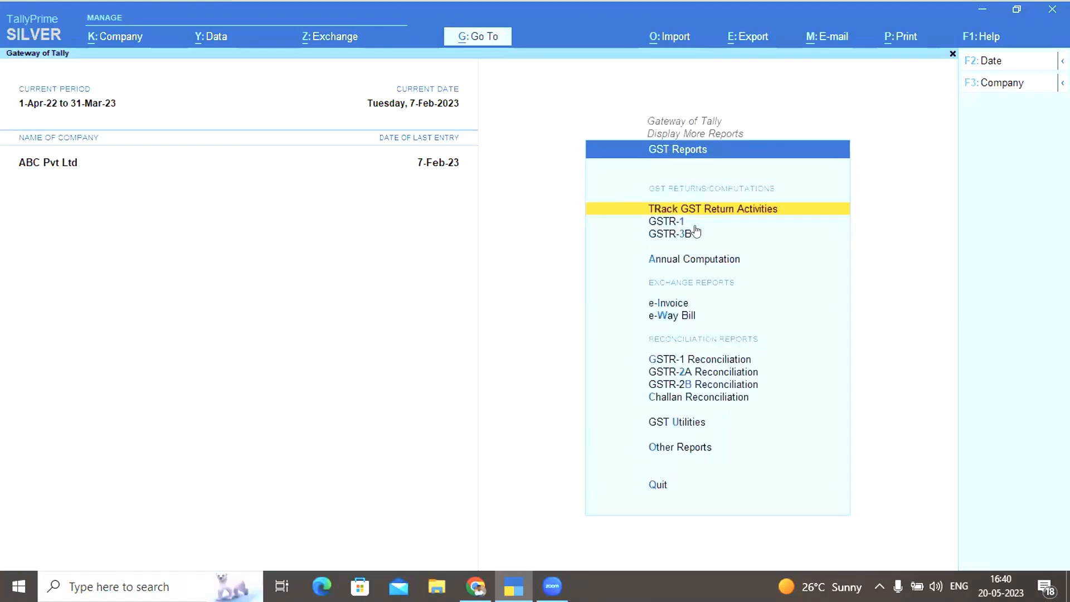
left_click(666, 220)
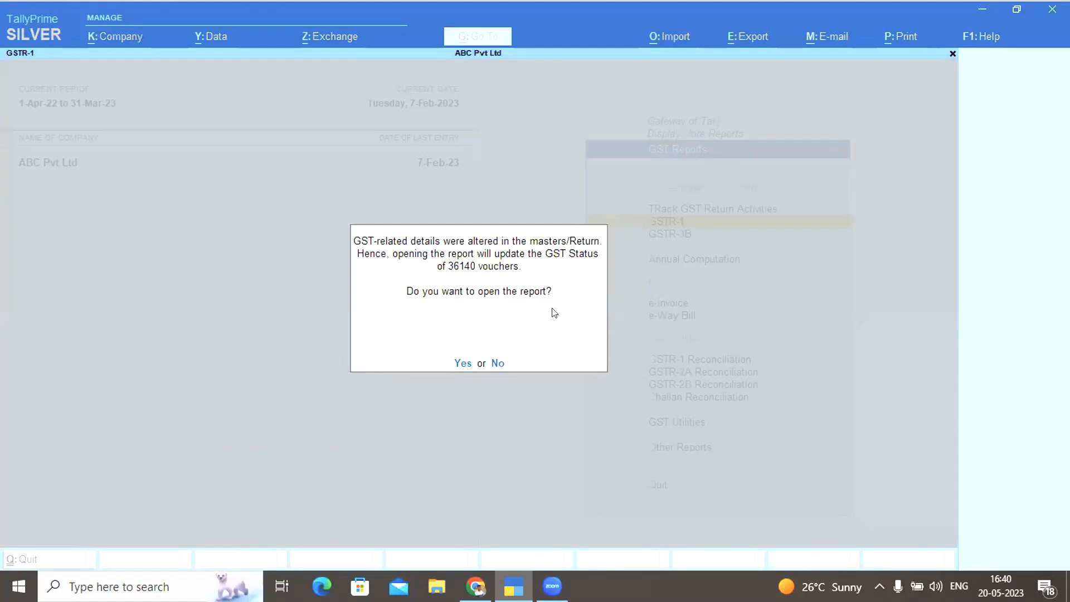
left_click(460, 363)
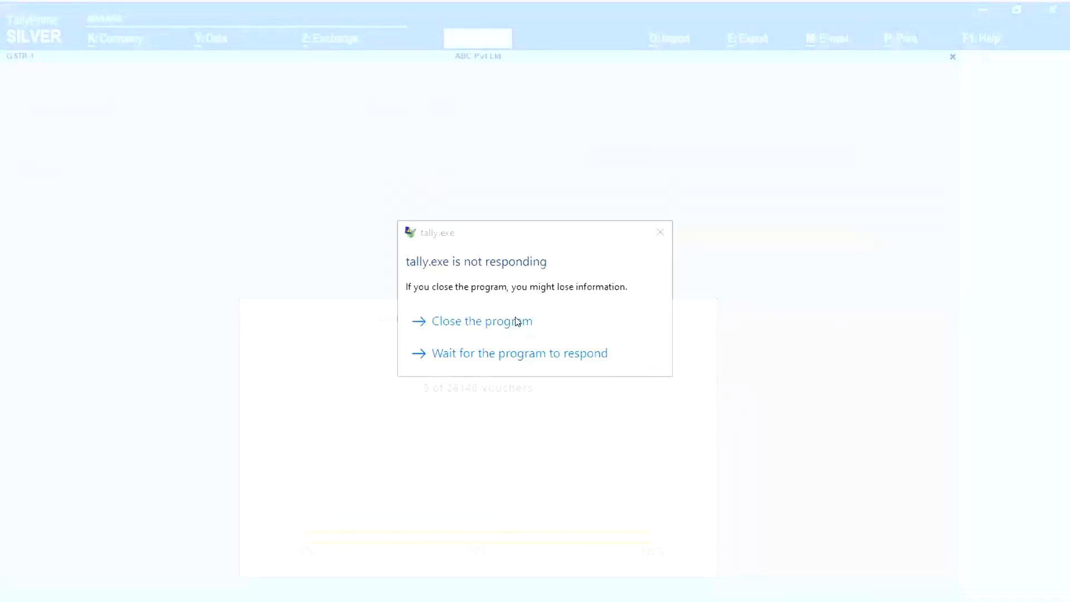
left_click(513, 319)
Dismiss the Windows problem report, reload ABC Pvt Ltd, and open Display More Reports
left_click(626, 342)
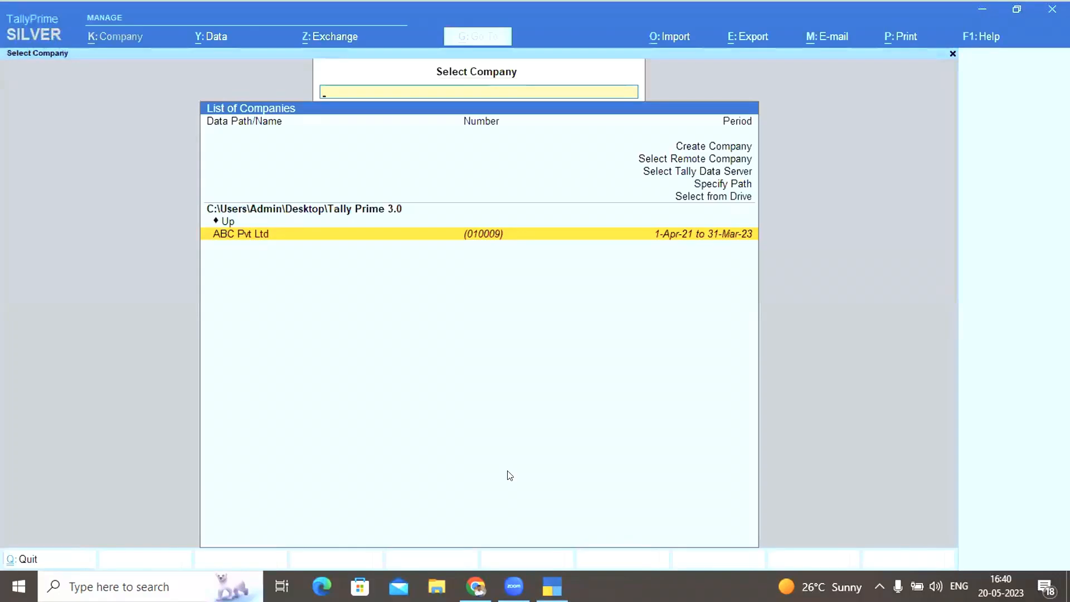
key("Return")
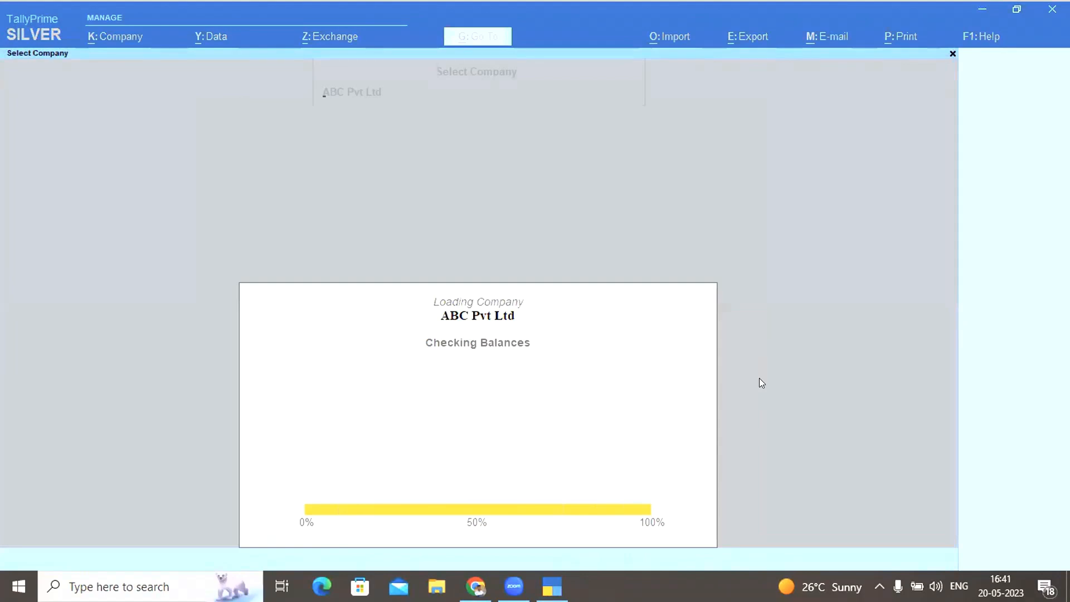
key("Escape")
key("Escape")
key("Up")
key("Up")
key("Up")
key("Down")
key("Return")
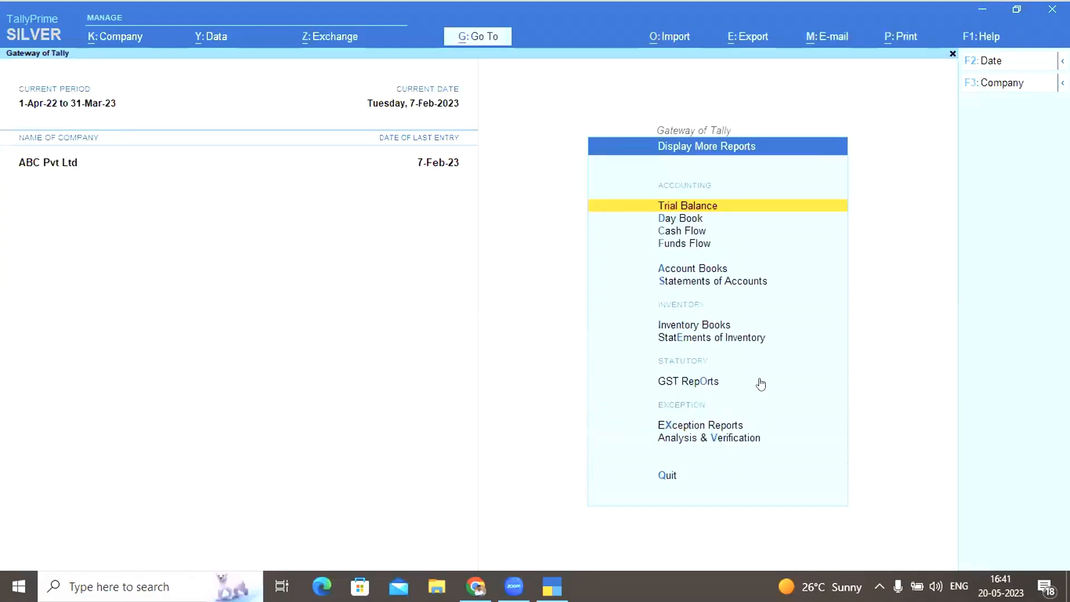
In GST Reports, decline the GST status update prompts for GSTR-3B and GSTR-1
left_click(700, 384)
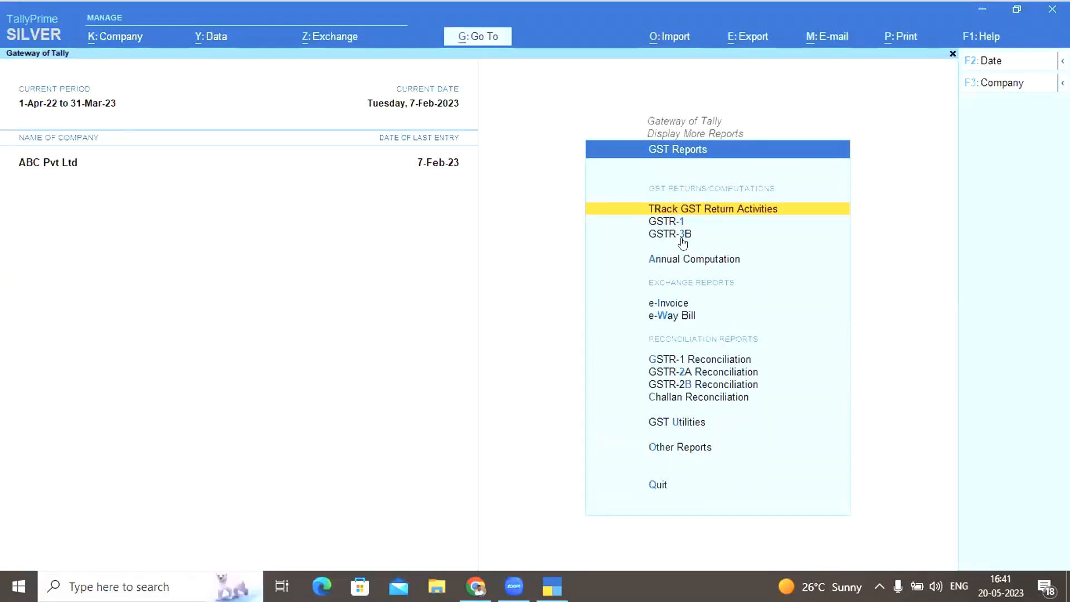
left_click(681, 238)
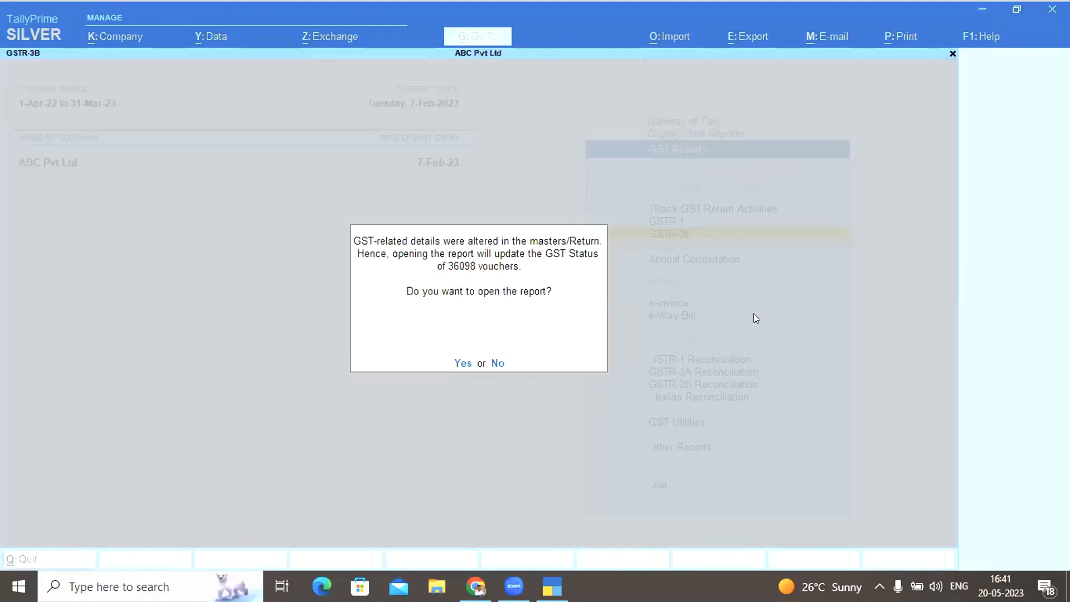
key("n")
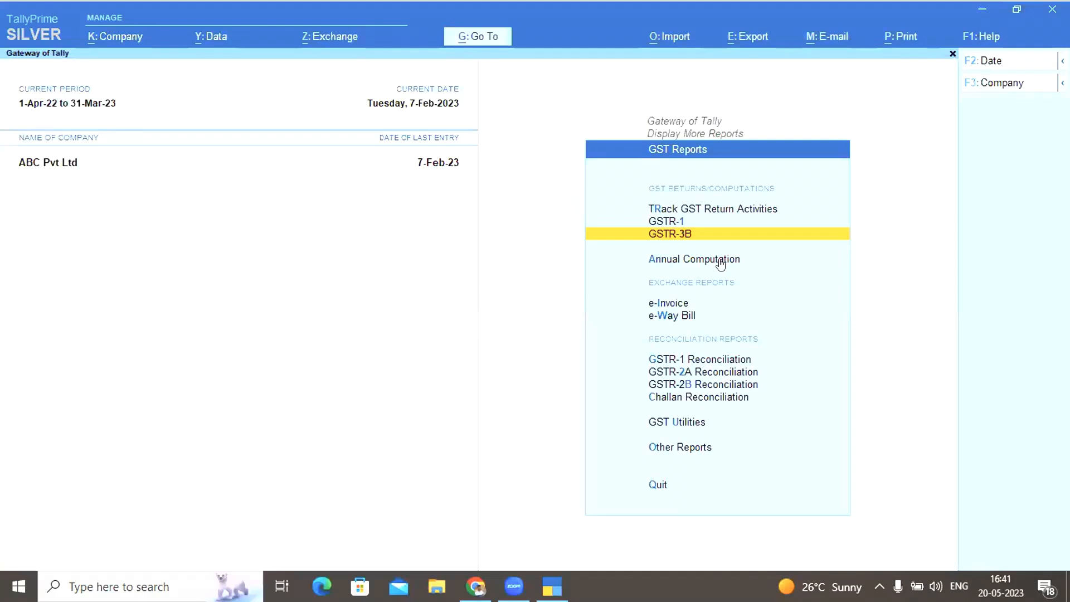
key("Up")
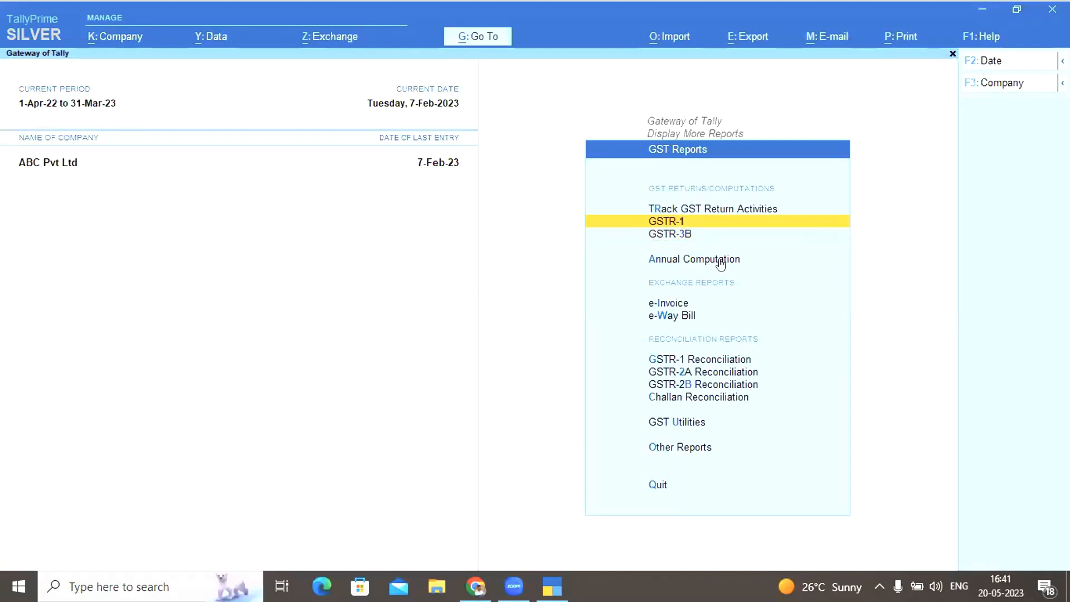
key("Return")
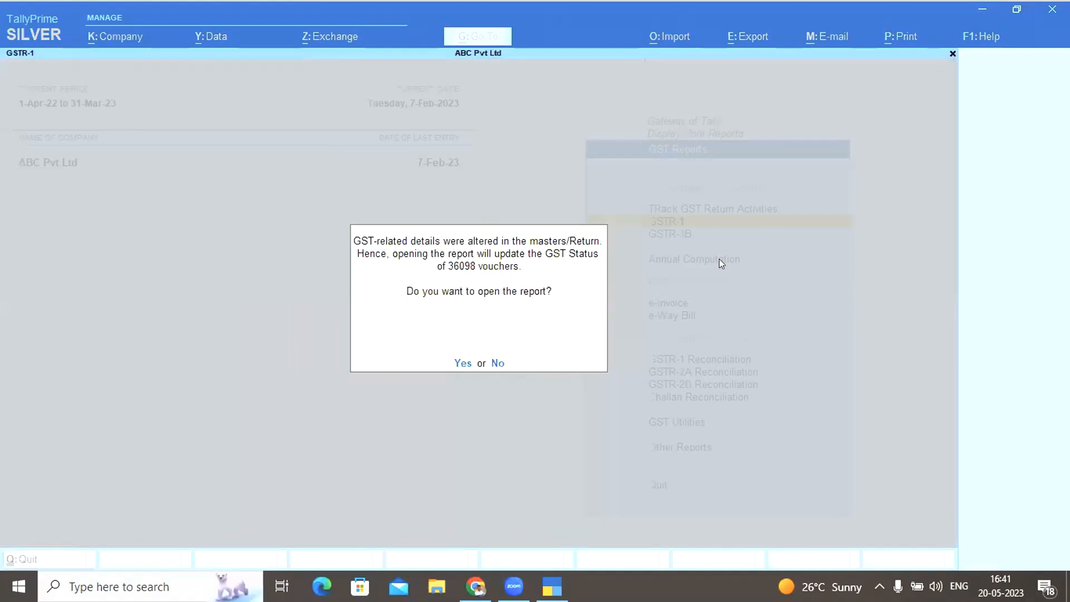
key("Escape")
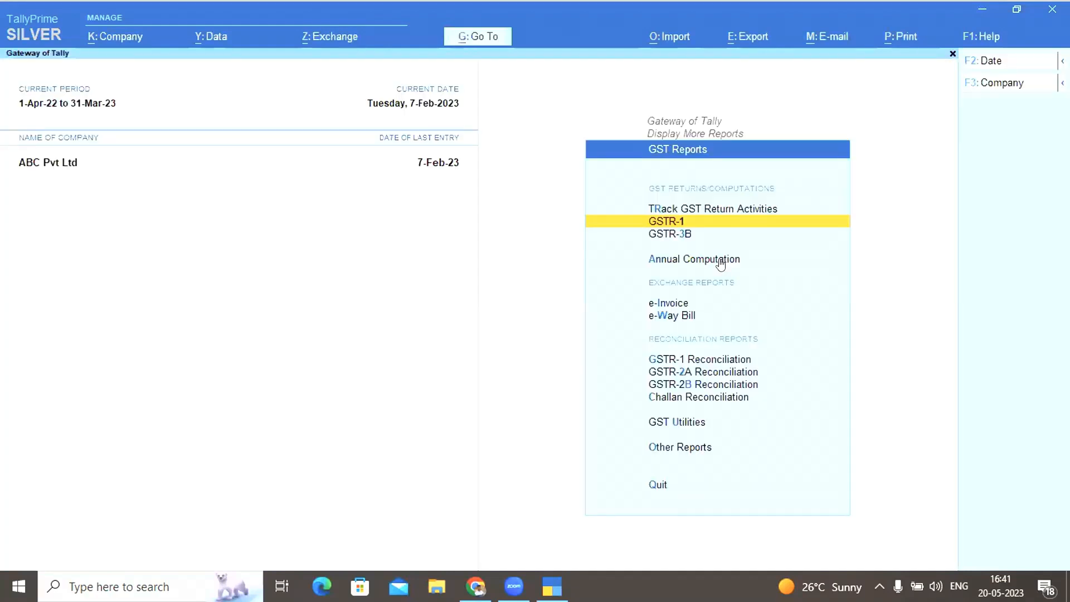
key("Return")
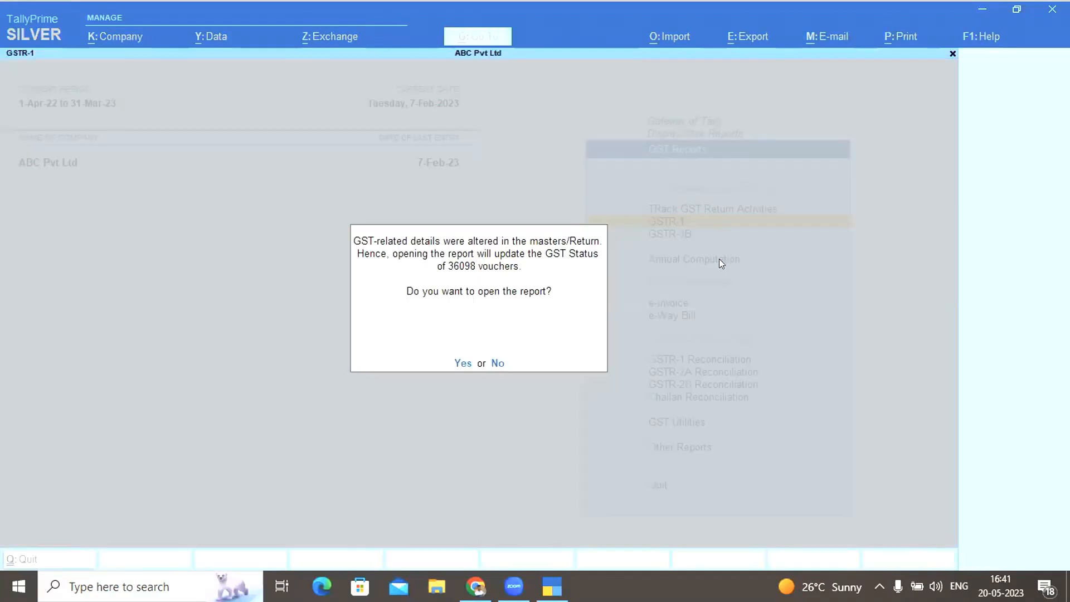
key("Escape")
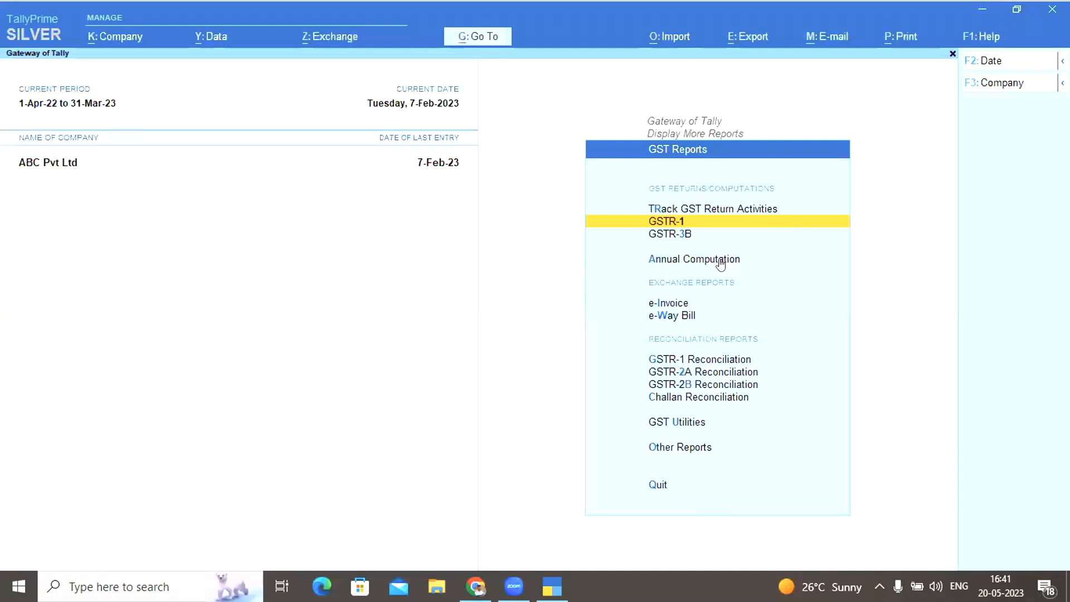
key("Down")
key("Down")
key("Down")
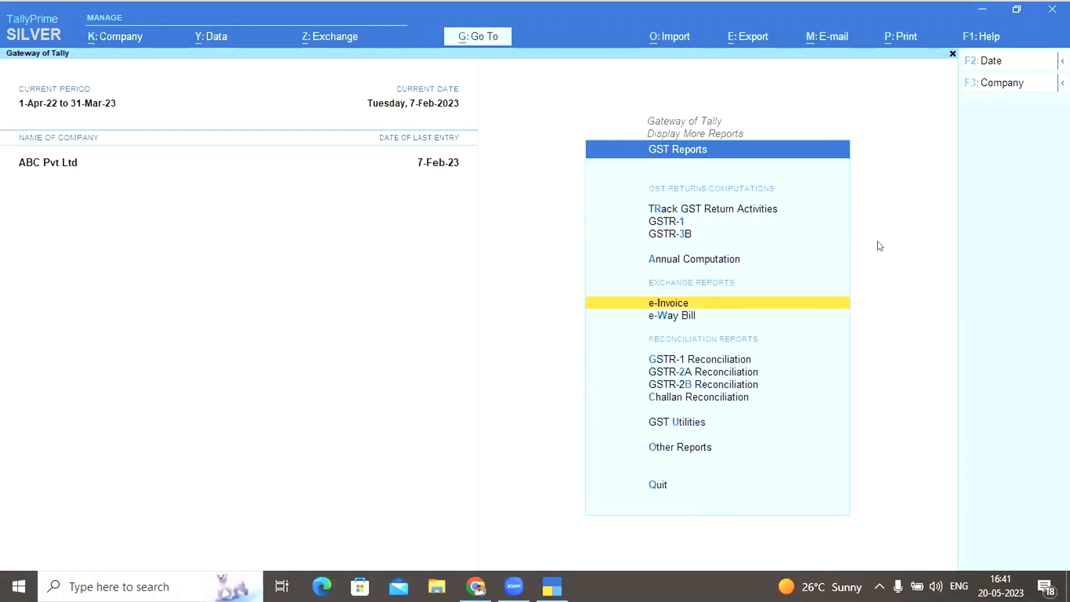
key("Escape")
key("Escape")
key("Escape")
key("Escape")
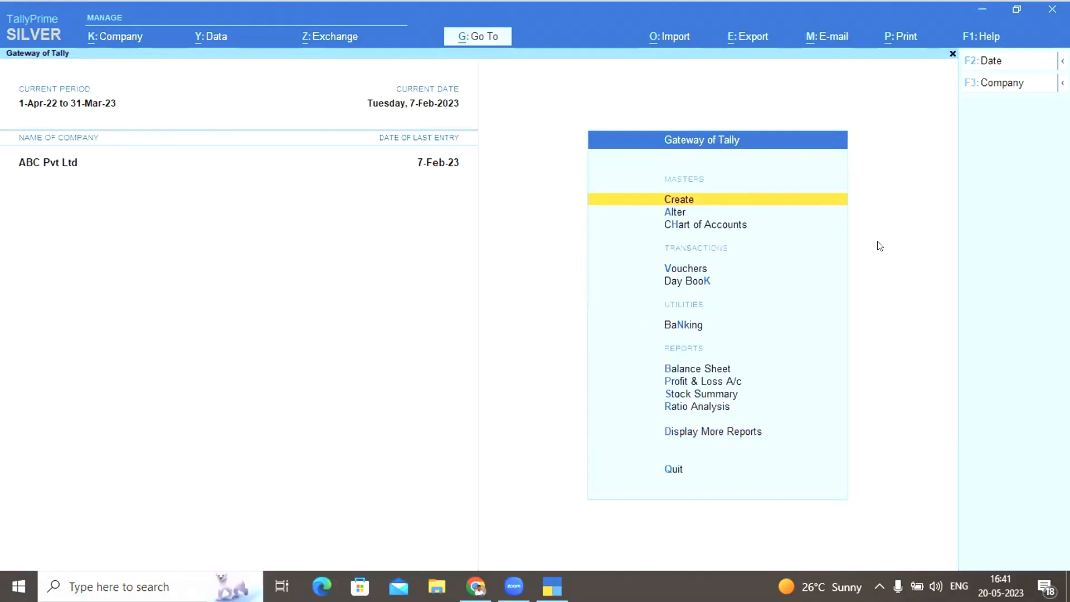
Open the e-Way Bill report and agree to update GST status of 36098 vouchers
key("d")
key("s")
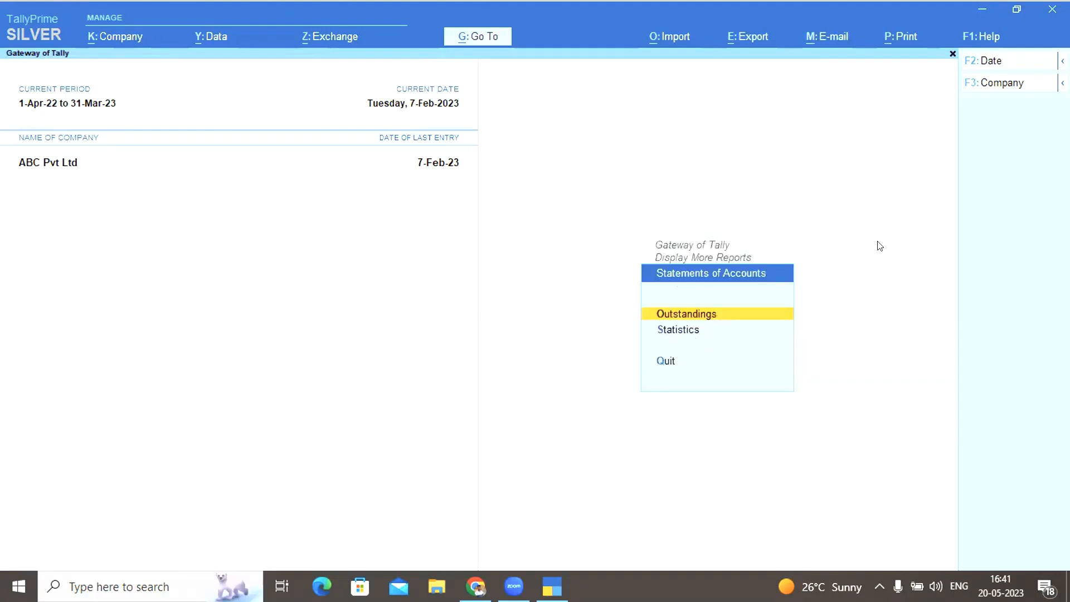
key("Escape")
key("Escape")
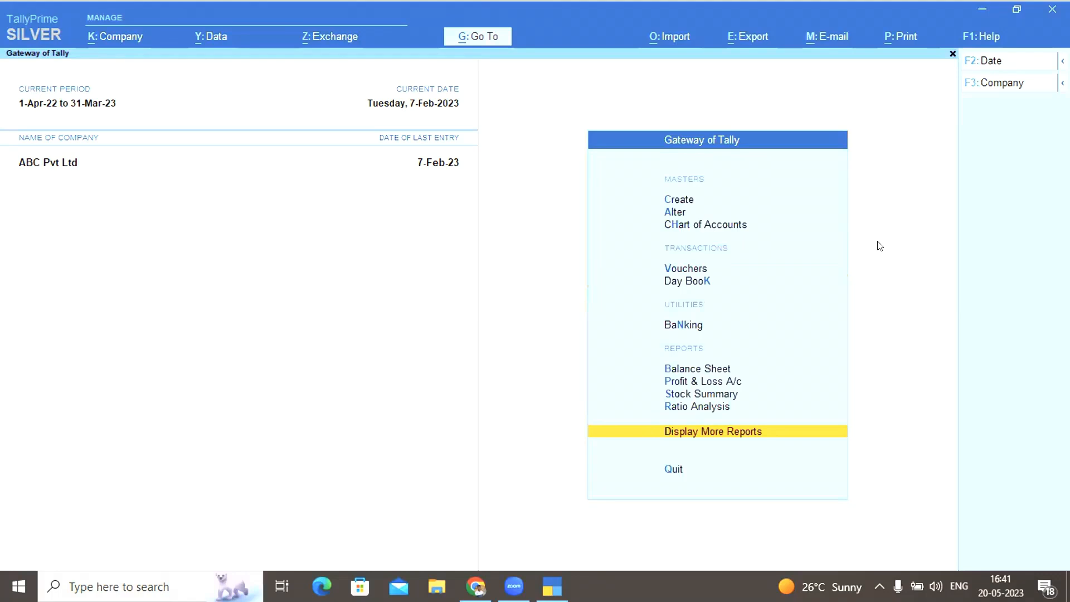
key("d")
key("g")
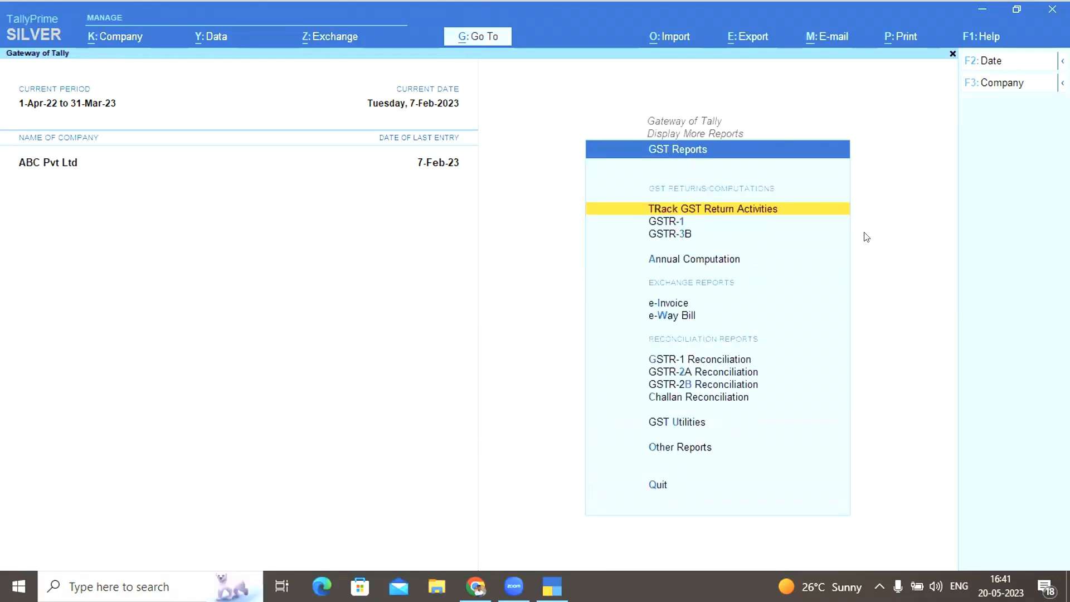
key("Escape")
key("Escape")
key("Escape")
key("Escape")
key("d")
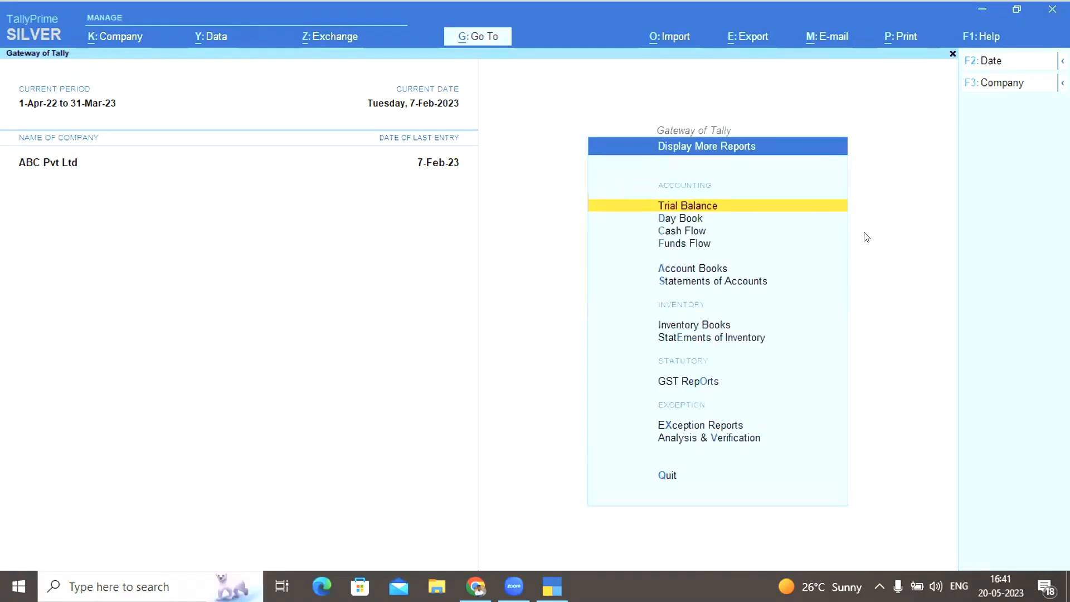
key("g")
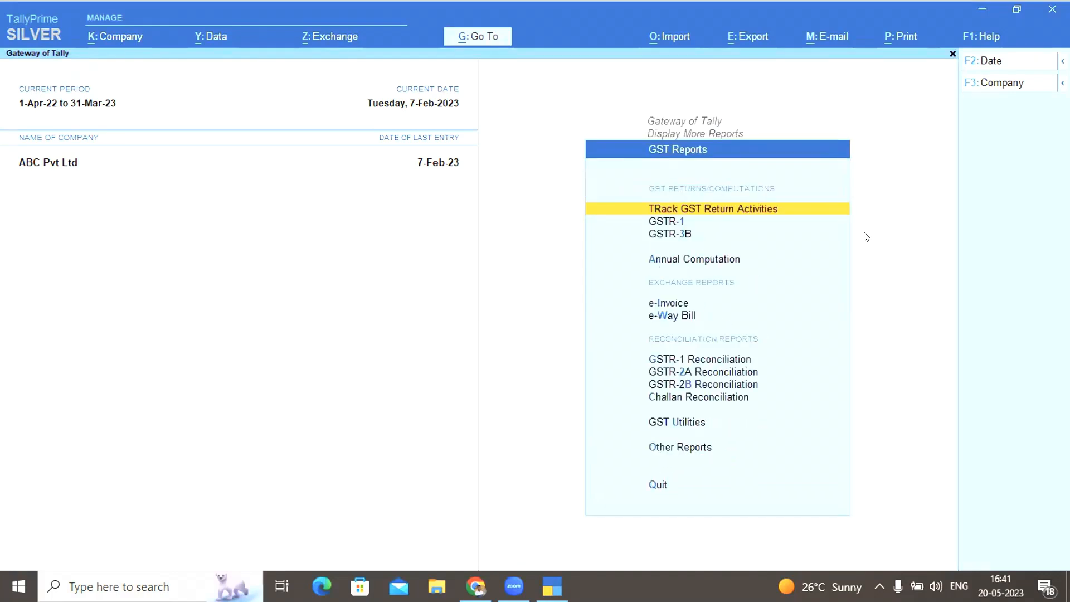
left_click(682, 321)
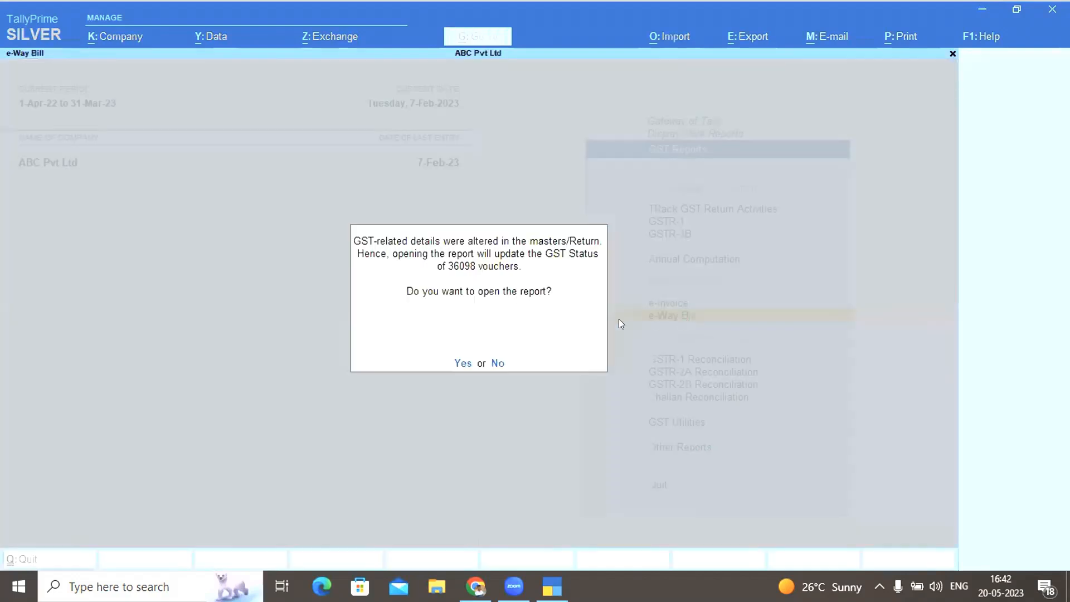
left_click(466, 364)
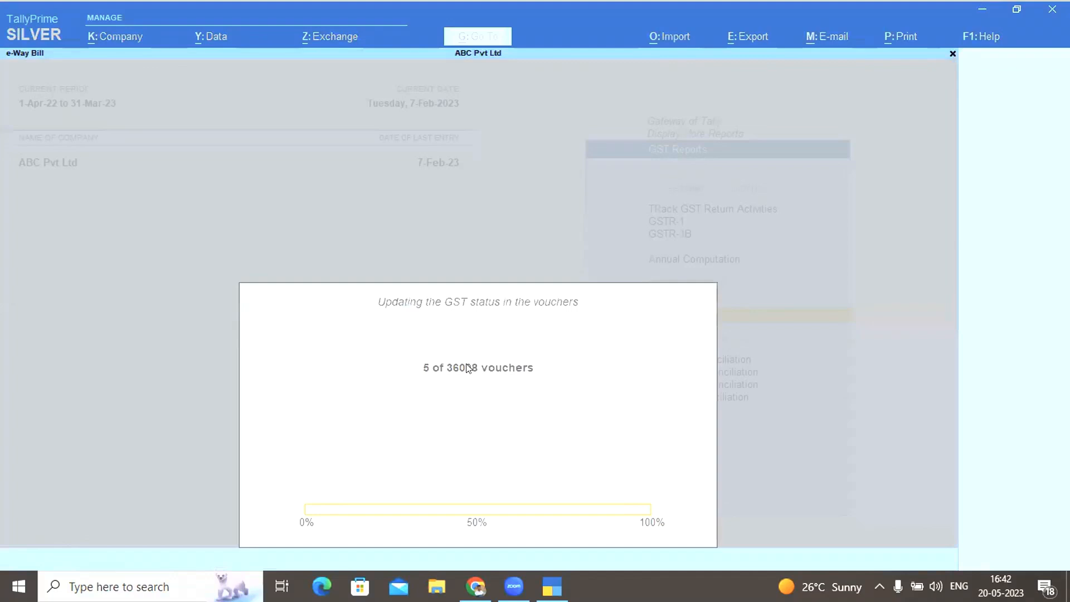
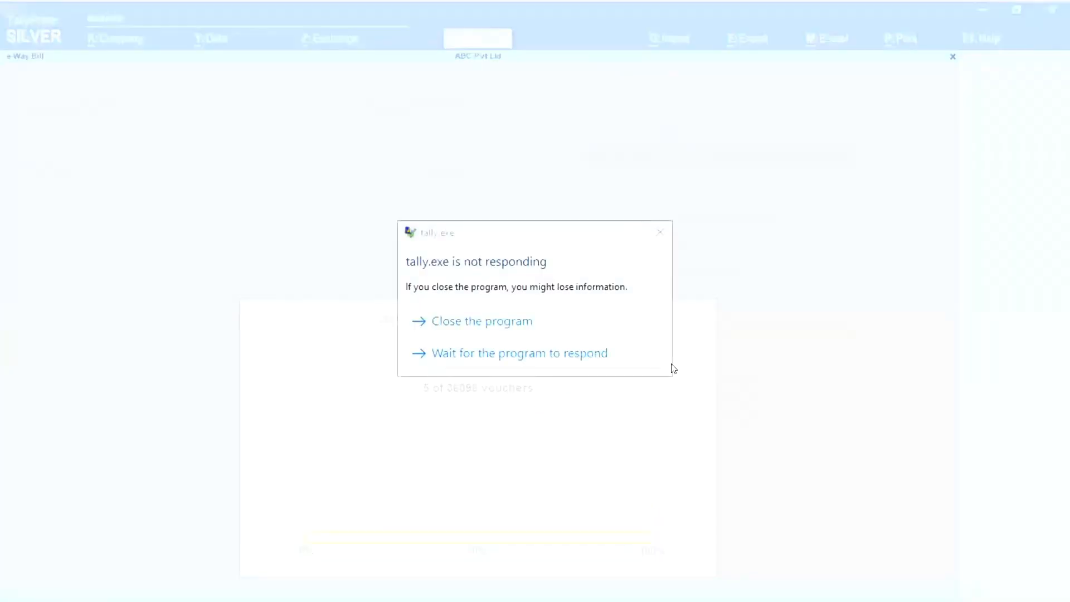
After waiting twice for the frozen TallyPrime, force-close it and relaunch it from the desktop
left_click(600, 354)
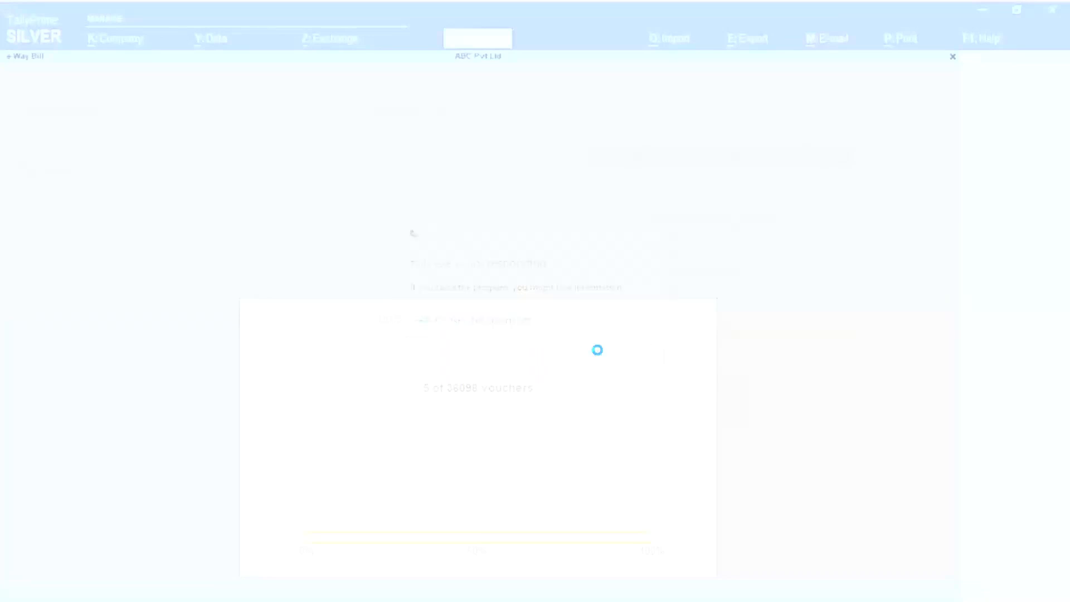
left_click(586, 349)
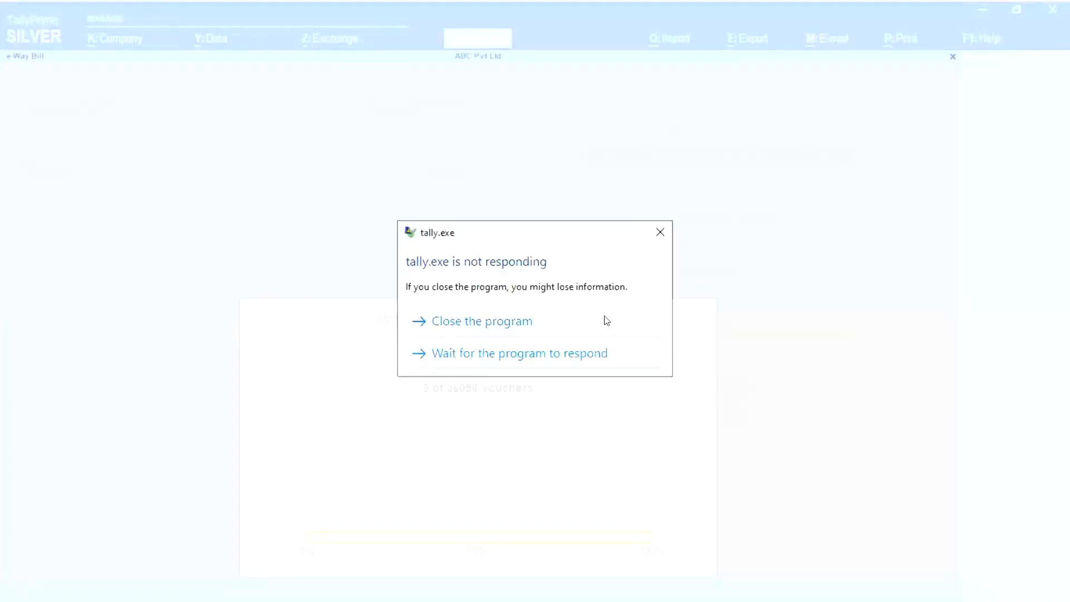
left_click(607, 321)
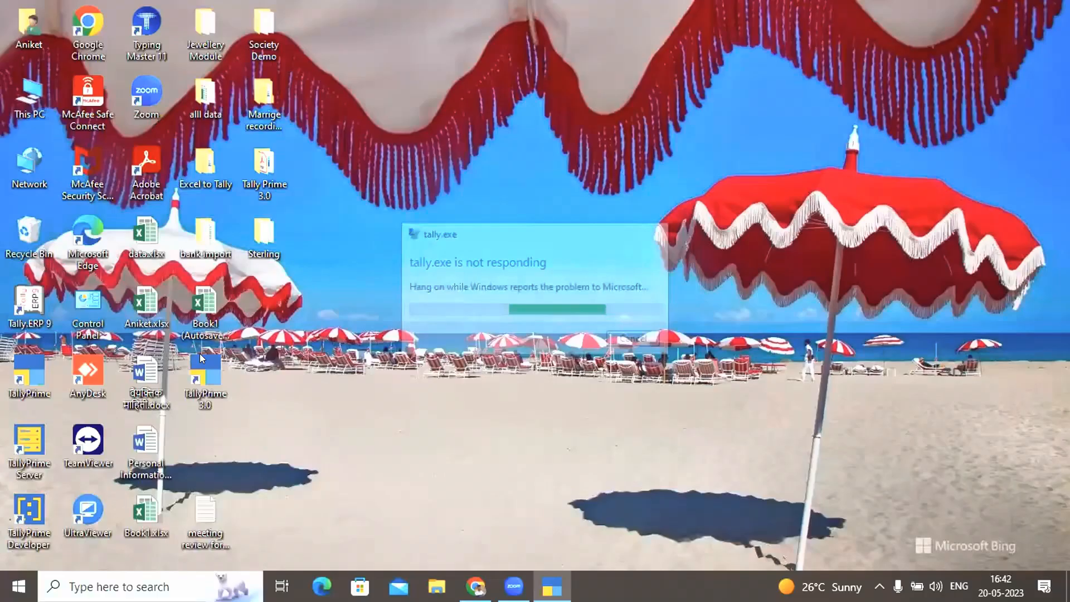
double_click(213, 390)
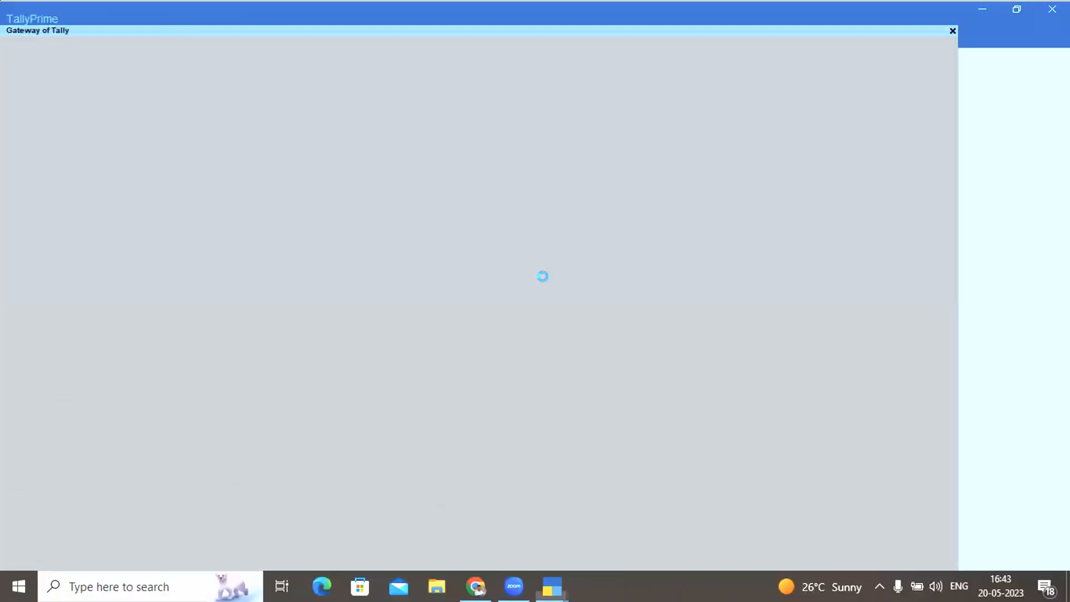
Load ABC Pvt Ltd, decline quitting, and briefly visit GST Reports under Display More Reports
key("Return")
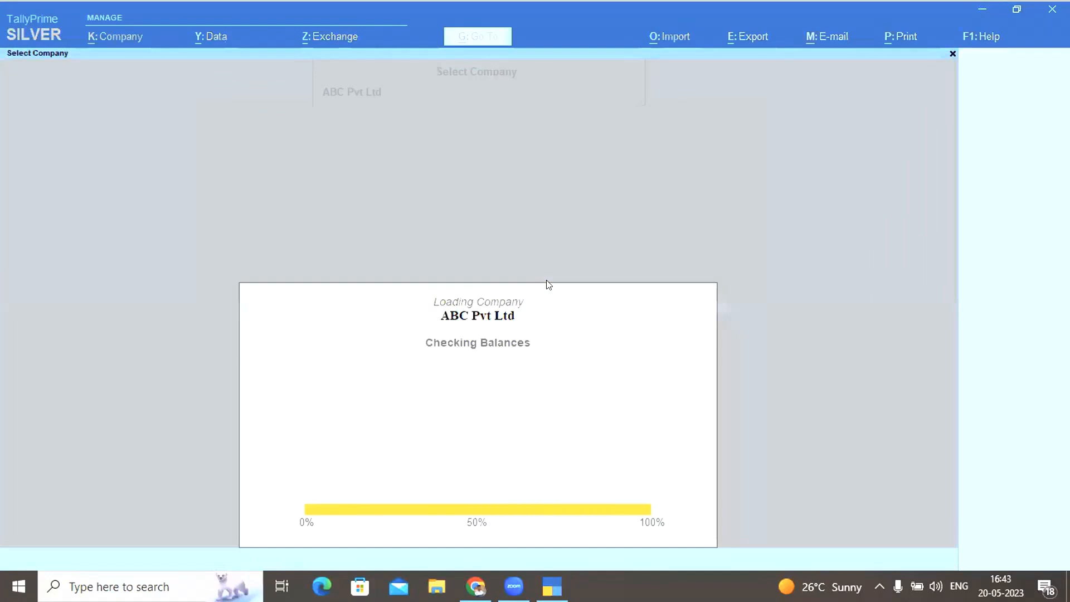
key("Escape")
key("n")
key("Up")
key("Up")
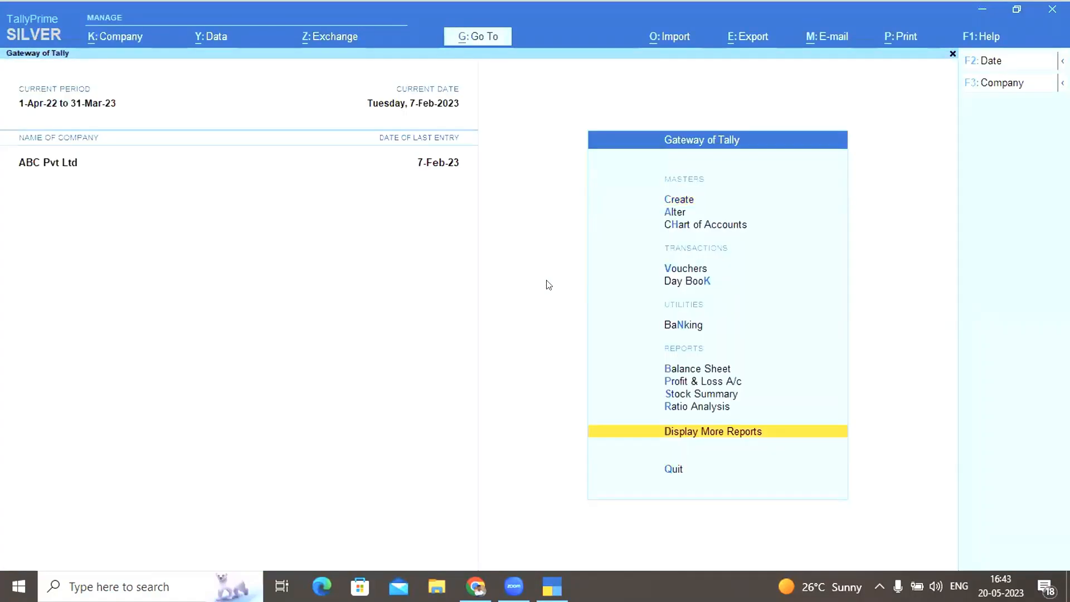
key("Return")
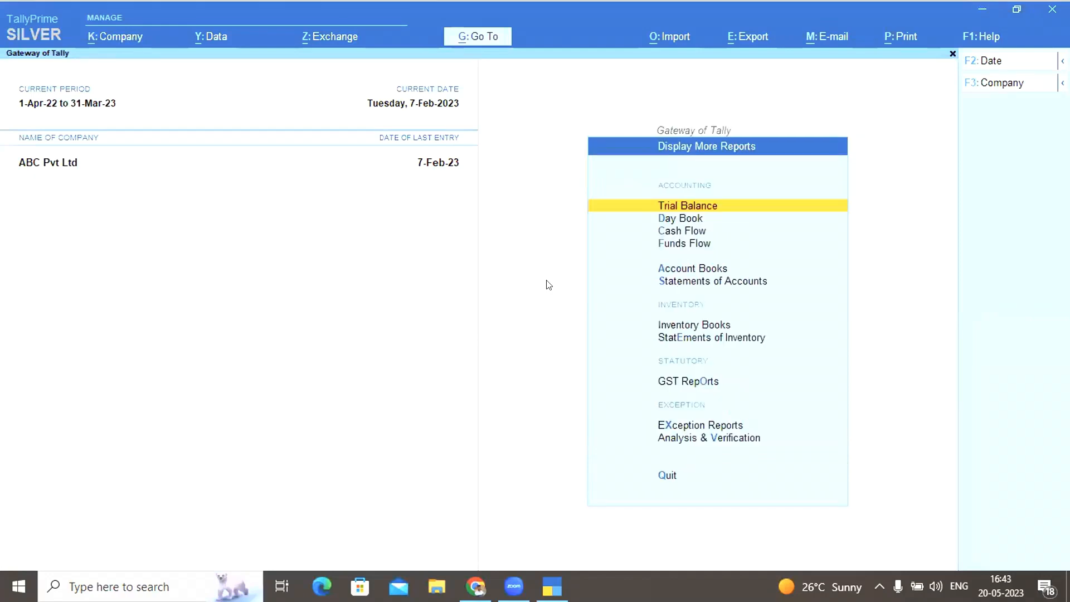
key("o")
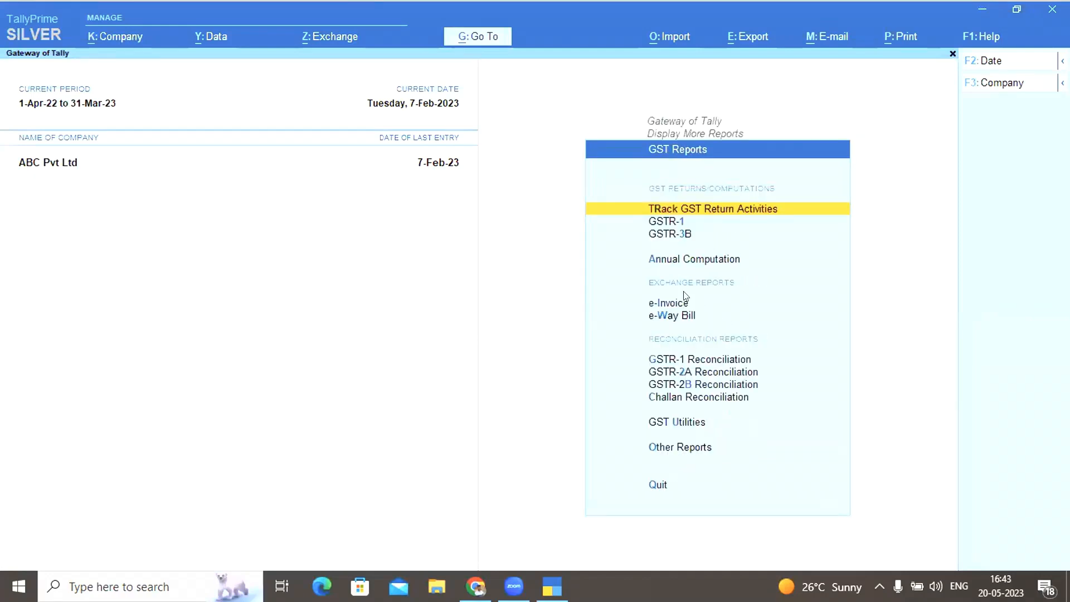
key("Escape")
key("Escape")
key("Escape")
key("Escape")
Reopen GST Reports, cancel the GSTR-1 Reconciliation report, and return to Gateway of Tally
key("d")
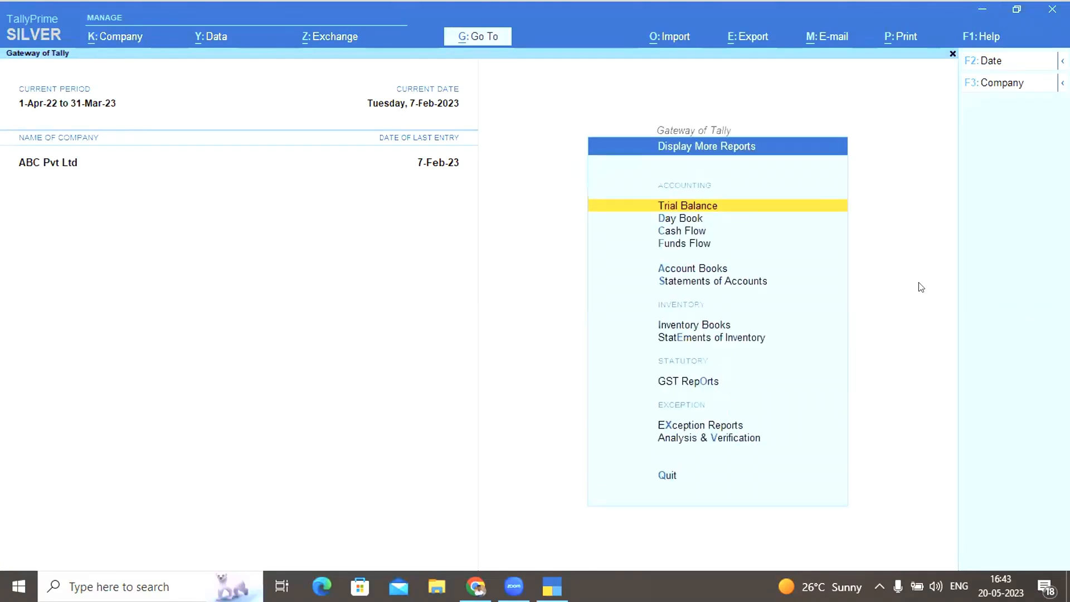
left_click(706, 383)
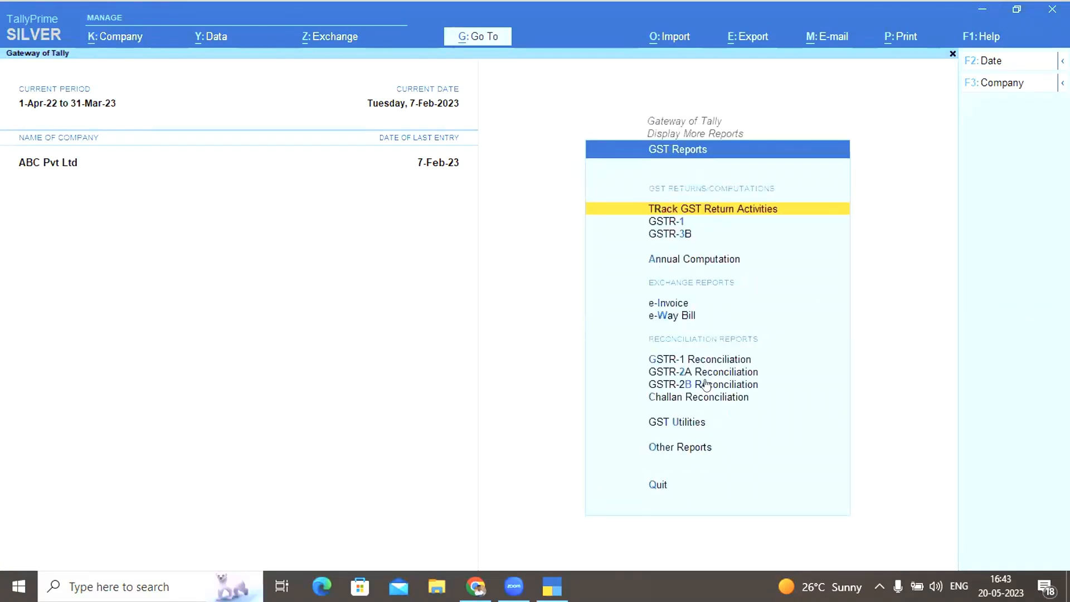
left_click(718, 360)
key("Escape")
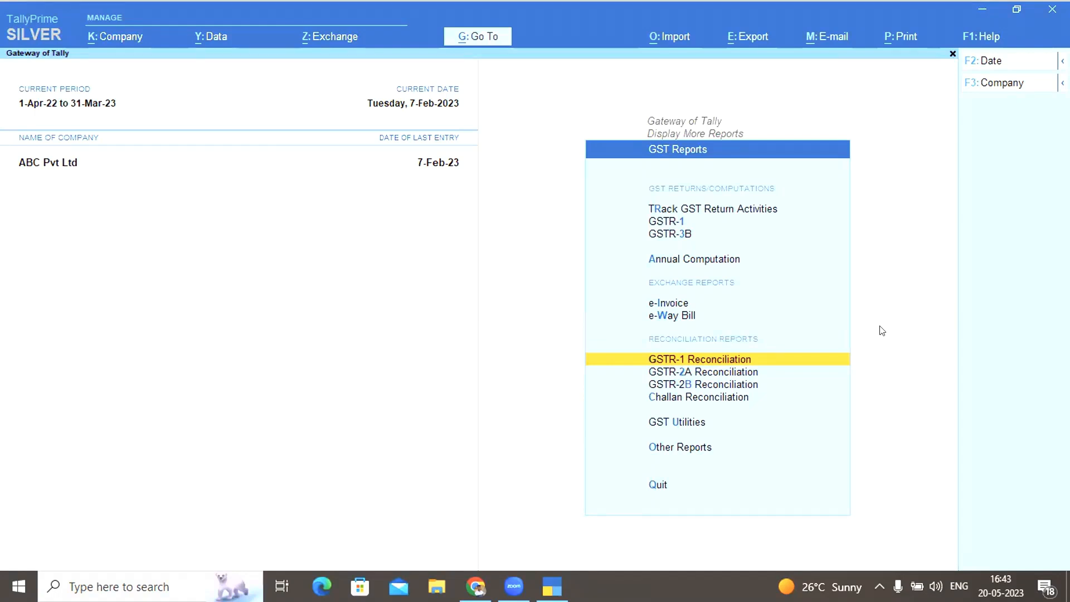
key("Escape")
key("Escape")
key("Escape")
key("Escape")
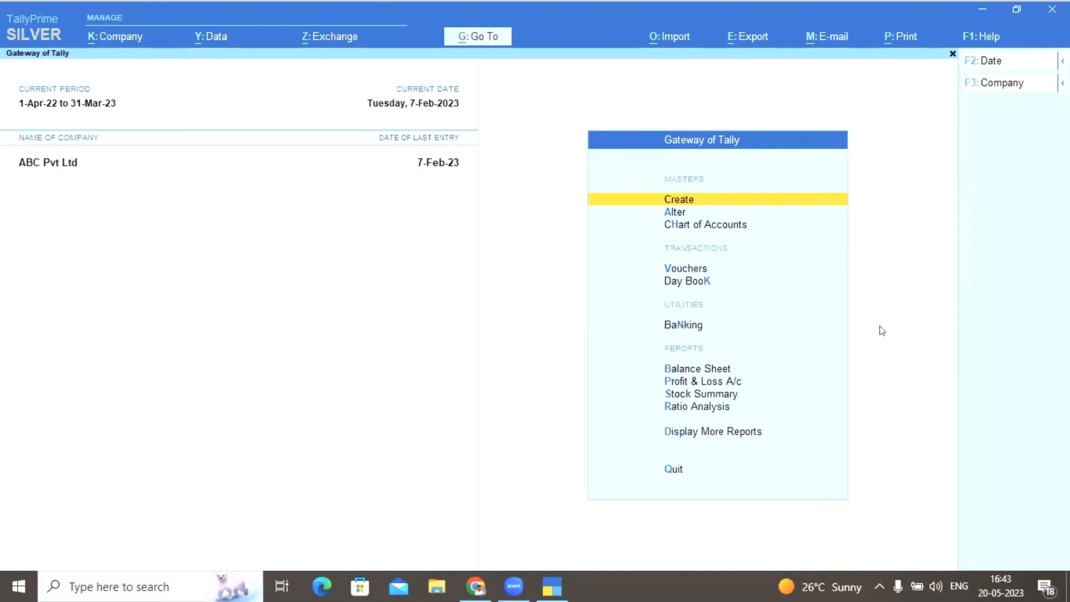